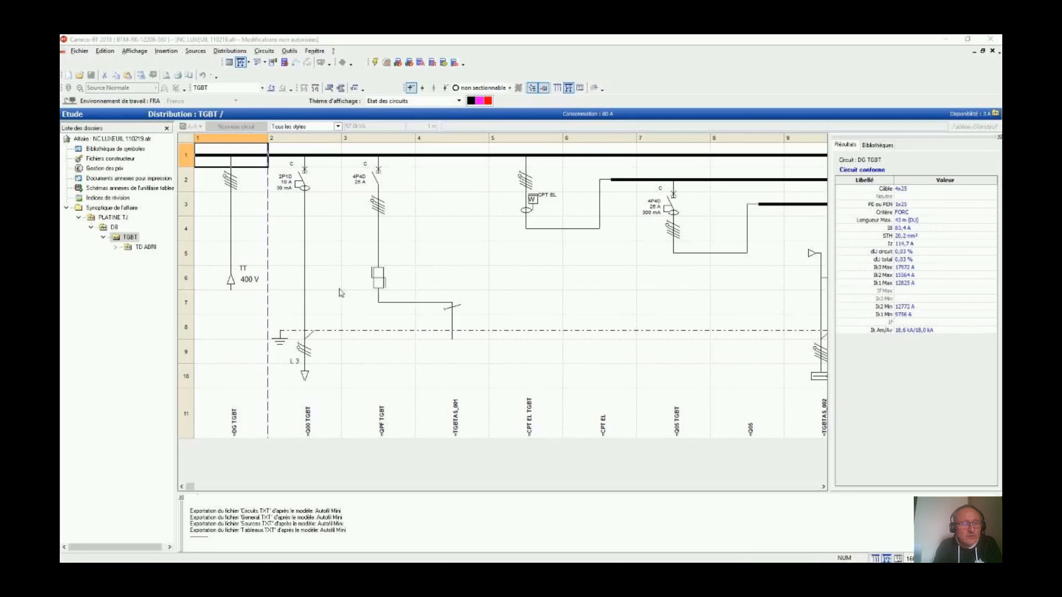
- Open the TD ABRI distribution in the project tree and select the Q05.1 TD ABRI lighting circuit
left_click(135, 248)
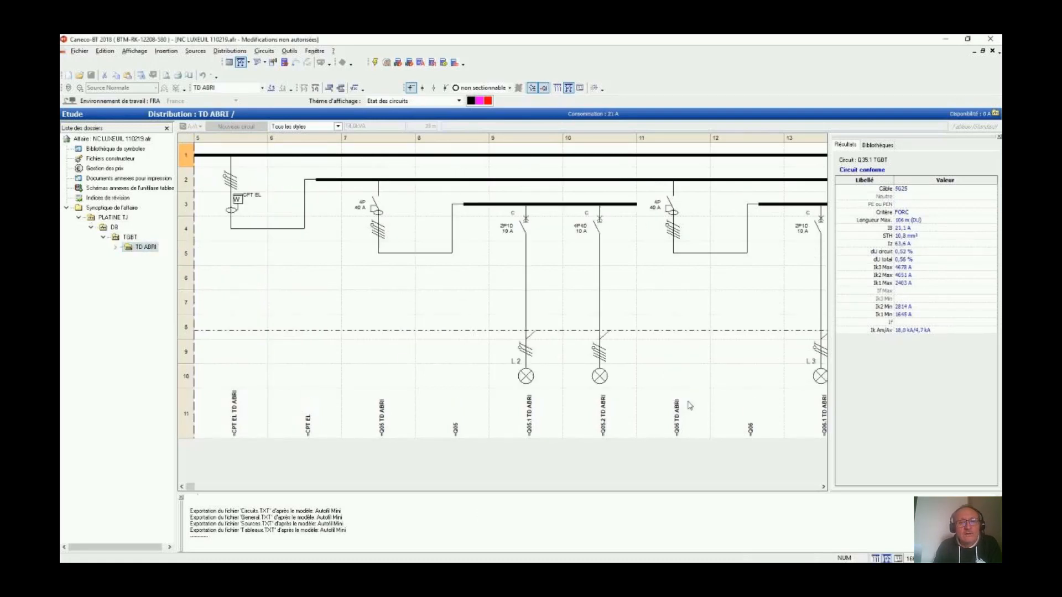
scroll(691, 406, "right", 1)
left_click(452, 377)
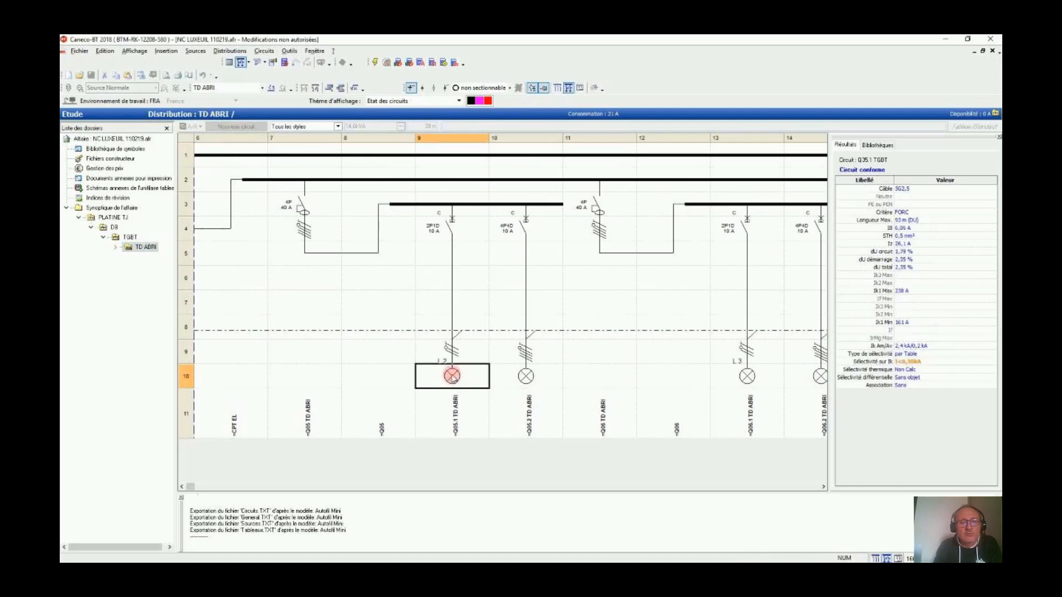
- Run the text export with the Autofil Mini model for all distributions
left_click(79, 51)
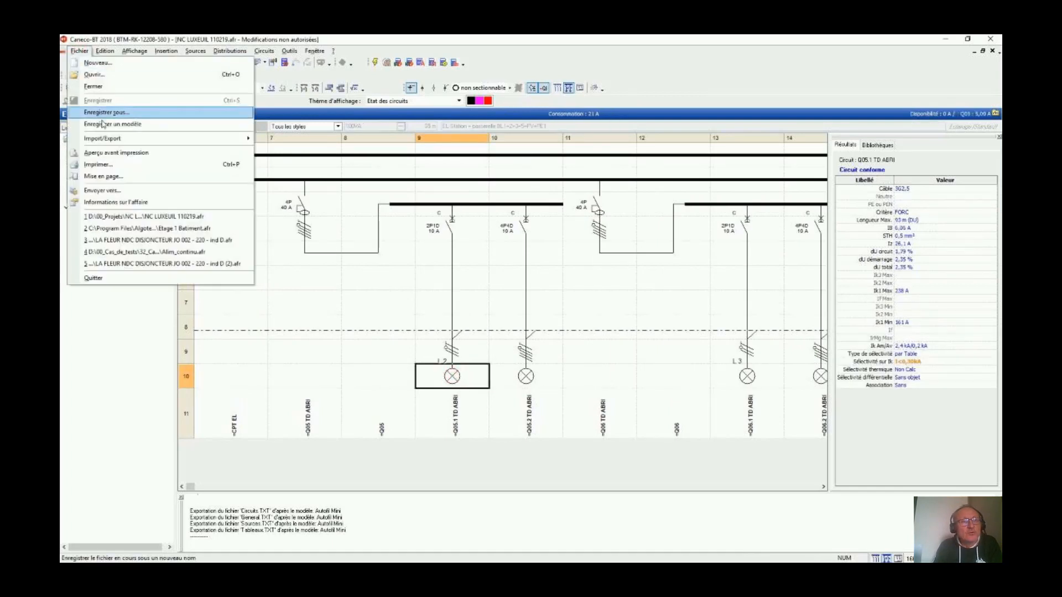
mouse_move(118, 139)
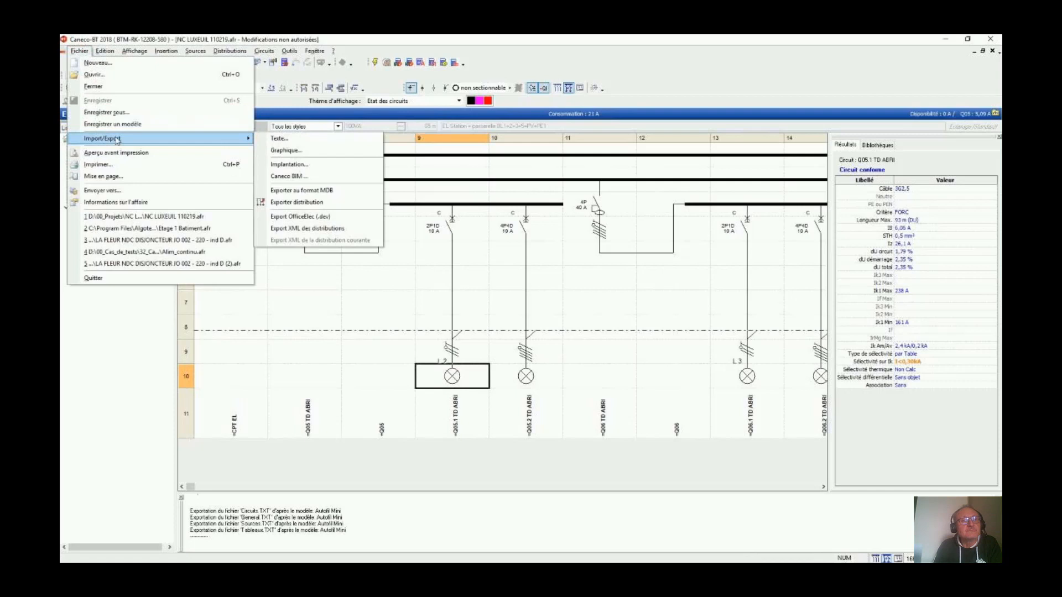
left_click(274, 139)
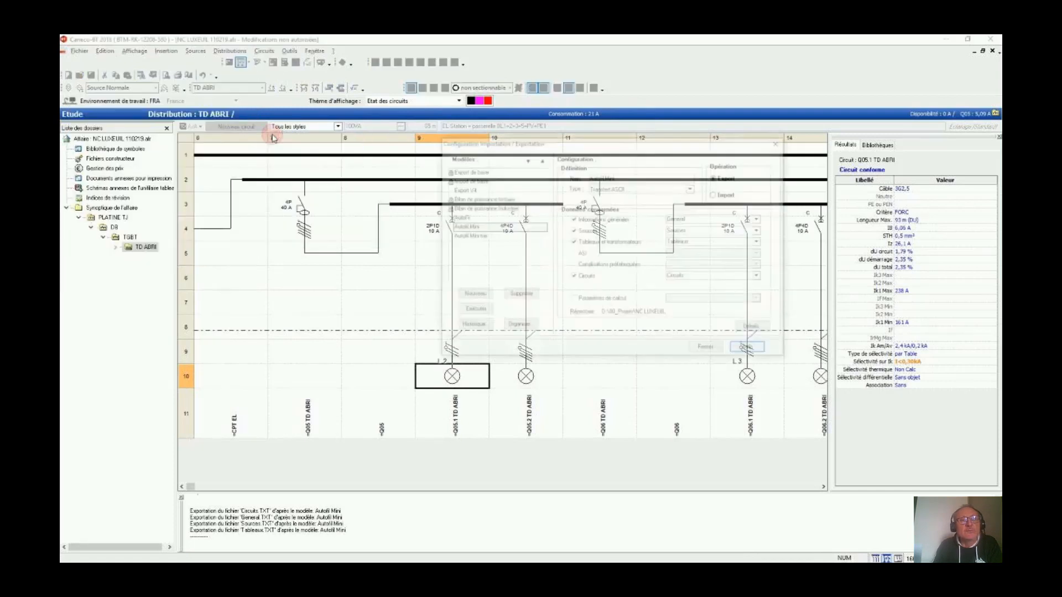
left_click(461, 228)
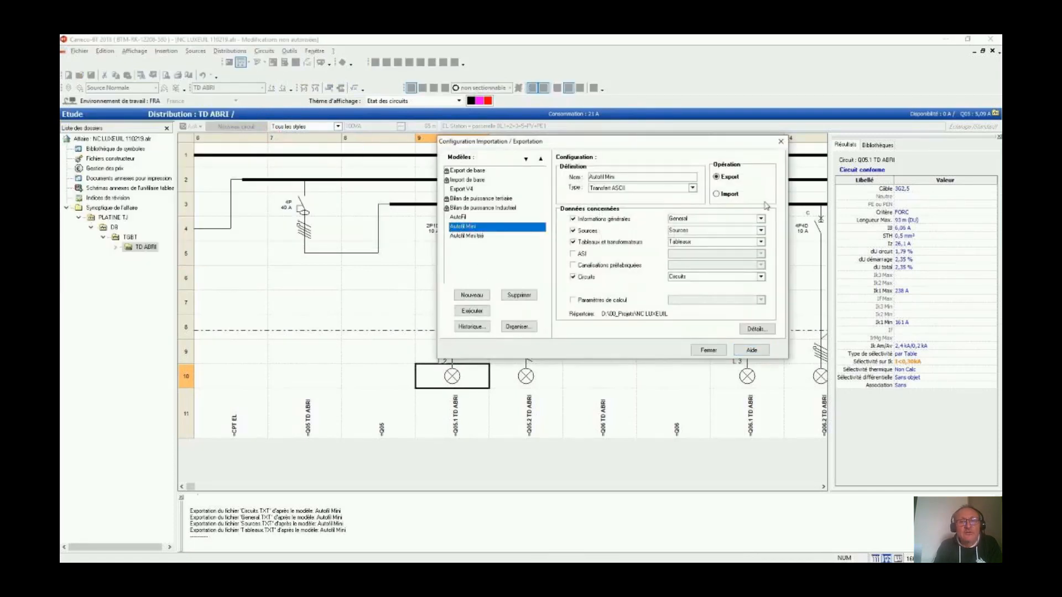
left_click(473, 312)
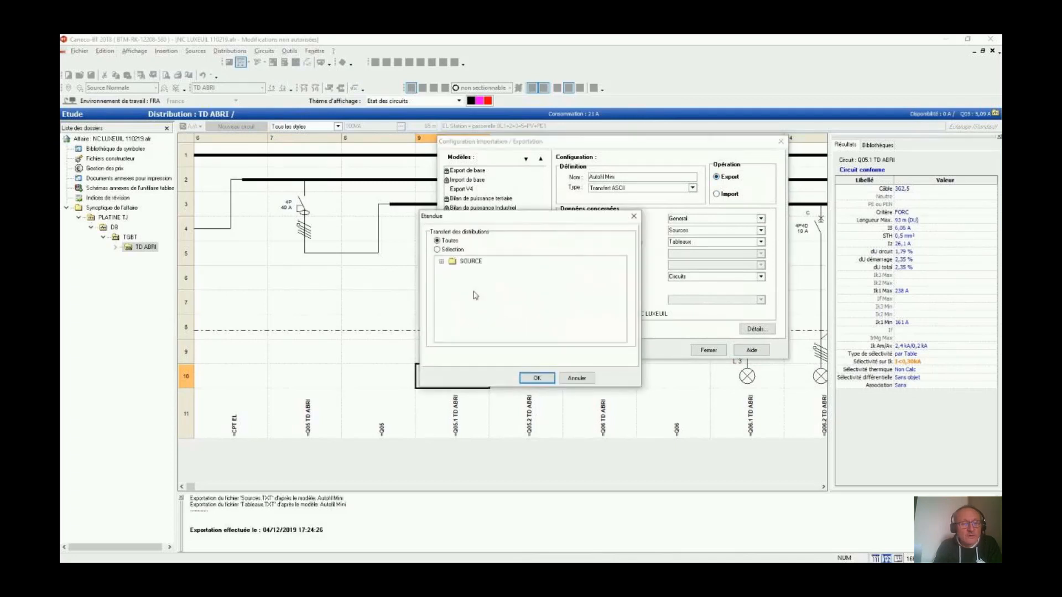
left_click(538, 378)
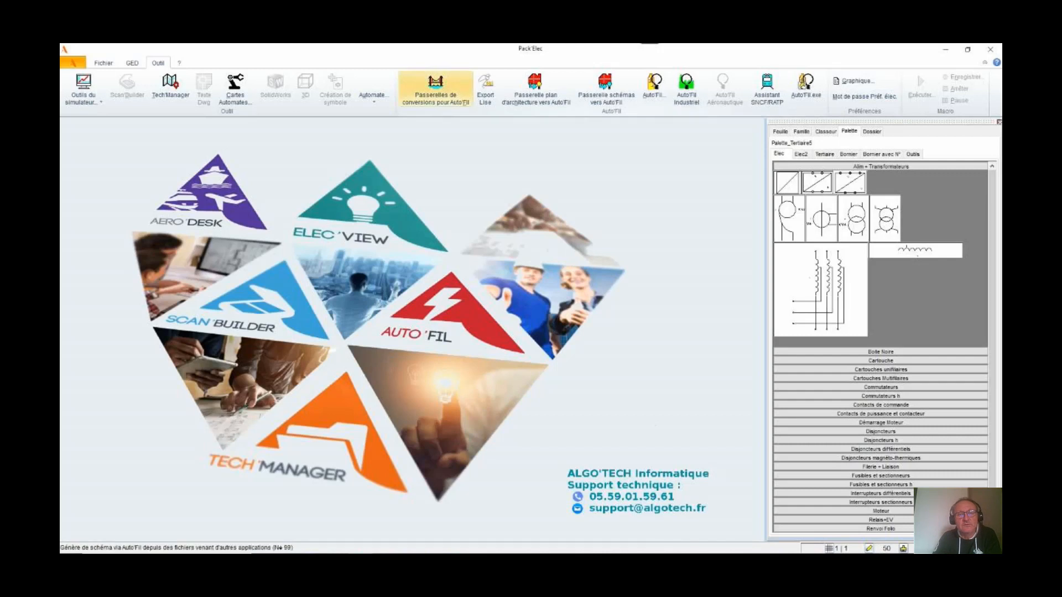
- Switch to Pack'Elec and use the Auto'Fil conversion gateway to convert the Caneco file Circuits.txt into an electrical folder for TD ABRI
left_click(435, 91)
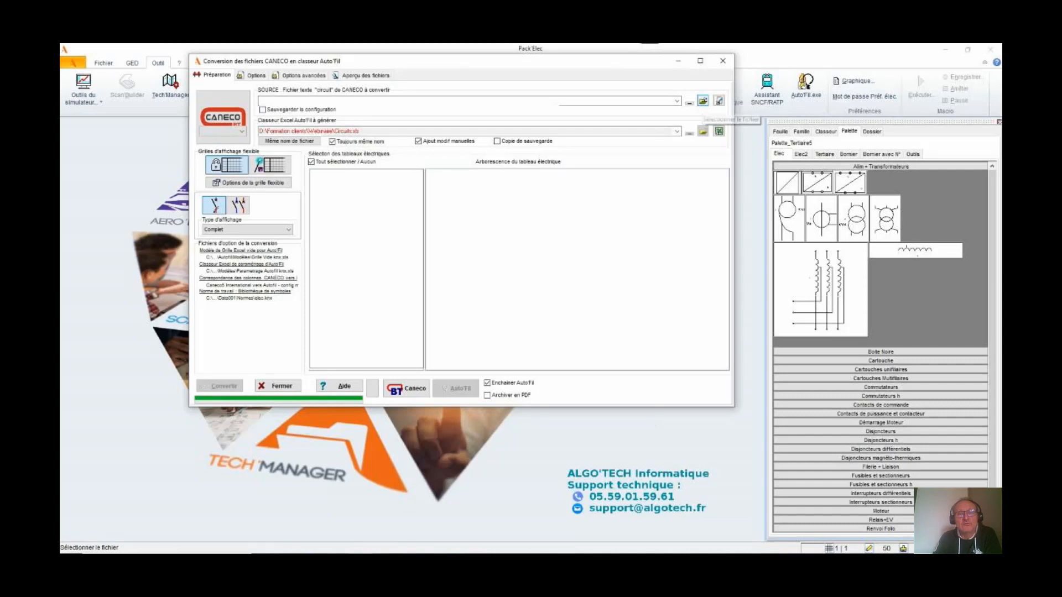
left_click(702, 101)
double_click(314, 243)
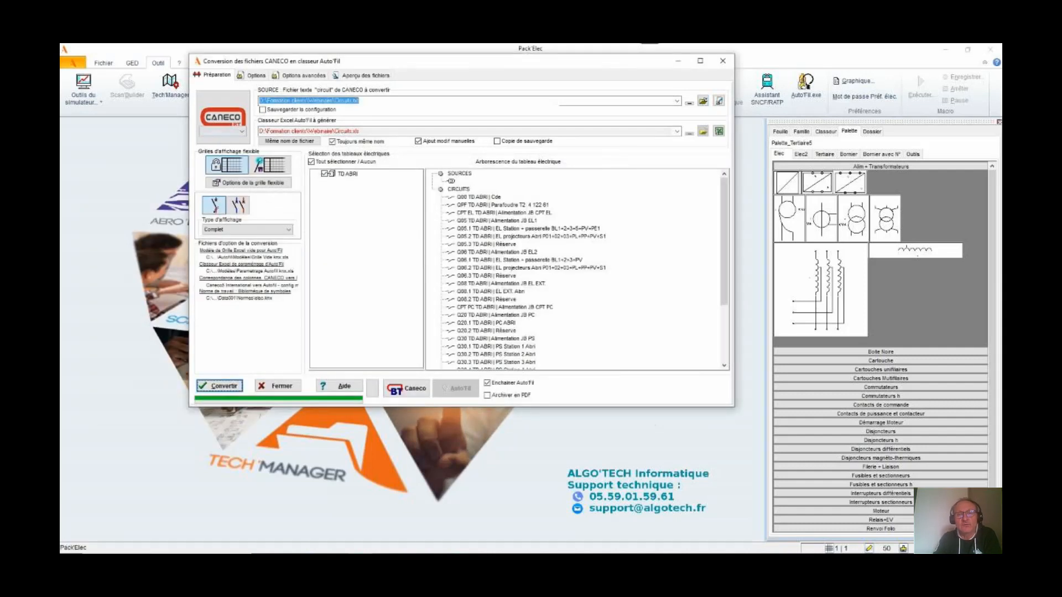
left_click(221, 387)
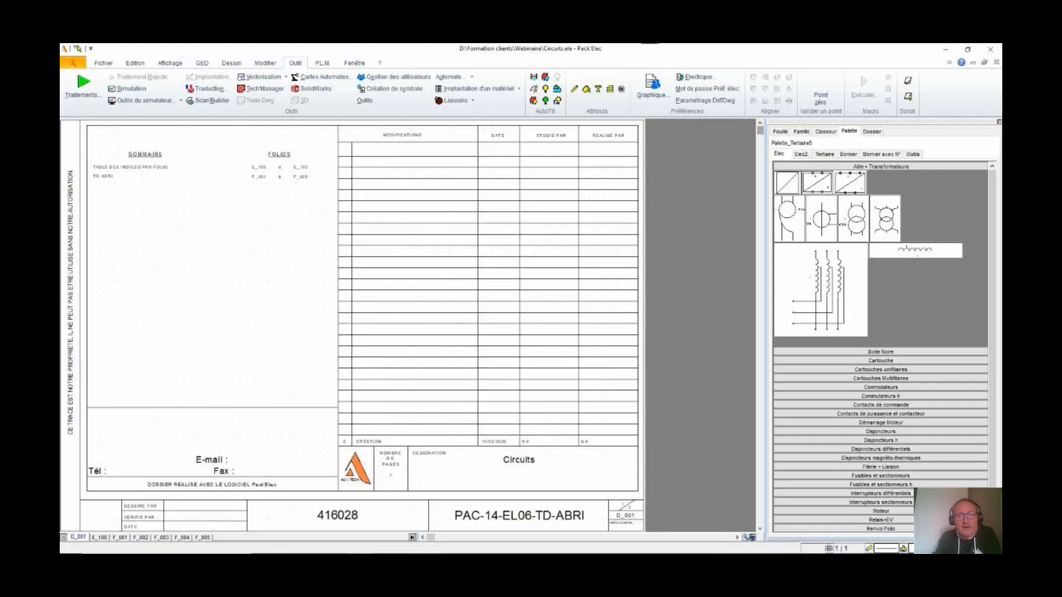
- Look through the generated folios from the revision index E_100 to schematic F_004
left_click(100, 537)
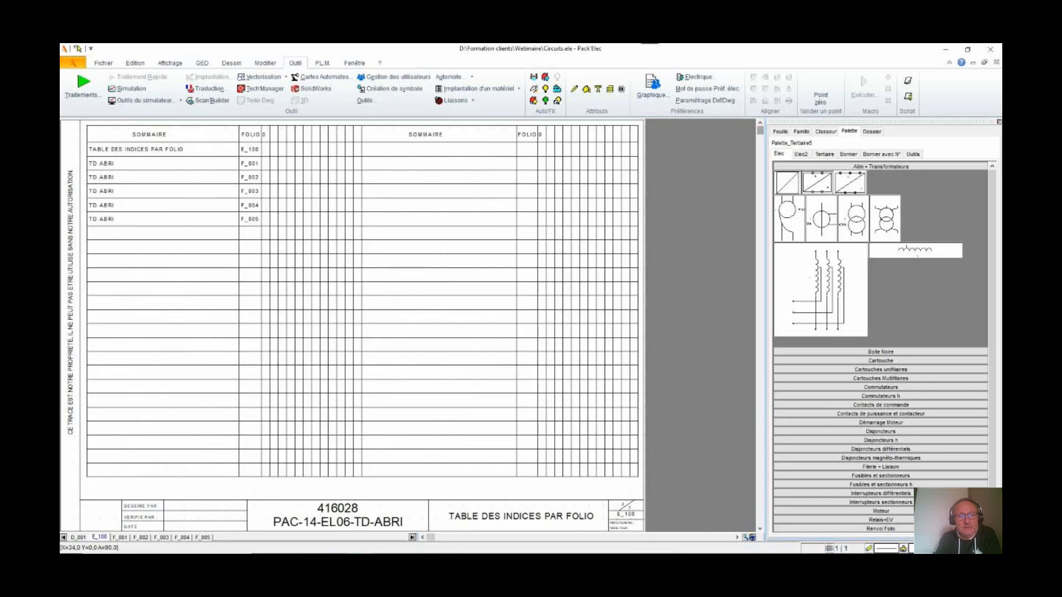
left_click(120, 537)
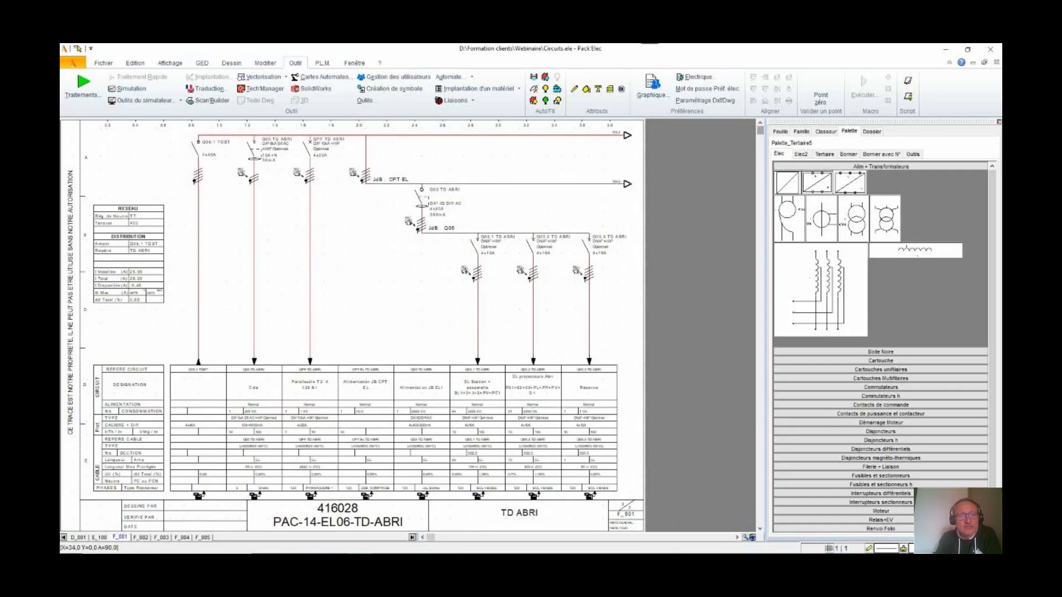
left_click(141, 537)
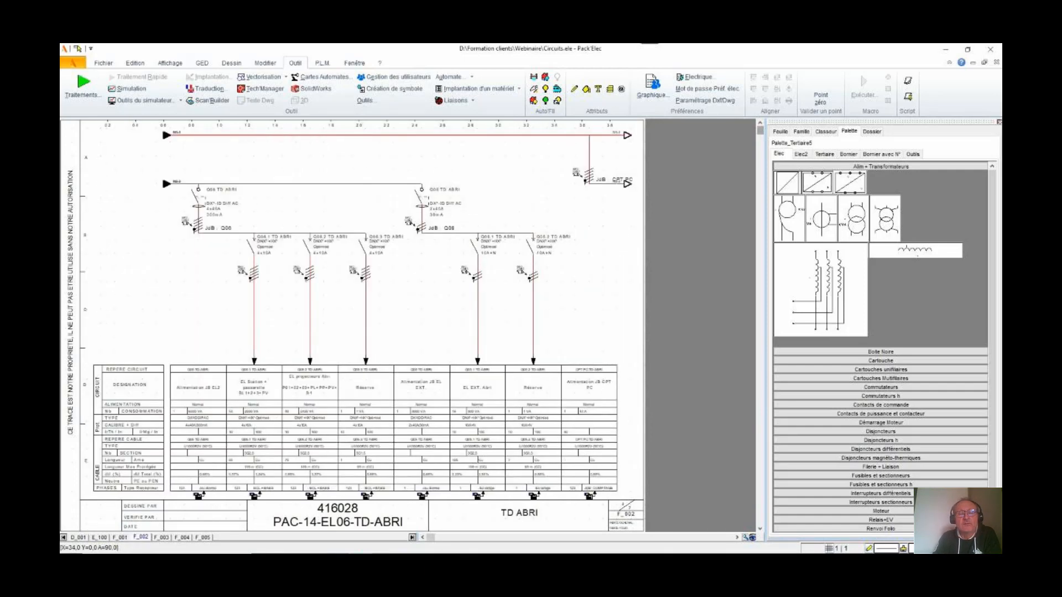
left_click(161, 537)
left_click(182, 537)
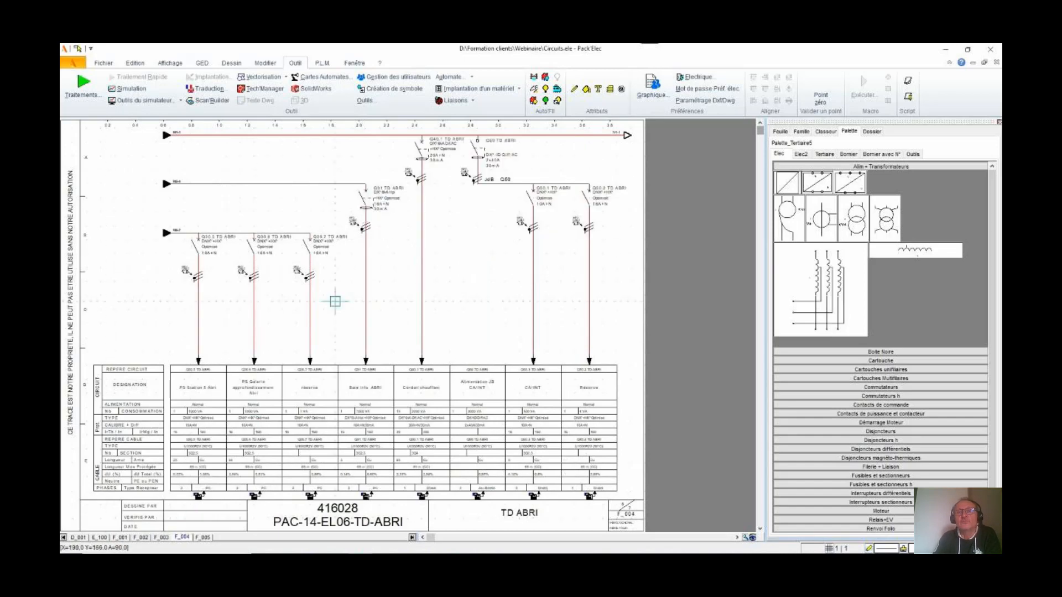
- Examine the protection devices of circuits Q40.1 and Q50 and the circuit and cable data table on folio F_004
scroll(486, 205, "up", 3)
scroll(498, 207, "up", 5)
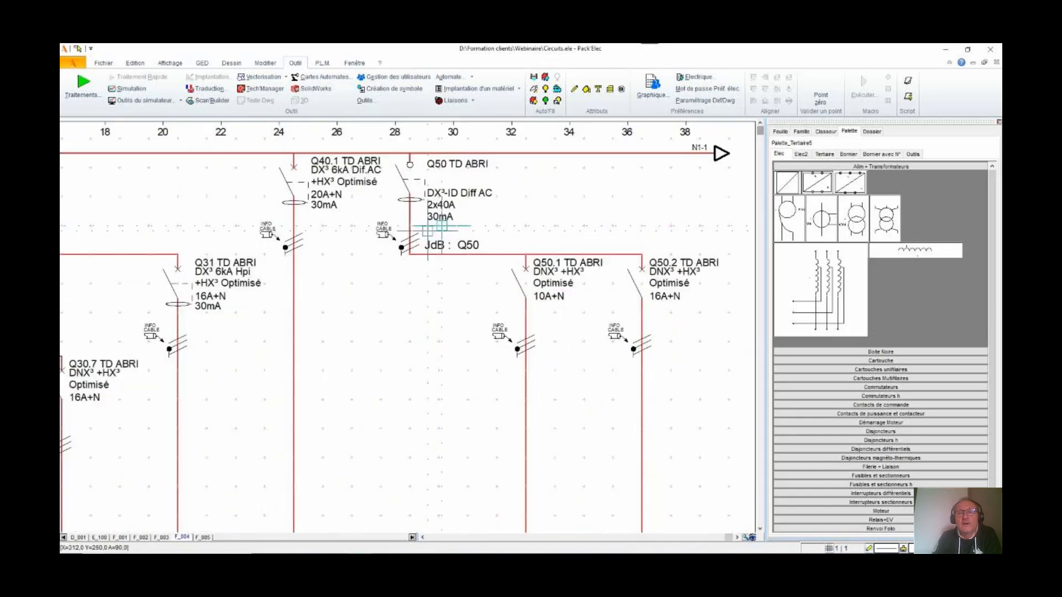
scroll(408, 270, "up", 1)
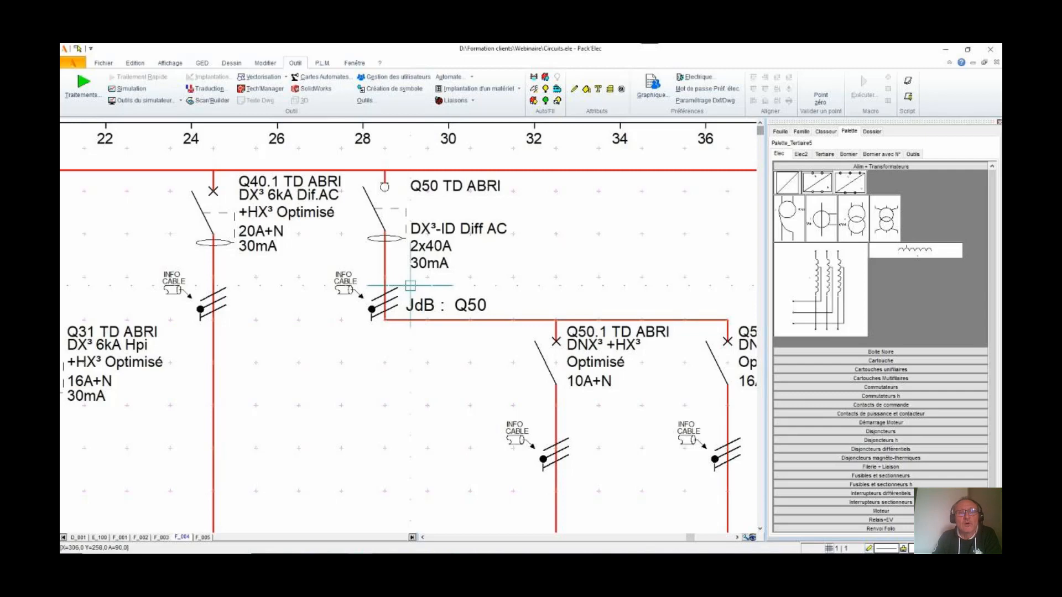
scroll(410, 285, "down", 4)
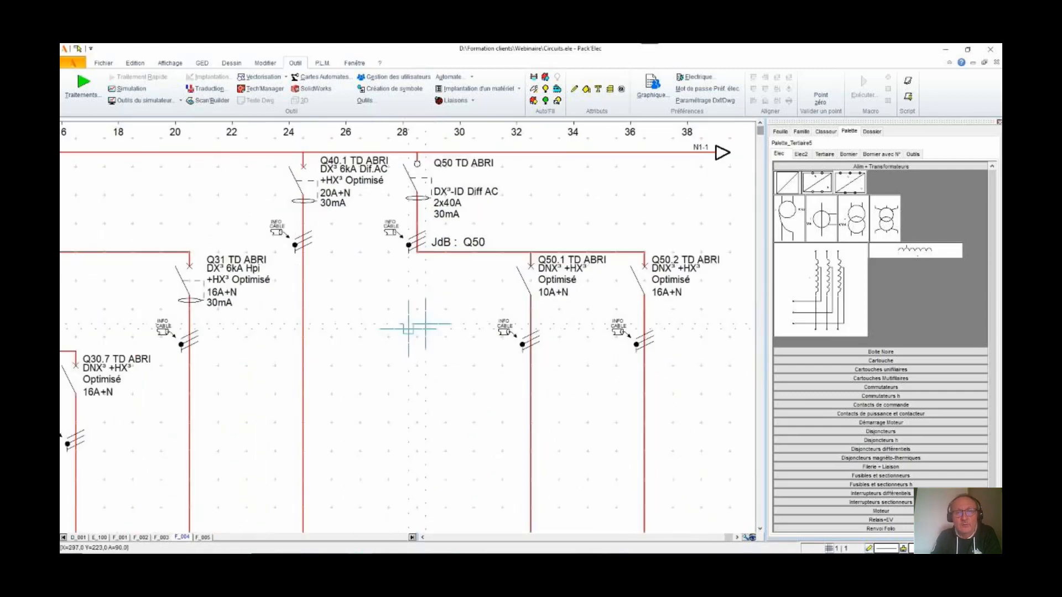
scroll(471, 390, "down", 3)
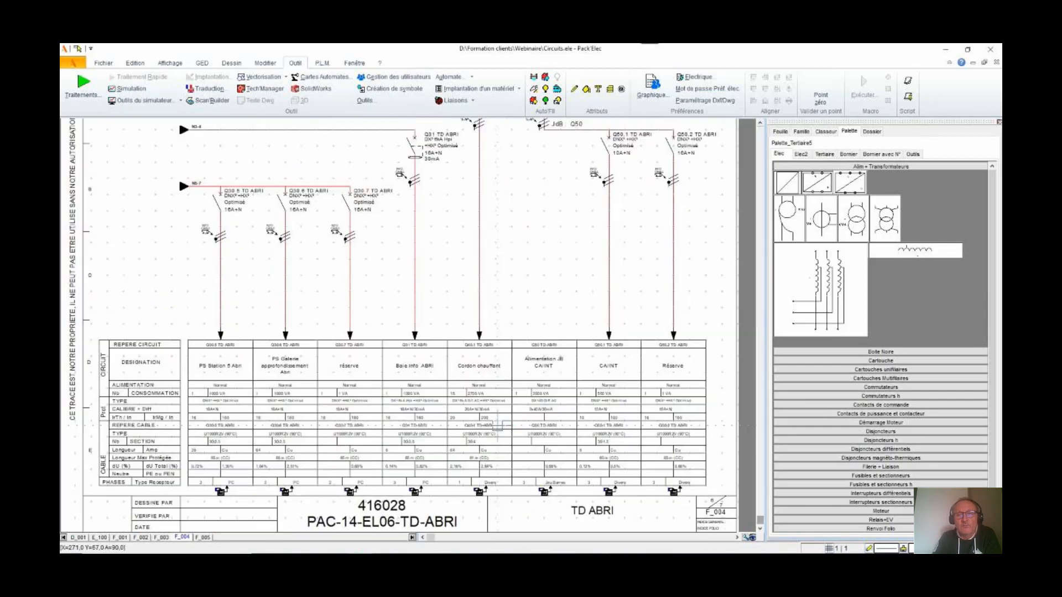
scroll(479, 427, "up", 6)
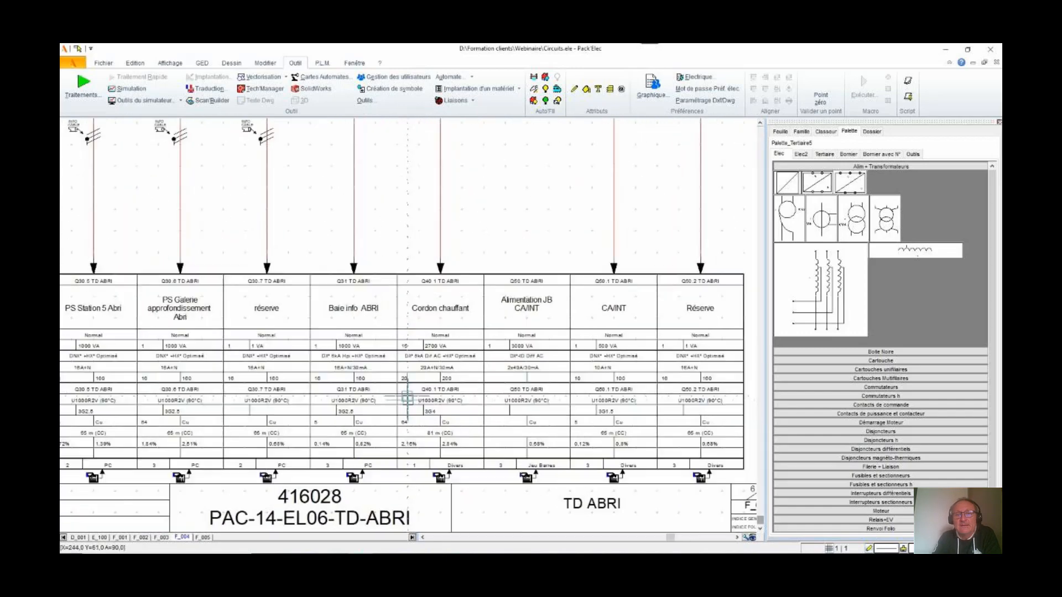
scroll(407, 373, "up", 4)
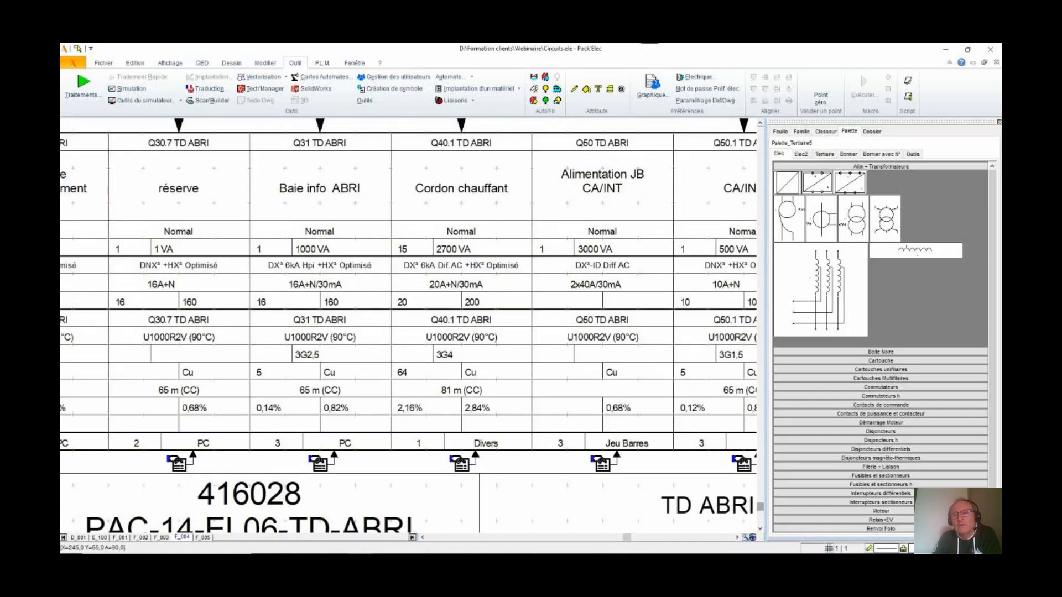
scroll(439, 416, "down", 4)
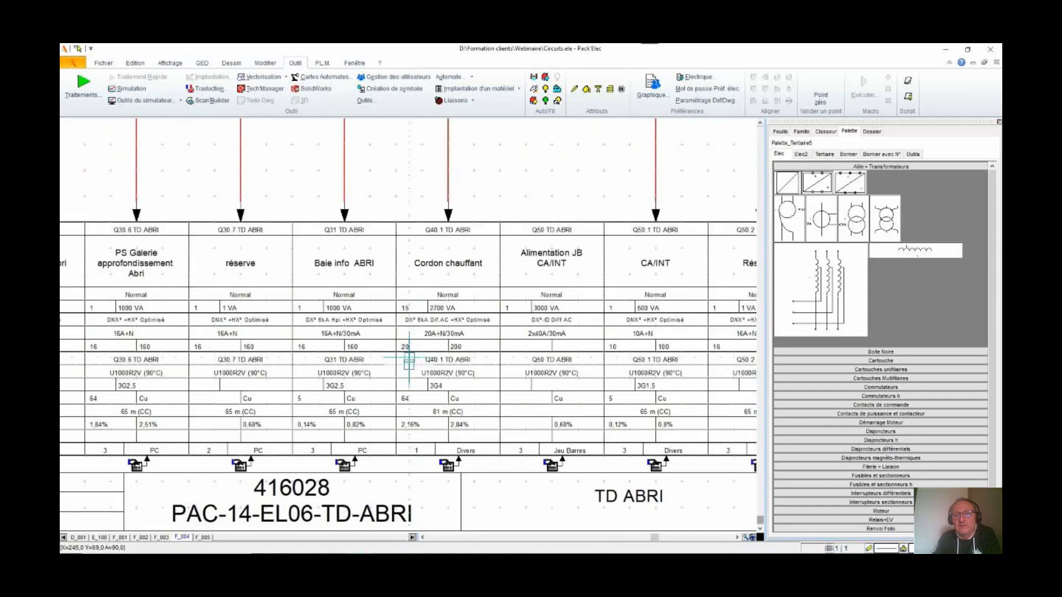
scroll(440, 416, "down", 2)
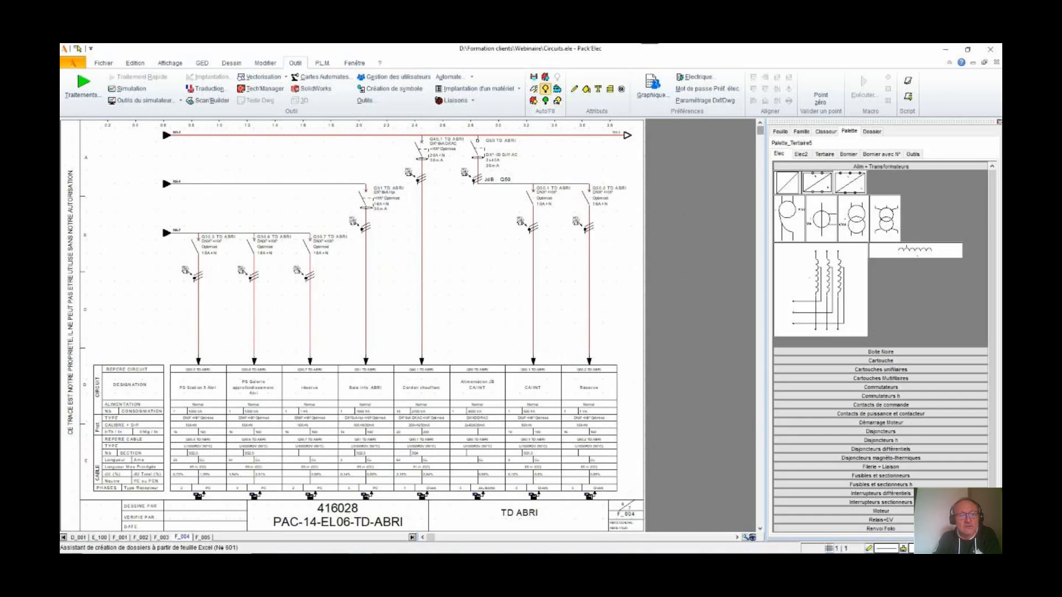
- Open the Auto'Fil grid workbook Circuits.xls in Excel from the folder generation assistant and look through the TD ABRI sheet
left_click(544, 89)
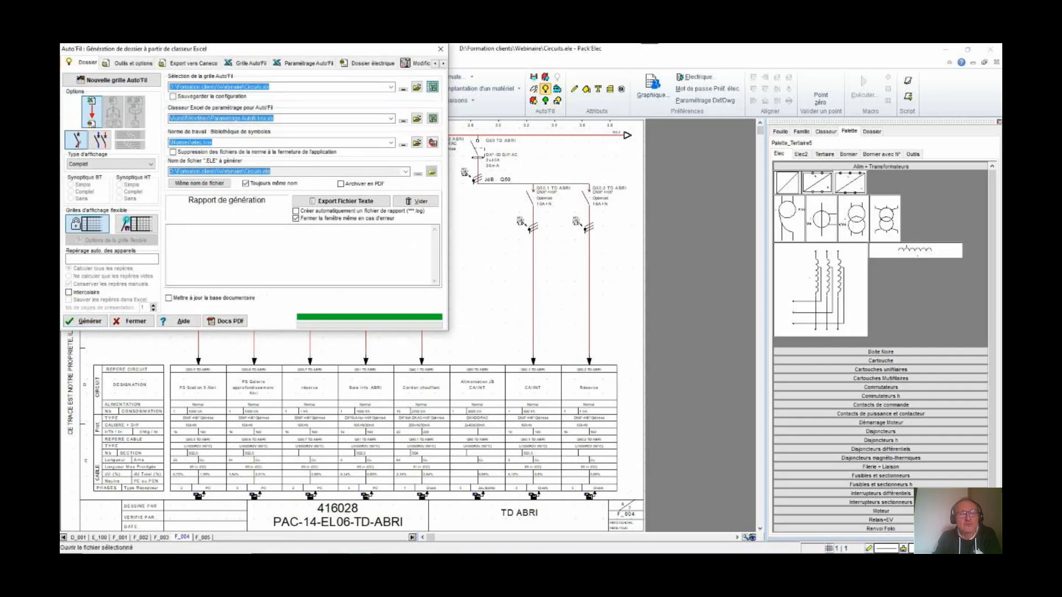
left_click(432, 87)
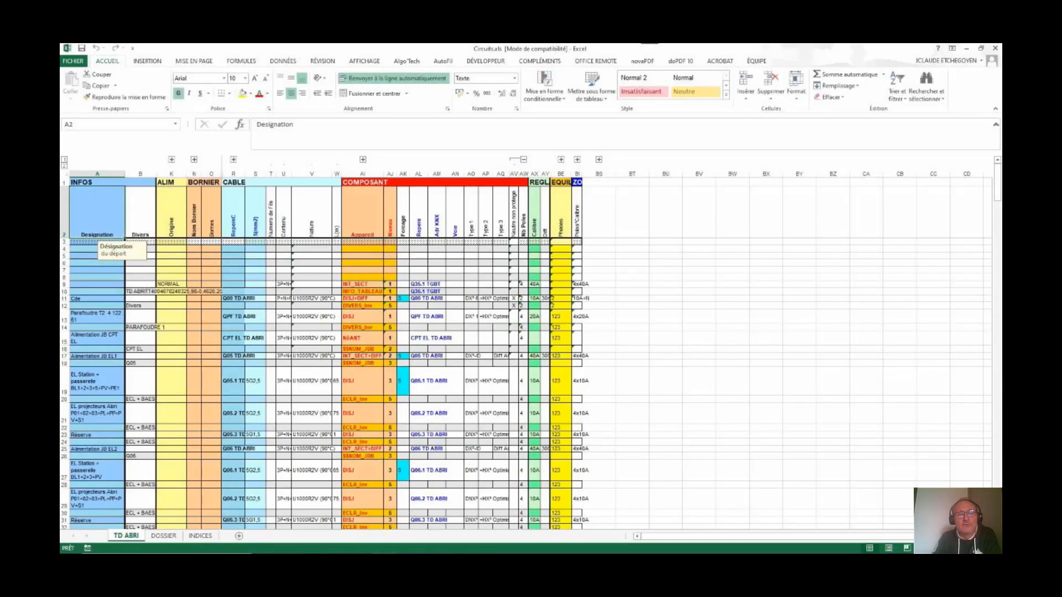
scroll(526, 381, "down", 5)
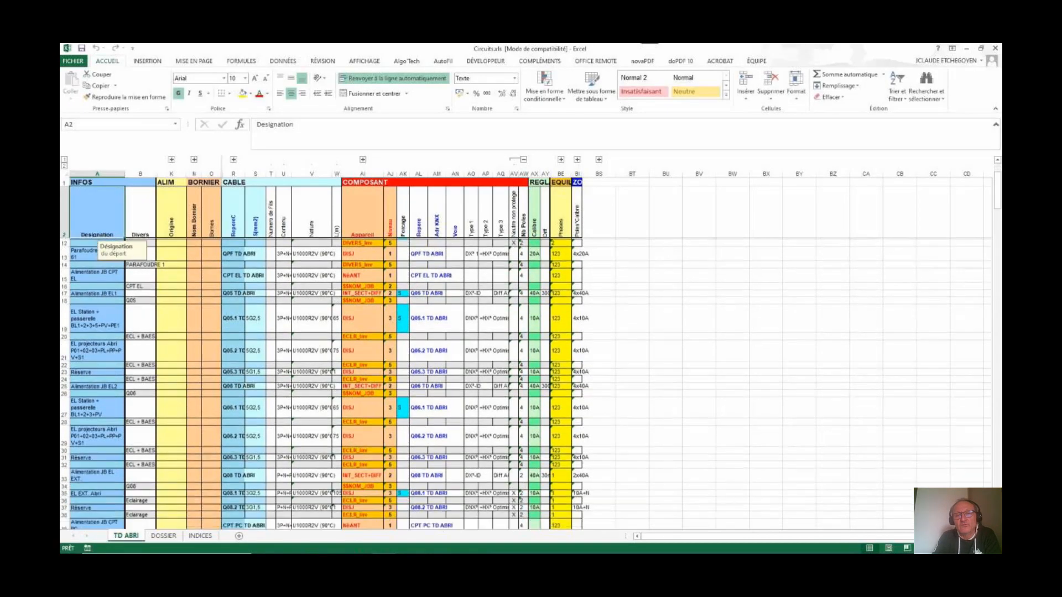
scroll(525, 382, "down", 2)
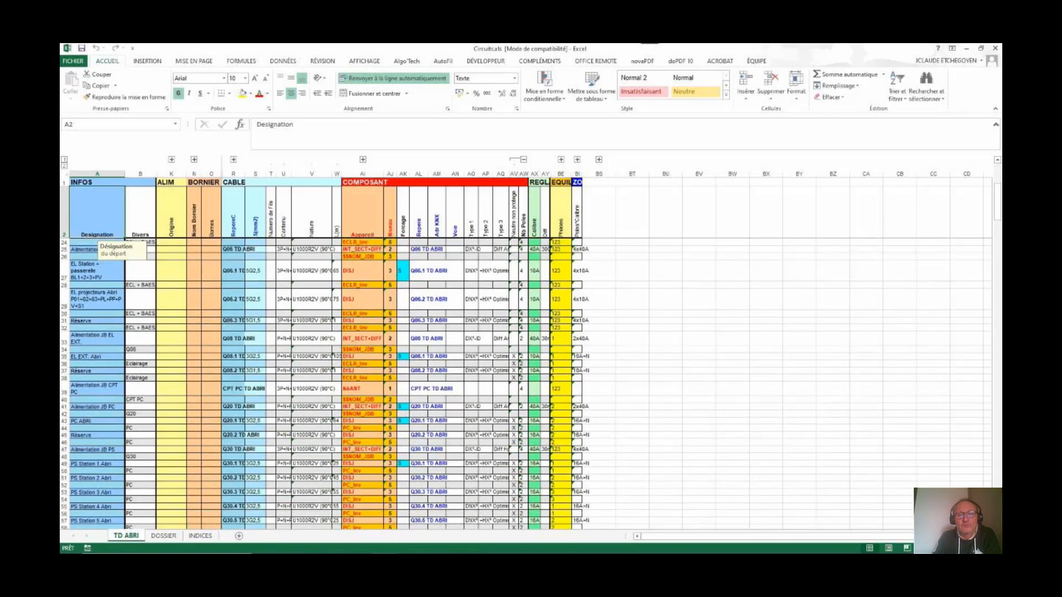
- Auto-fit the RepereC, Nature, Contenu, Type 1, Type 2 and Type 3 column widths on the TD ABRI sheet
double_click(245, 174)
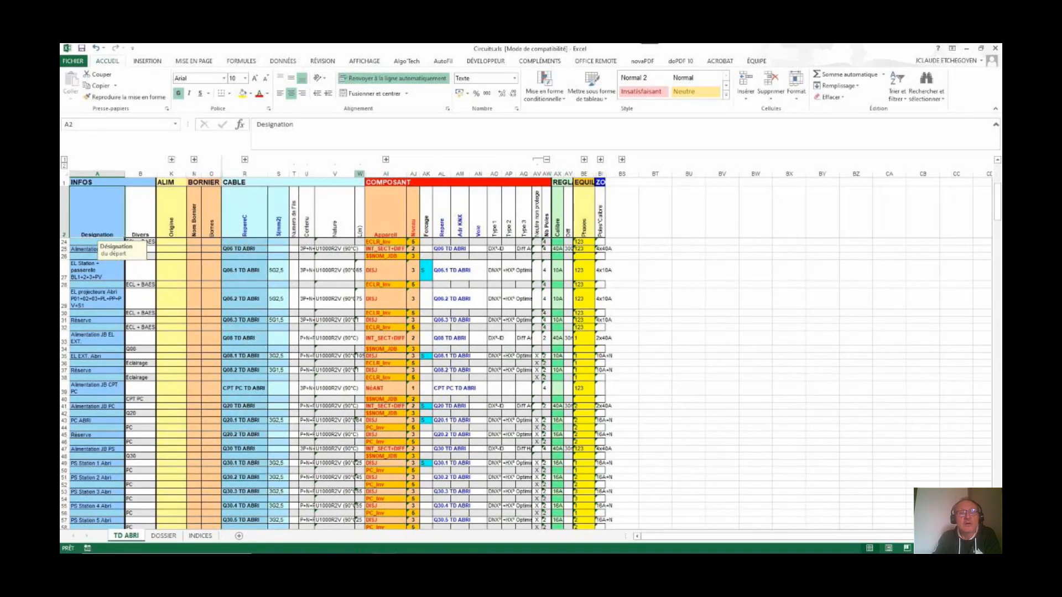
double_click(355, 174)
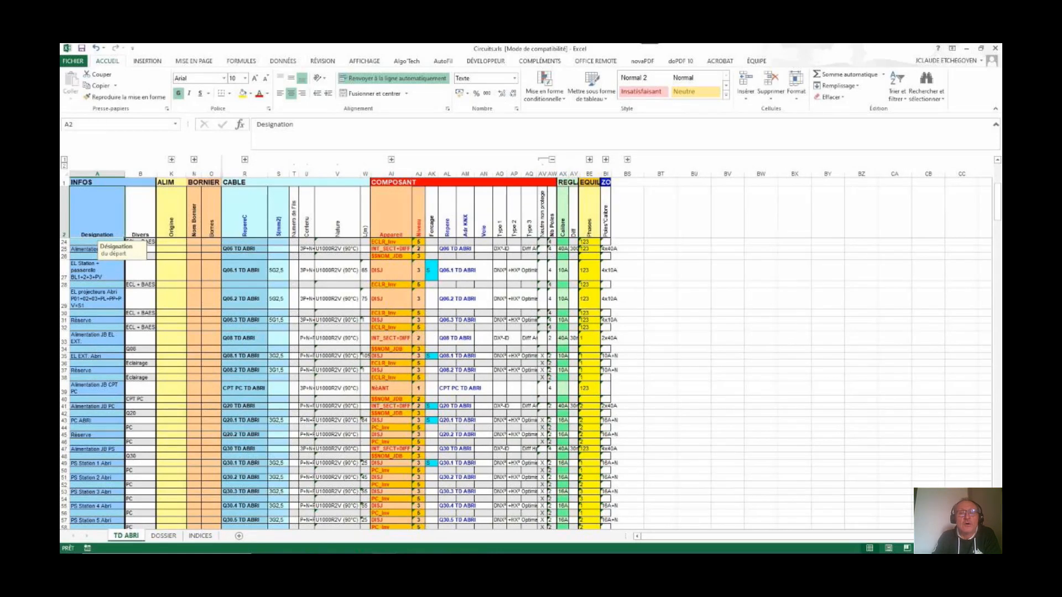
double_click(315, 173)
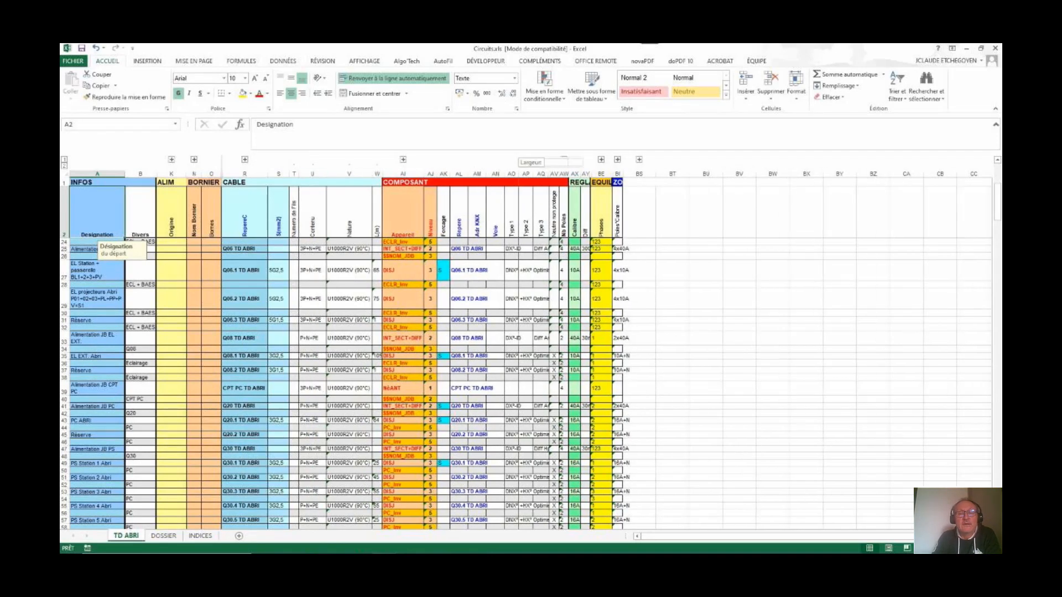
double_click(518, 173)
double_click(558, 174)
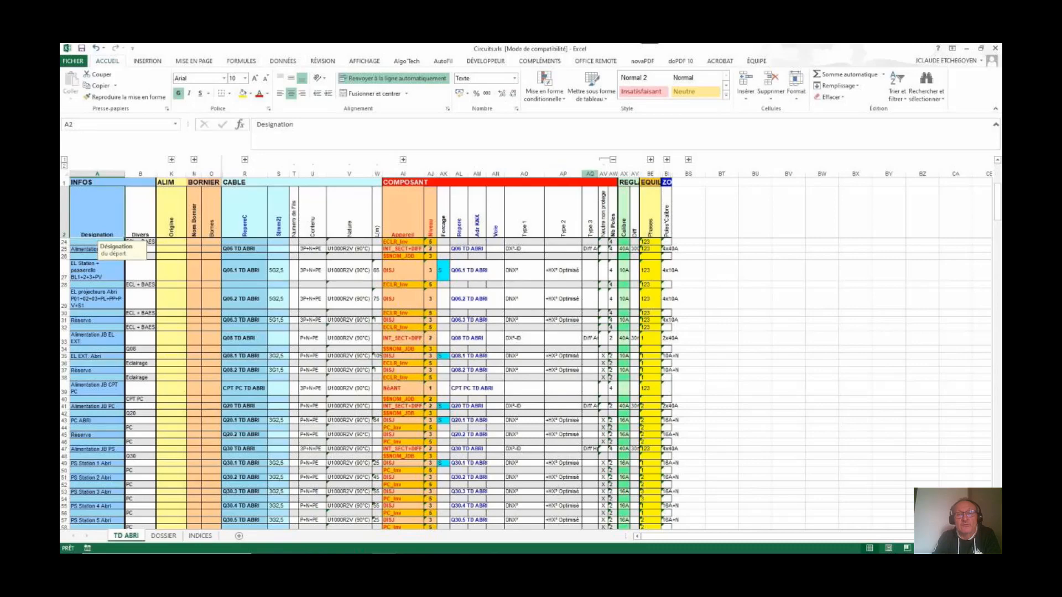
double_click(599, 174)
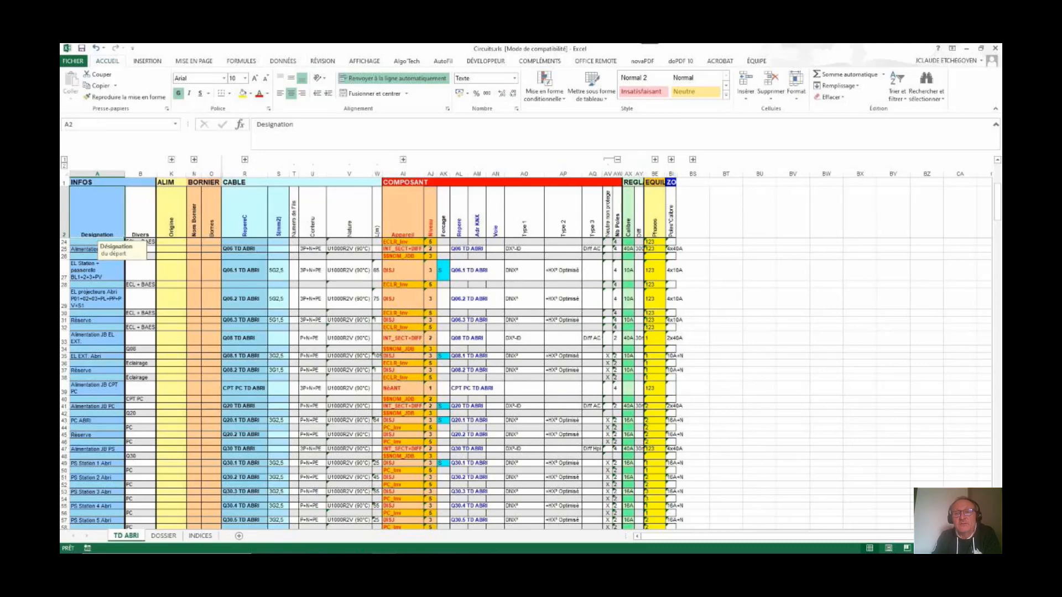
- Check the rows of the TD ABRI sheet and display the DOSSIER sheet with the folder titles
scroll(525, 381, "down", 4)
scroll(525, 381, "up", 4)
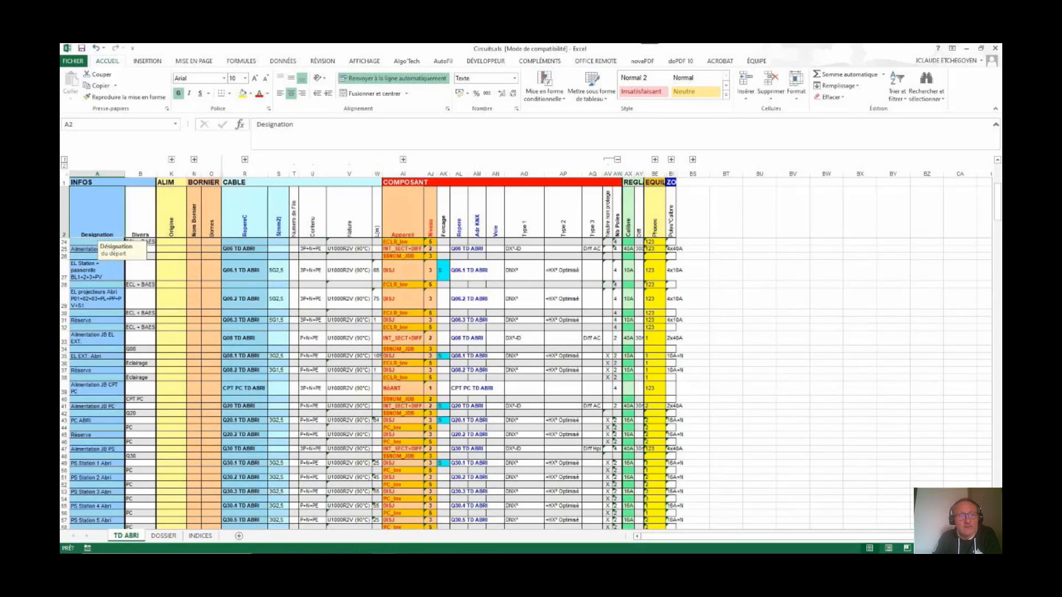
scroll(526, 381, "up", 7)
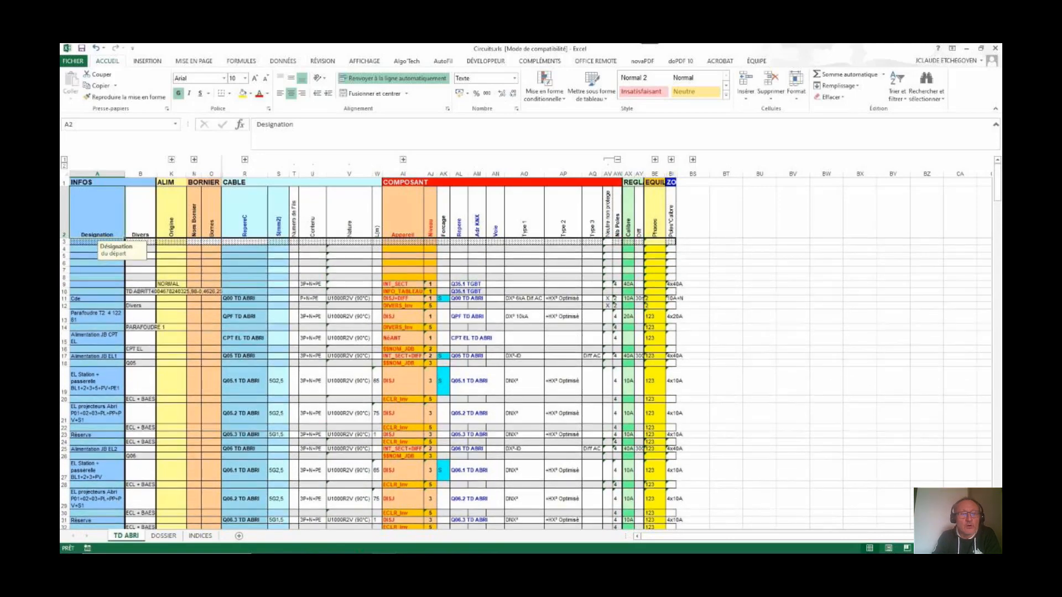
key("ctrl+Page_Down")
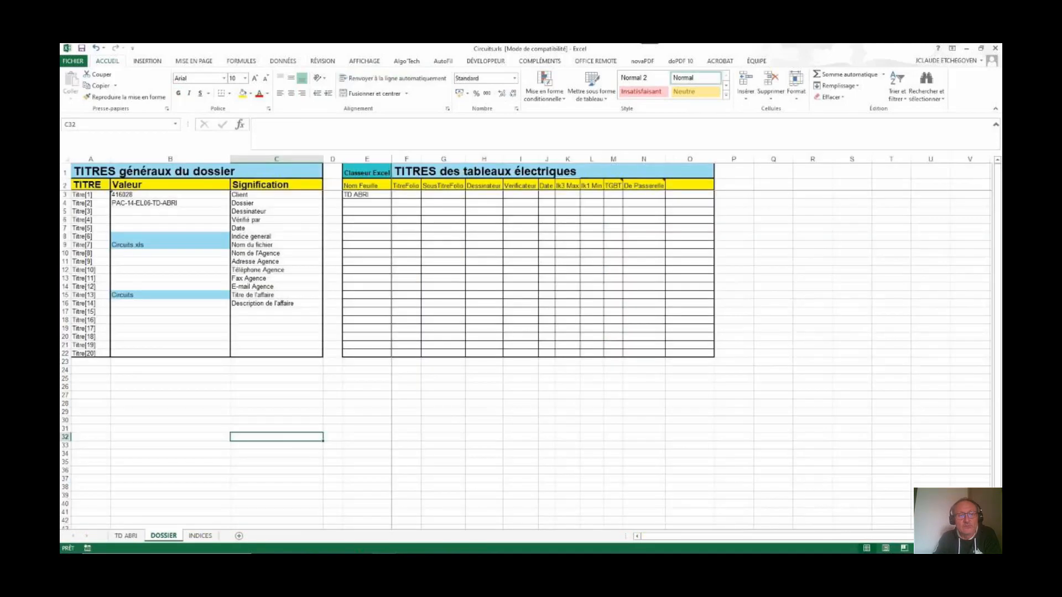
- Display the TD ABRI sheet again, then switch to Pack'Elec to look at folio F_001 and return to the Excel workbook
key("ctrl+Page_Up")
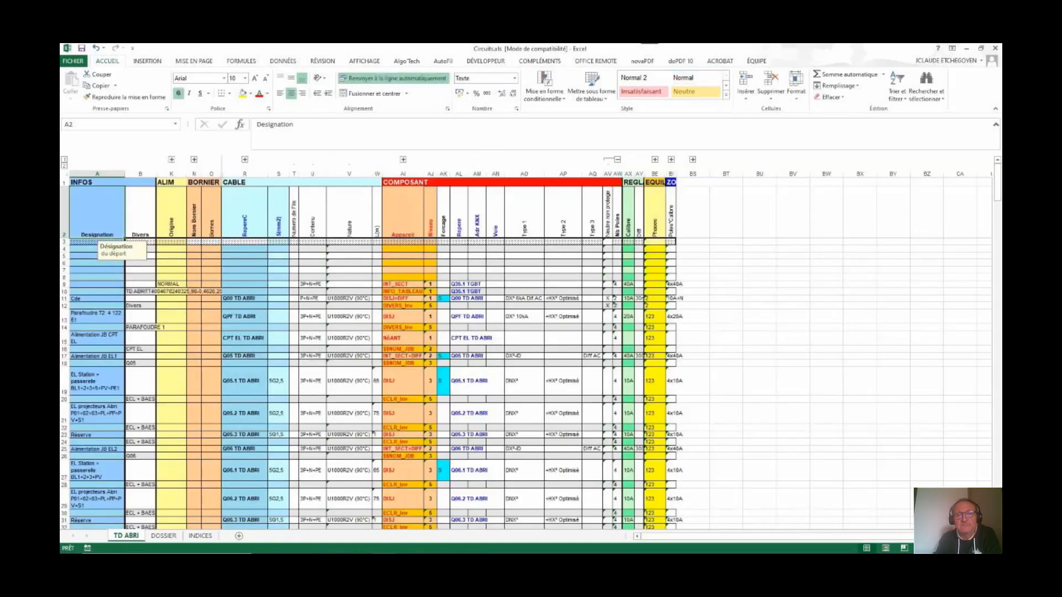
key("alt+Tab")
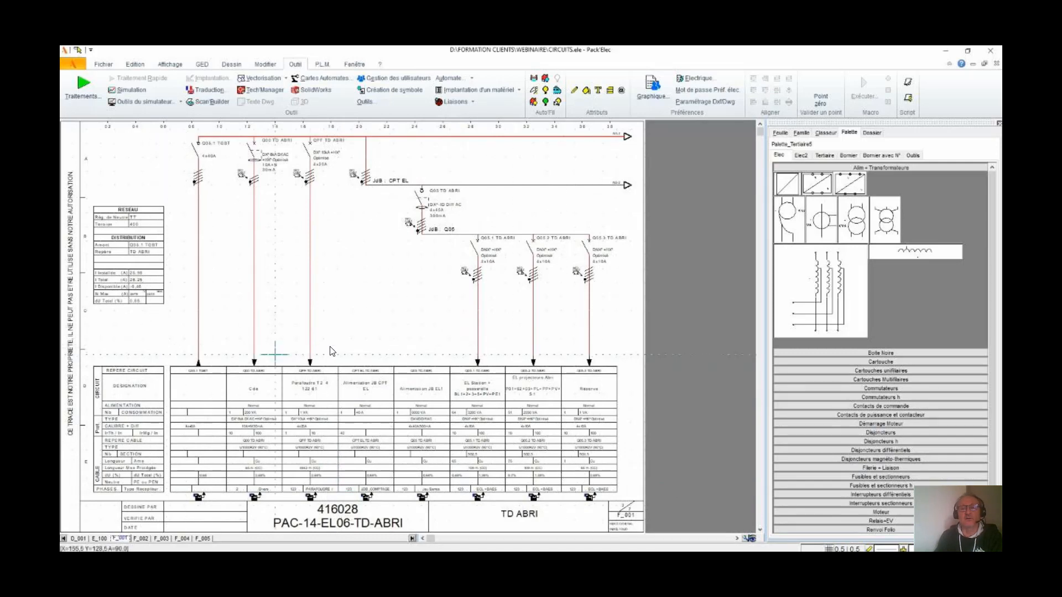
key("alt+Tab")
- Remove every occurrence of TD ABRI from the component Repère column AL by replacing it with nothing
left_click(584, 166)
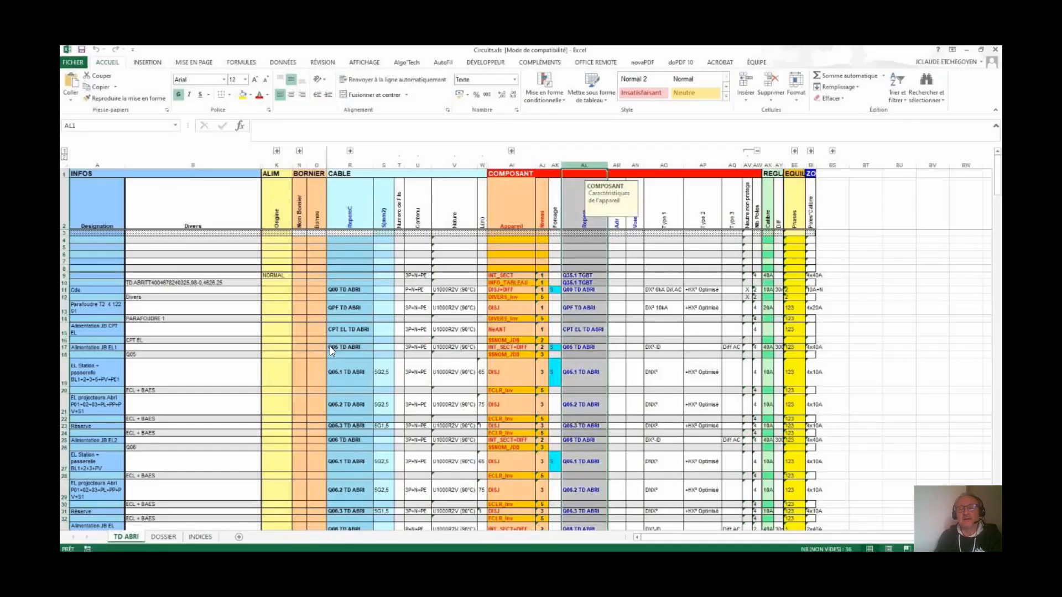
left_click(925, 89)
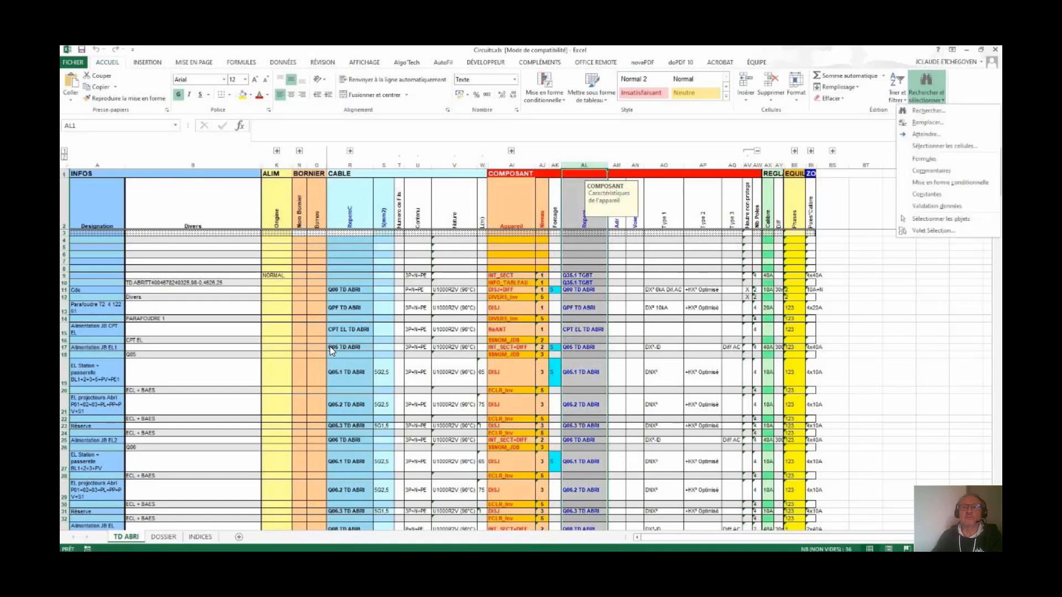
left_click(928, 122)
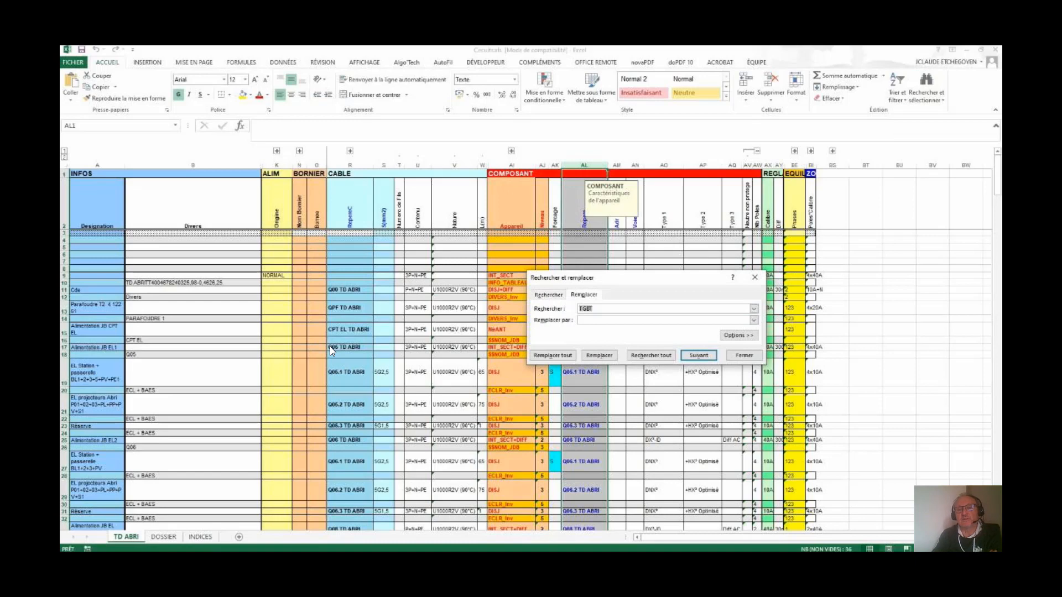
type("TD ABRI")
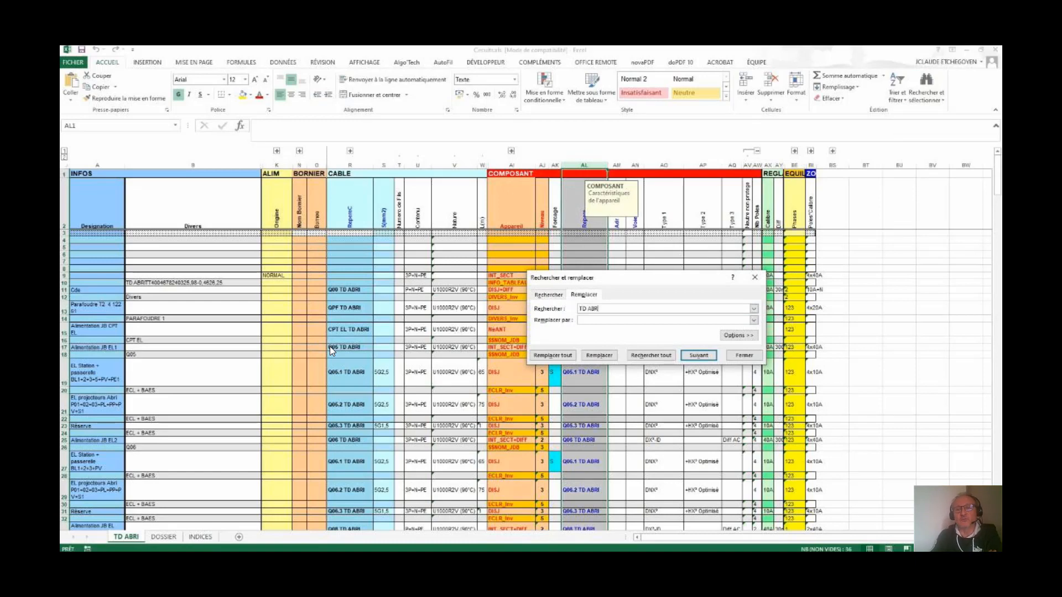
left_click(552, 355)
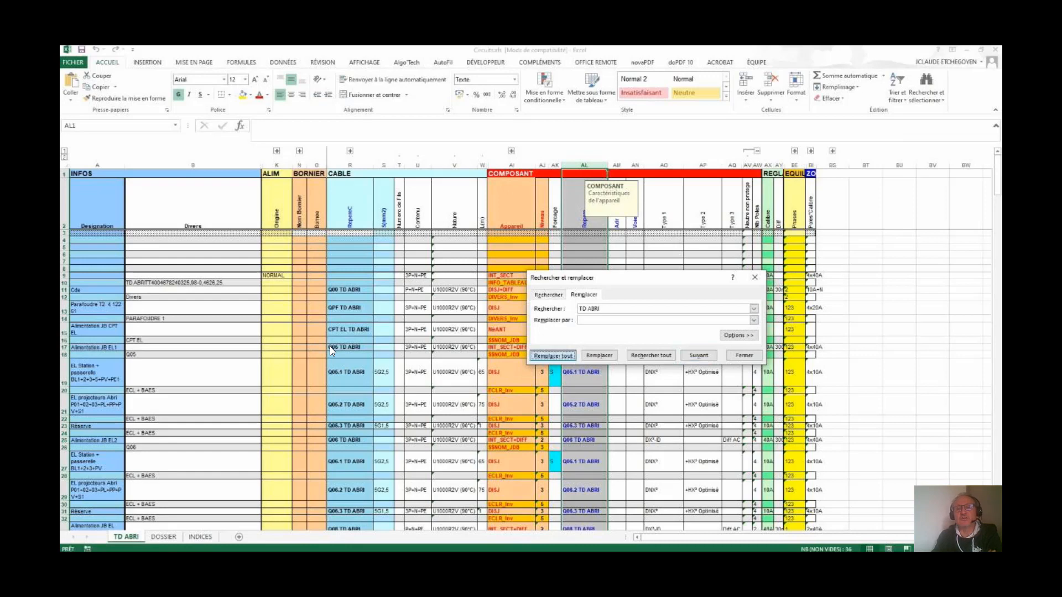
key("Return")
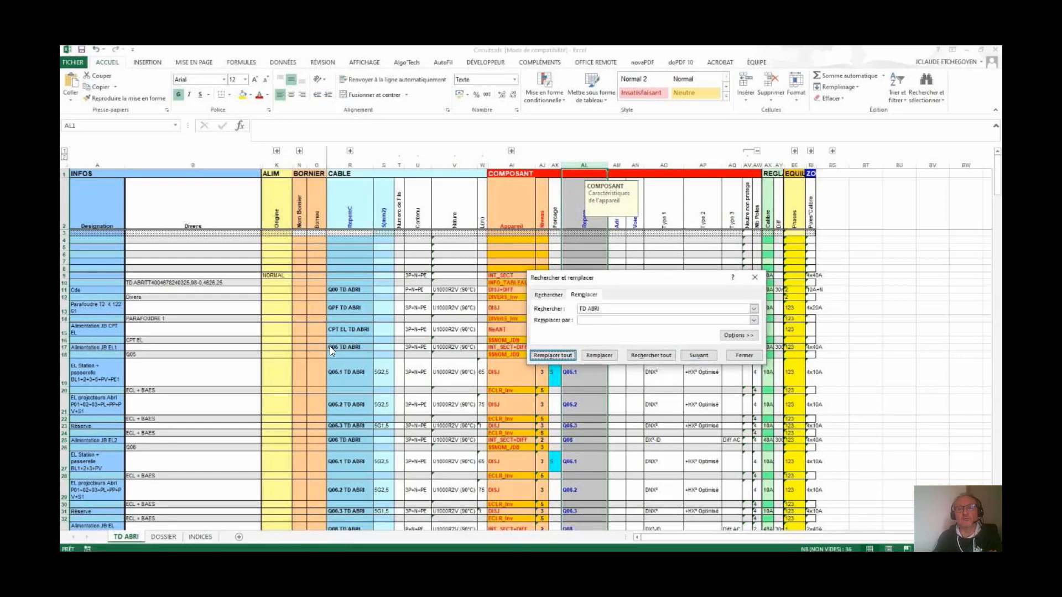
- Remove every occurrence of TGBT from the component Repère column by replacing it with nothing, and close the replace dialog
type("TG")
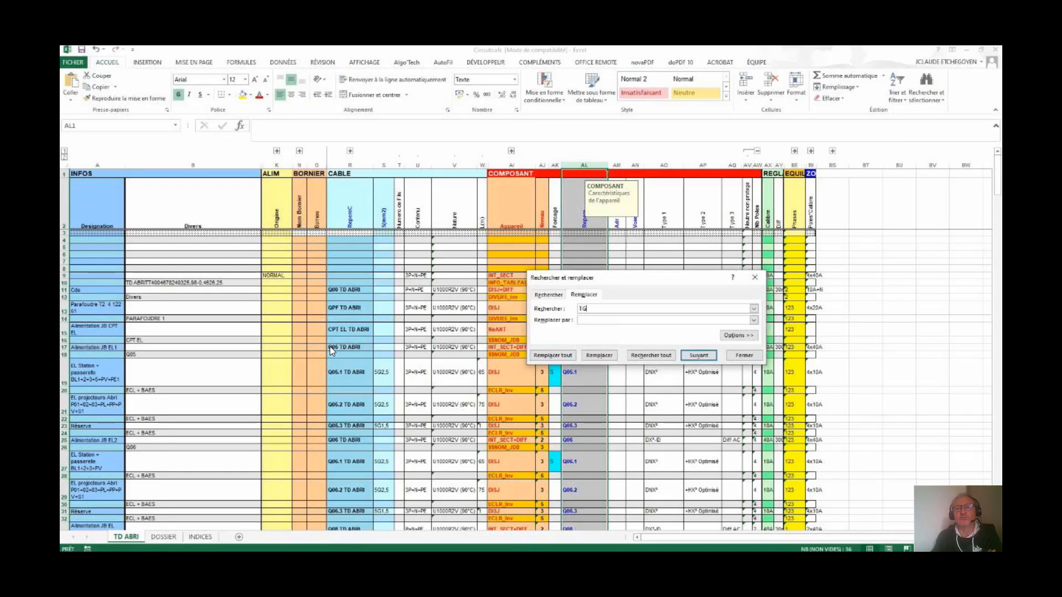
type("BT")
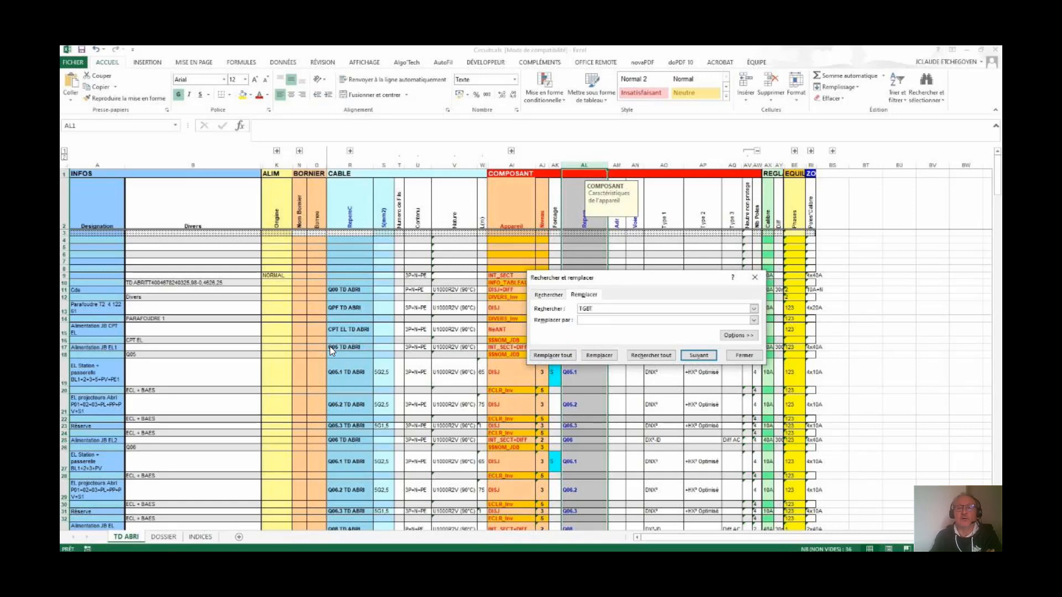
key("alt+t")
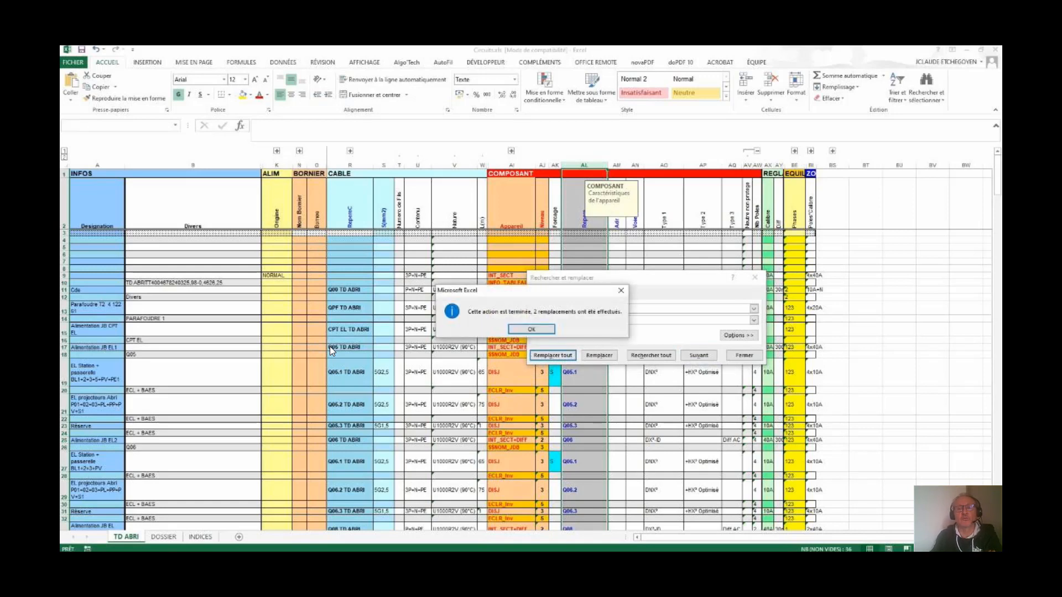
key("Return")
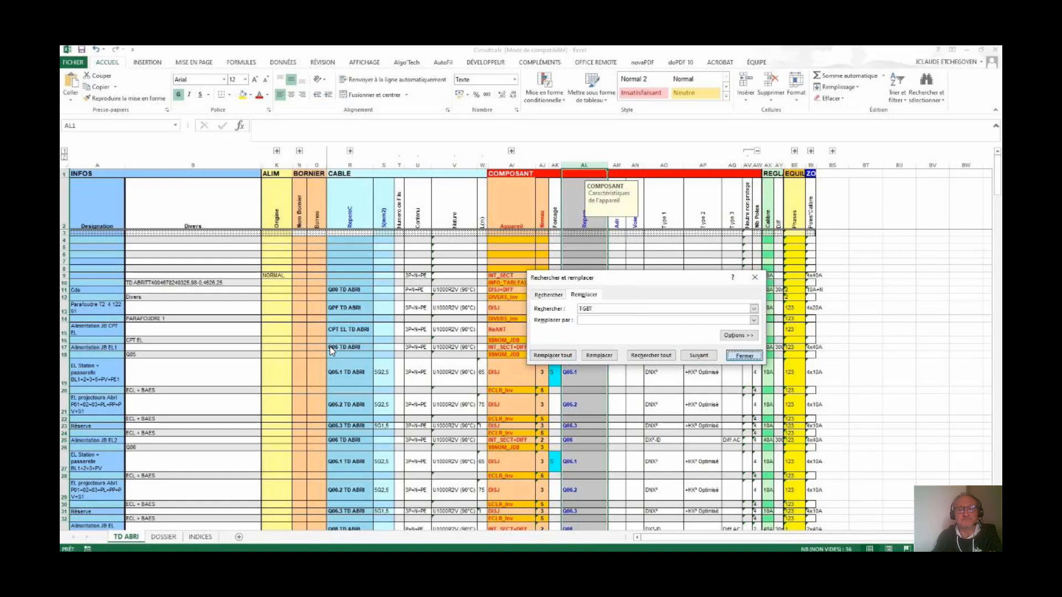
key("Escape")
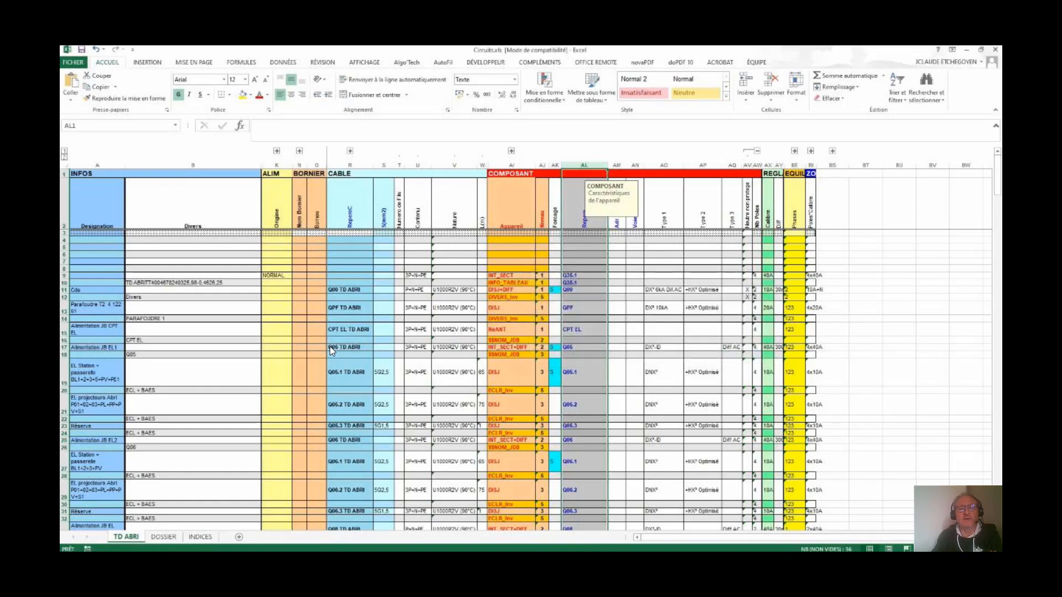
- Choose PE in cell K8 and S in cell K7 of the ALIM Origine column
key("alt+Down")
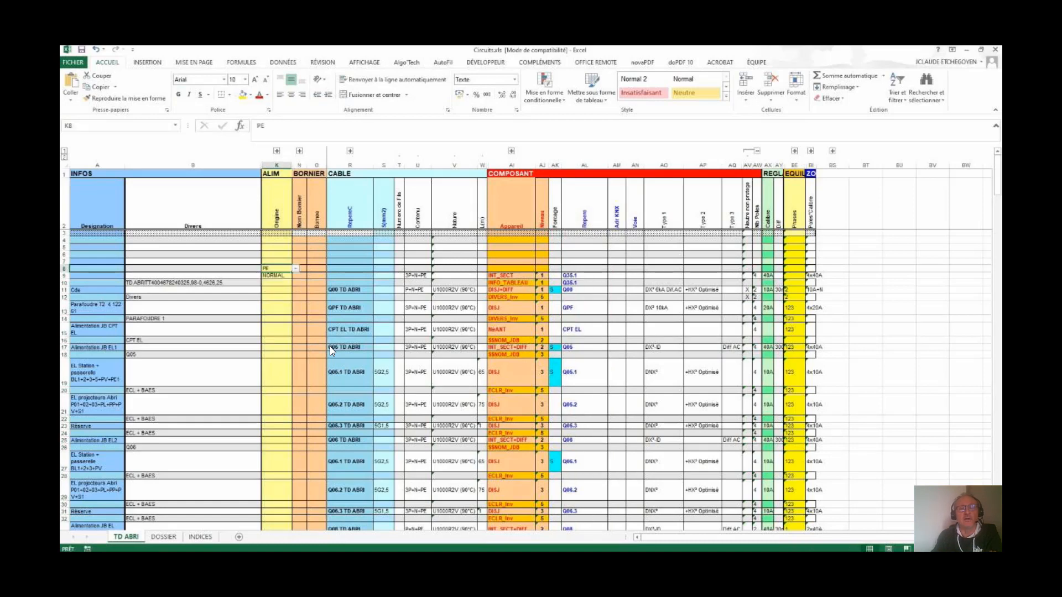
key("Up")
key("alt+Down")
key("Down")
key("Down")
key("Down")
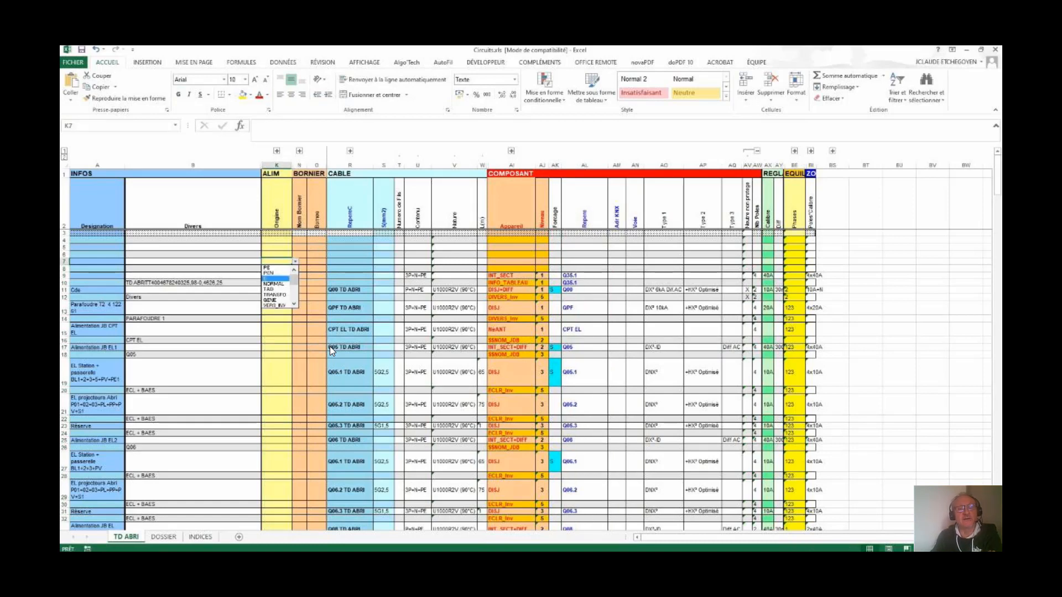
key("Return")
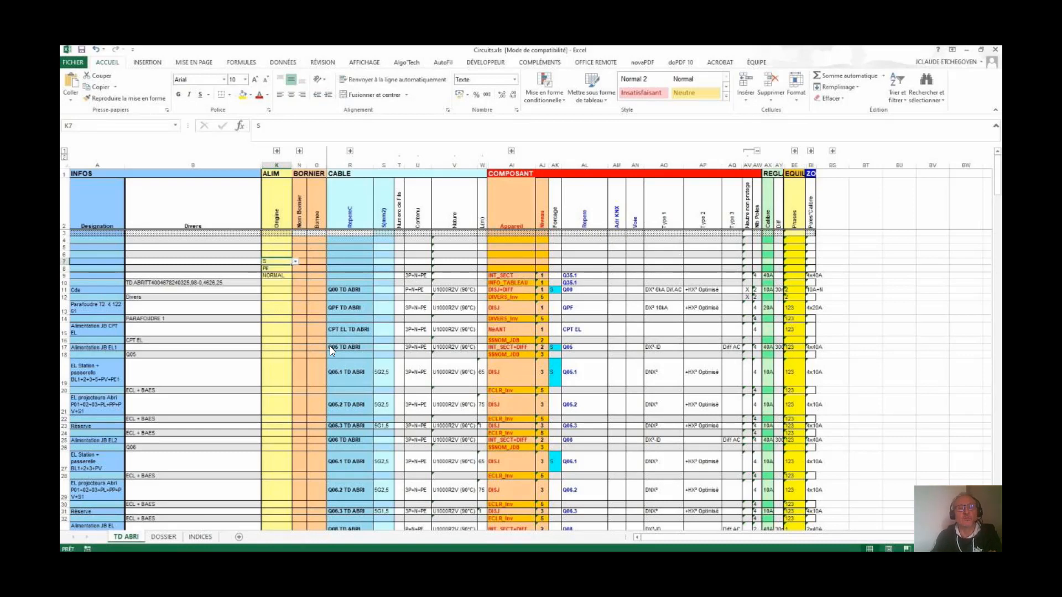
- Insert two blank AutoFil rows above the Cde circuit in row 11
key("ctrl+Left")
key("ctrl+Down")
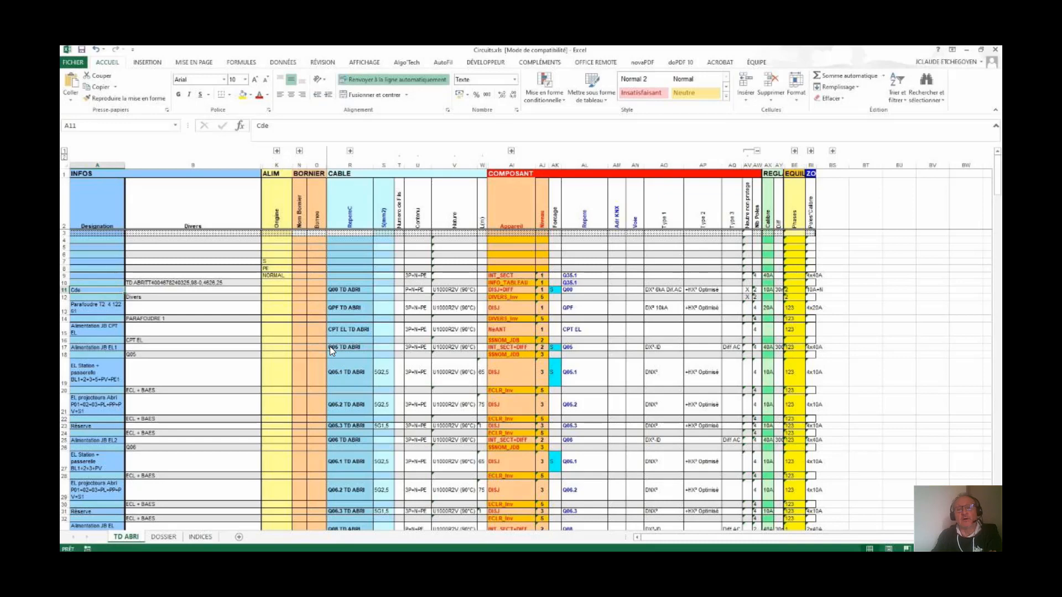
left_click(443, 63)
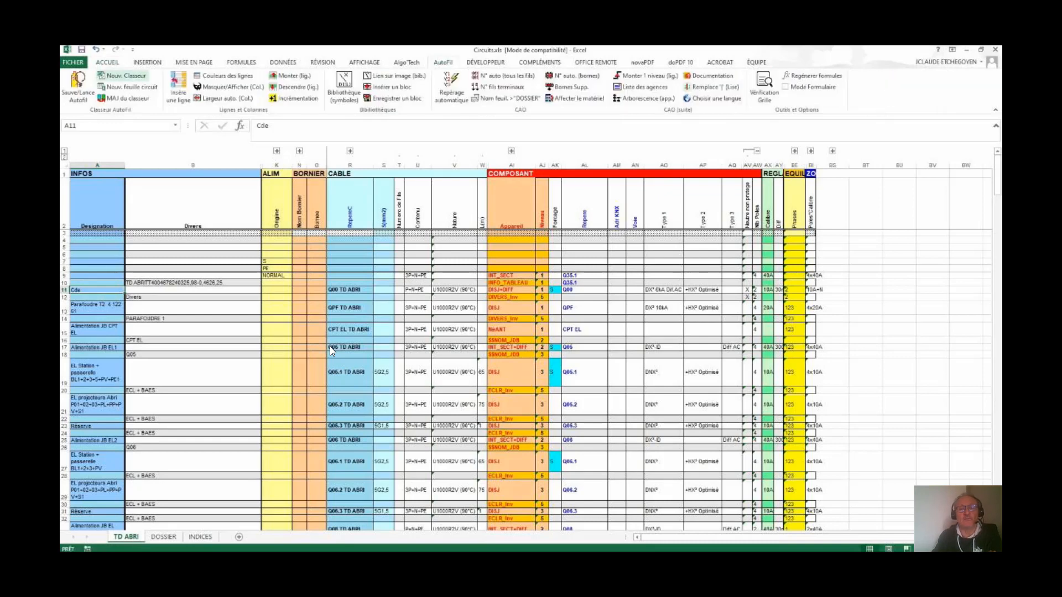
left_click(178, 88)
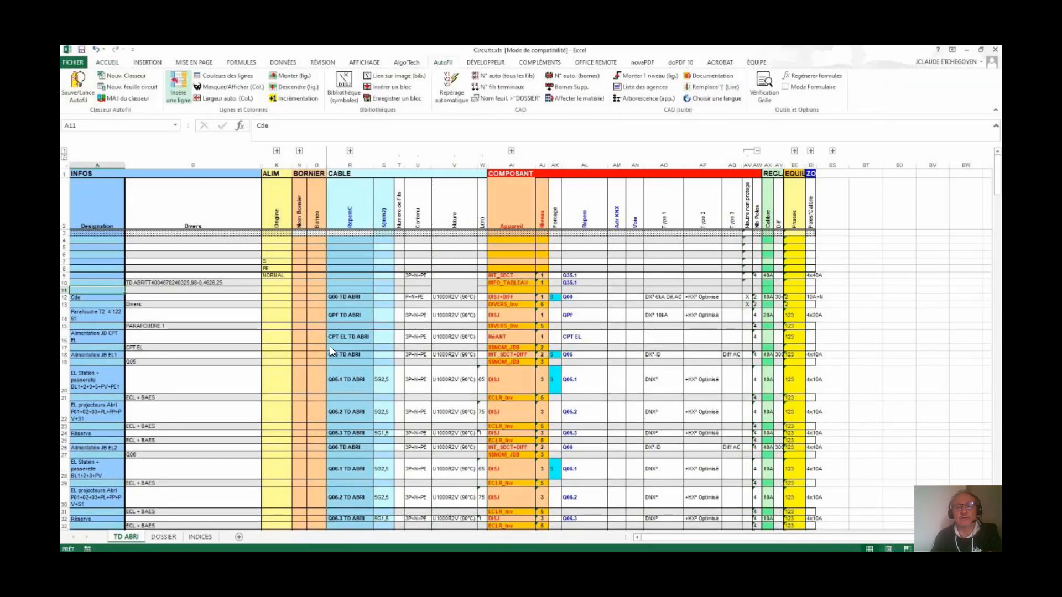
left_click(178, 88)
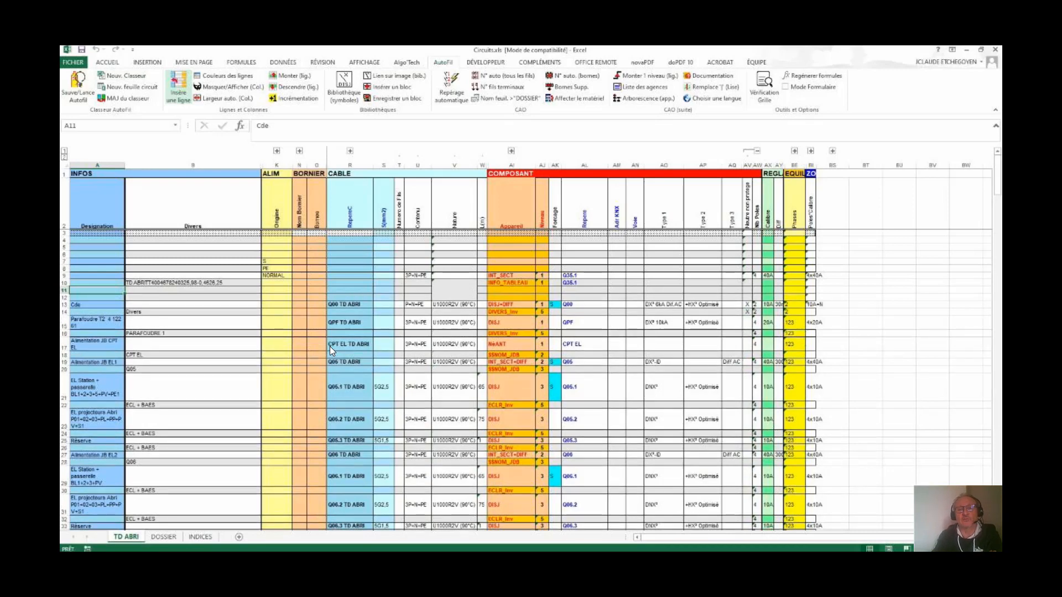
- Assign the ARRIVEE_SECOURS_BORNES symbol to row 11, with terminal block name XTL and terminals +_
double_click(511, 290)
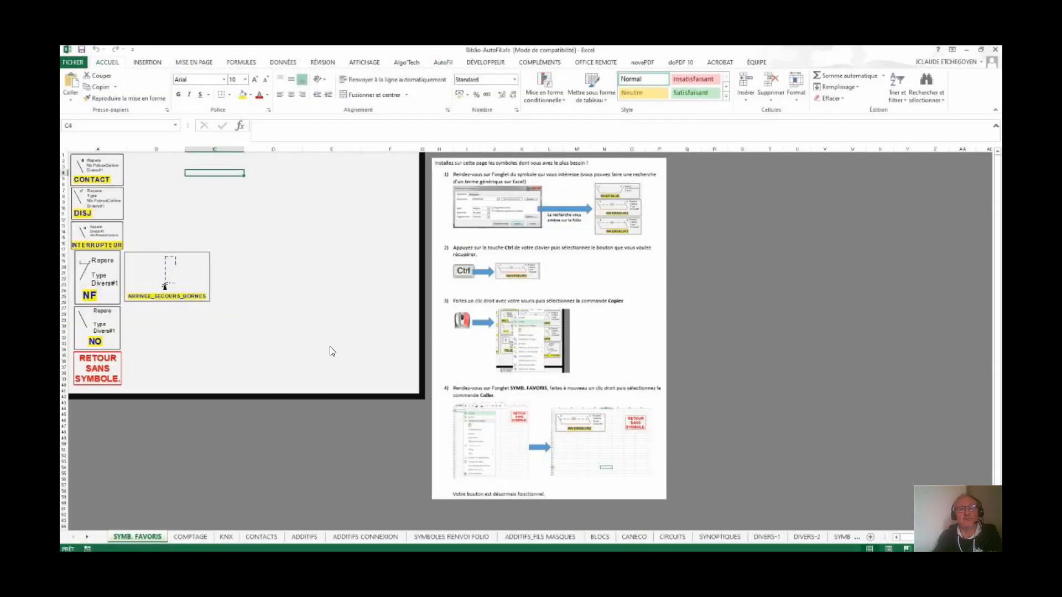
left_click(167, 277)
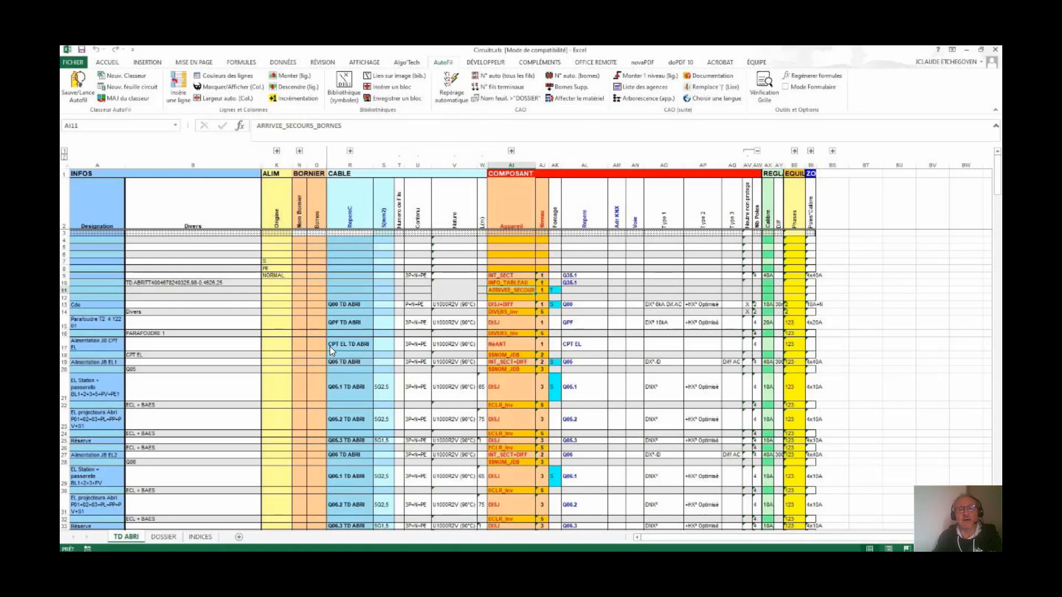
left_click(299, 291)
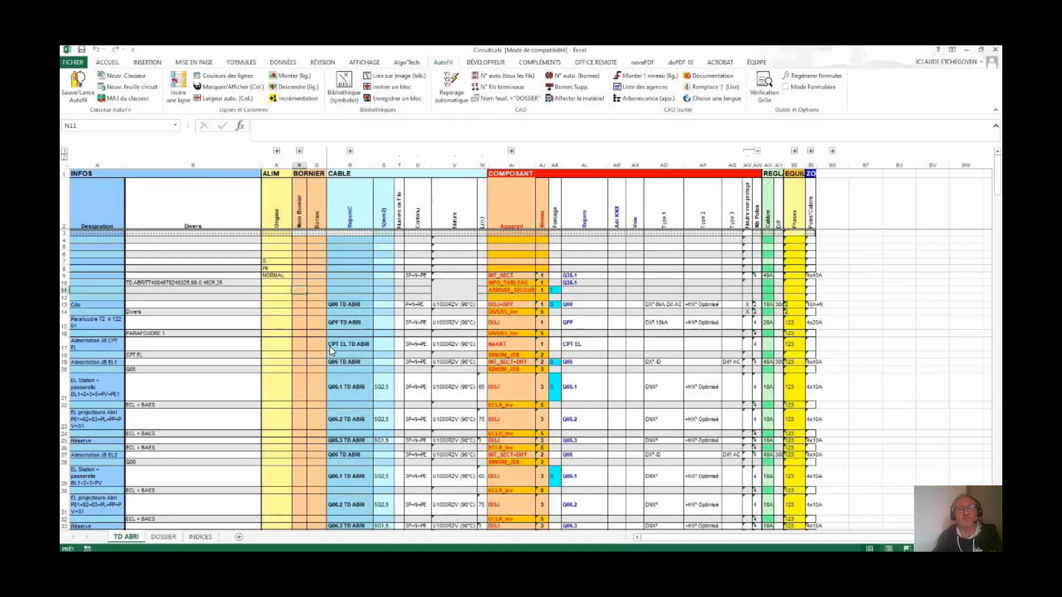
type("XT")
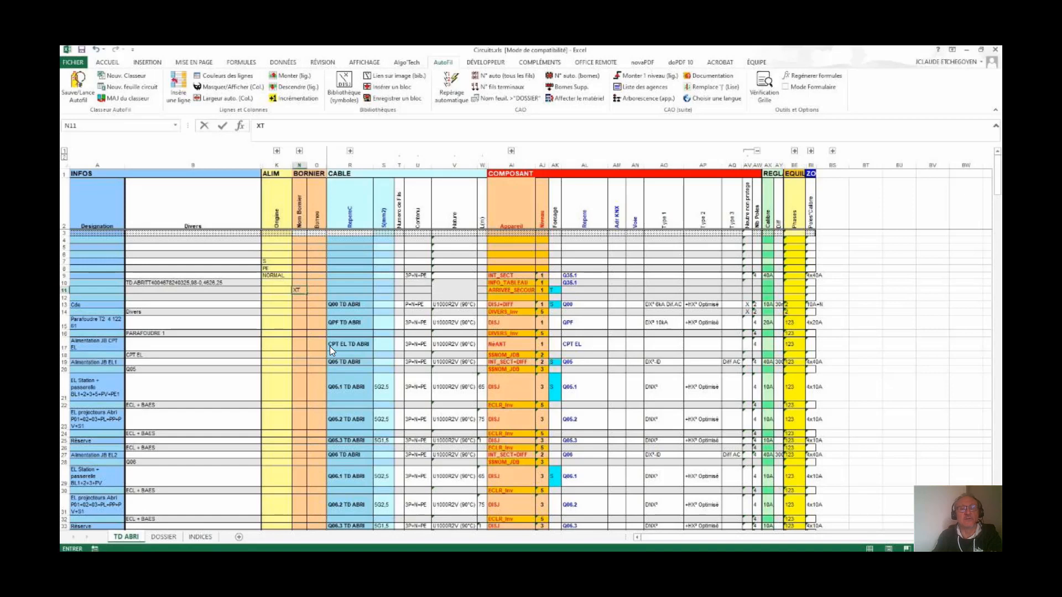
type("L")
key("Tab")
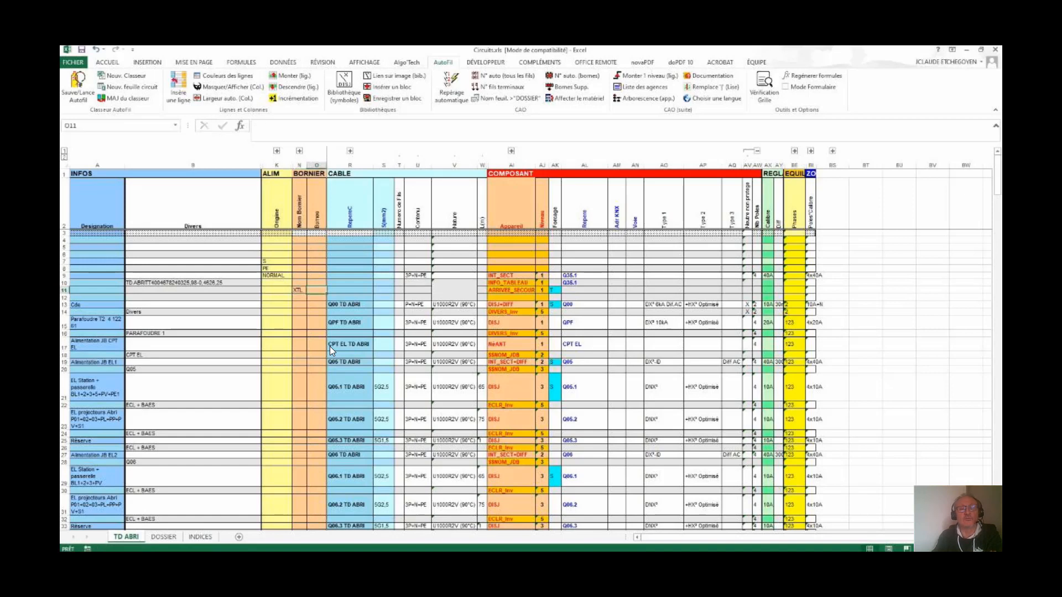
type("+_")
key("Return")
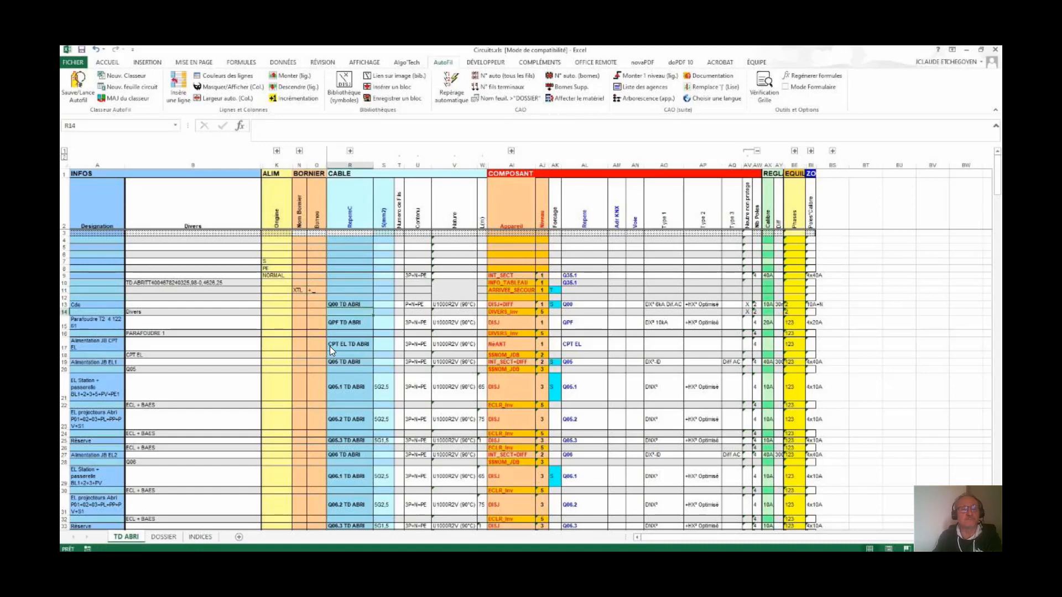
- Clear the cable data of the Cde circuit in row 13, from RepereC to Nature
left_click_drag(64, 305, 64, 312)
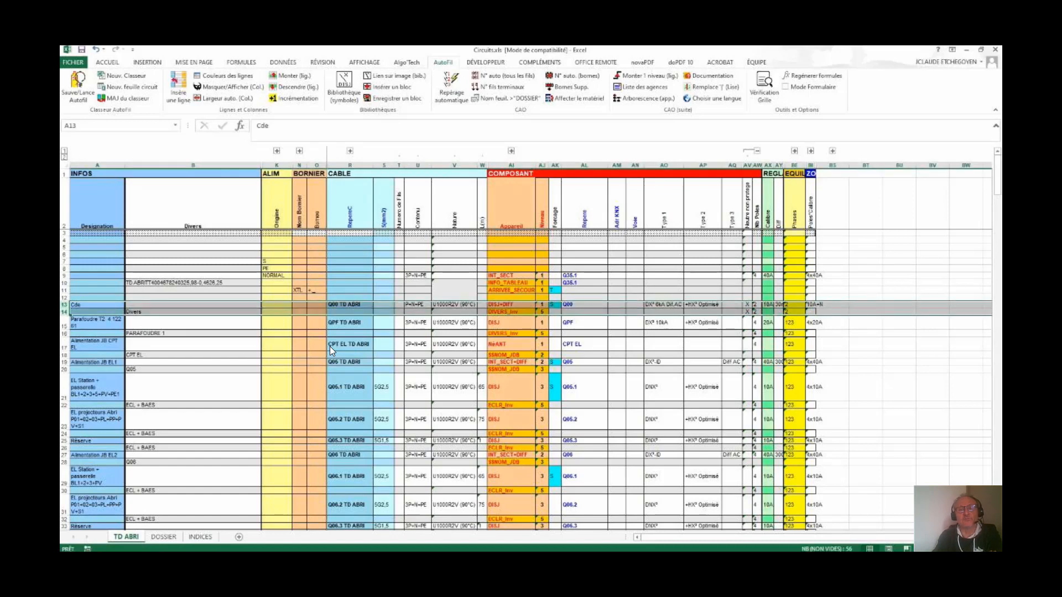
left_click_drag(349, 305, 455, 304)
key("Delete")
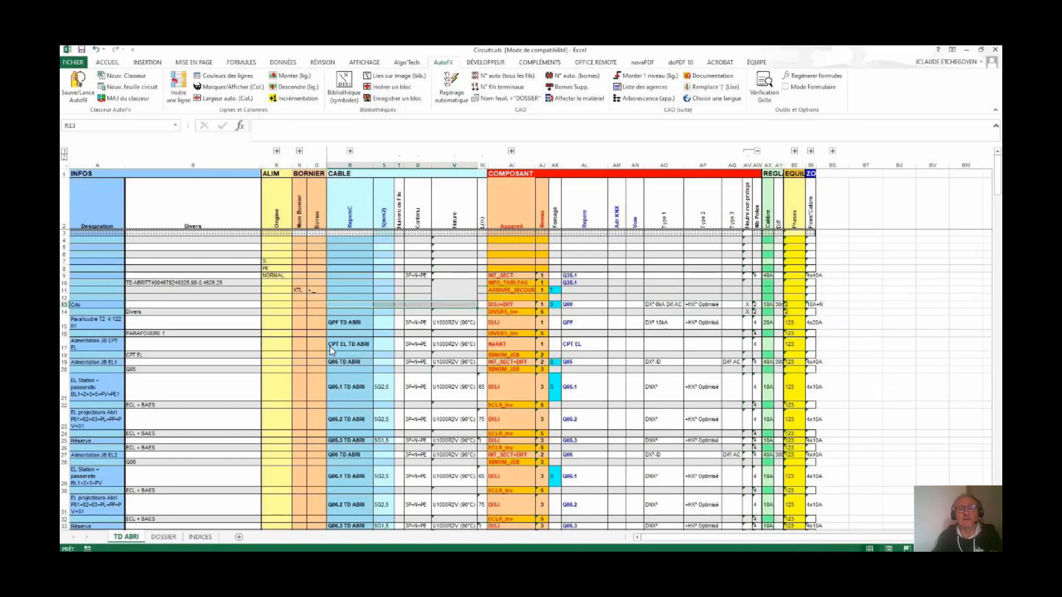
- Add the VA_VERS_2FILS folio reference symbol from the library directly below the Cde circuit's DISJ+DIFF component
left_click(511, 312)
left_click(344, 88)
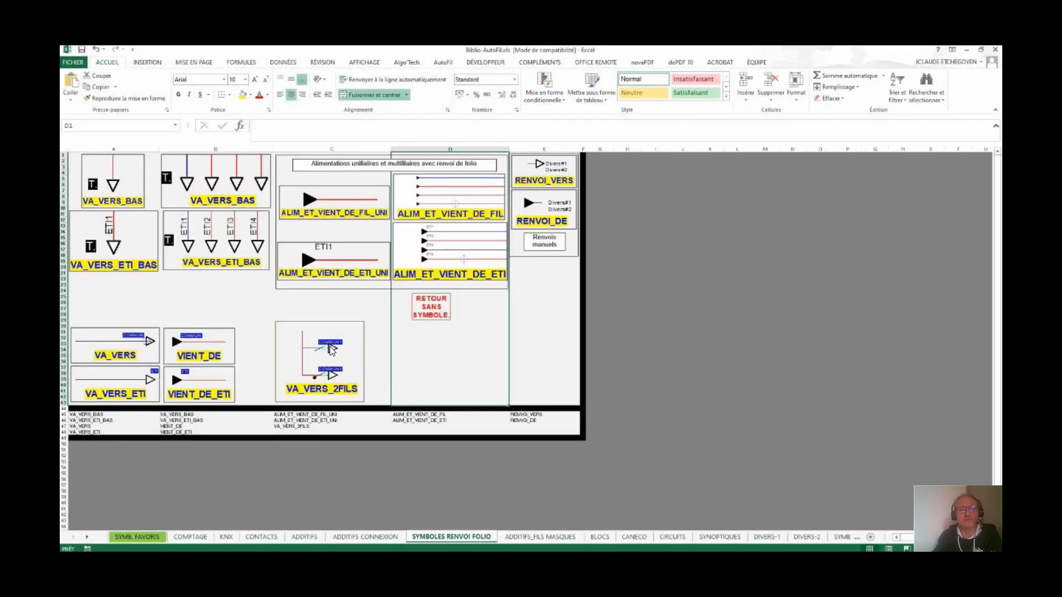
left_click(331, 347)
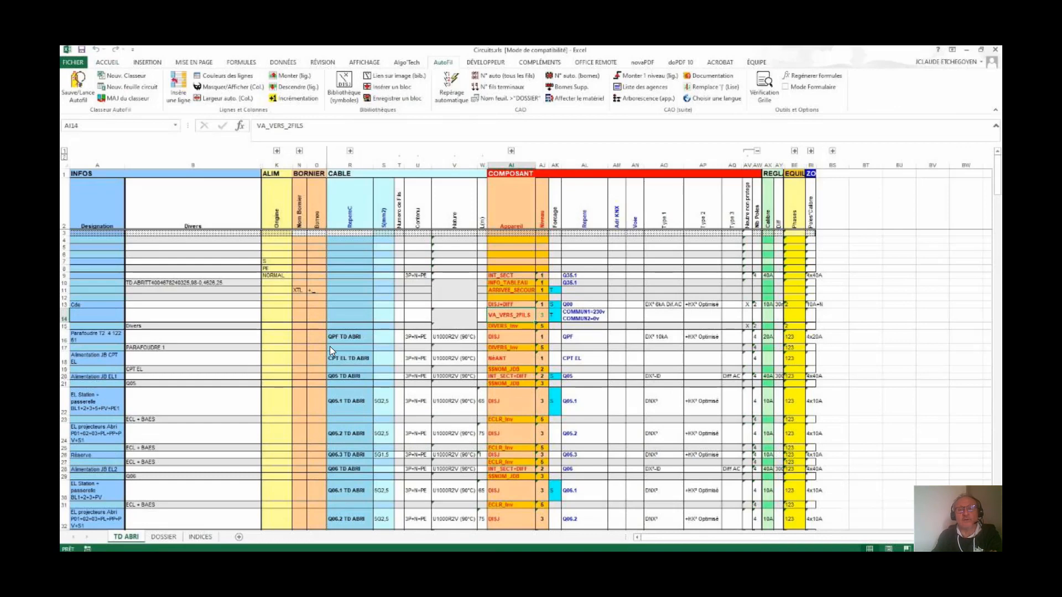
- Delete the Divers row 15 below the VA_VERS_2FILS symbol and insert a blank AutoFil row above the Parafoudre circuit
right_click(65, 326)
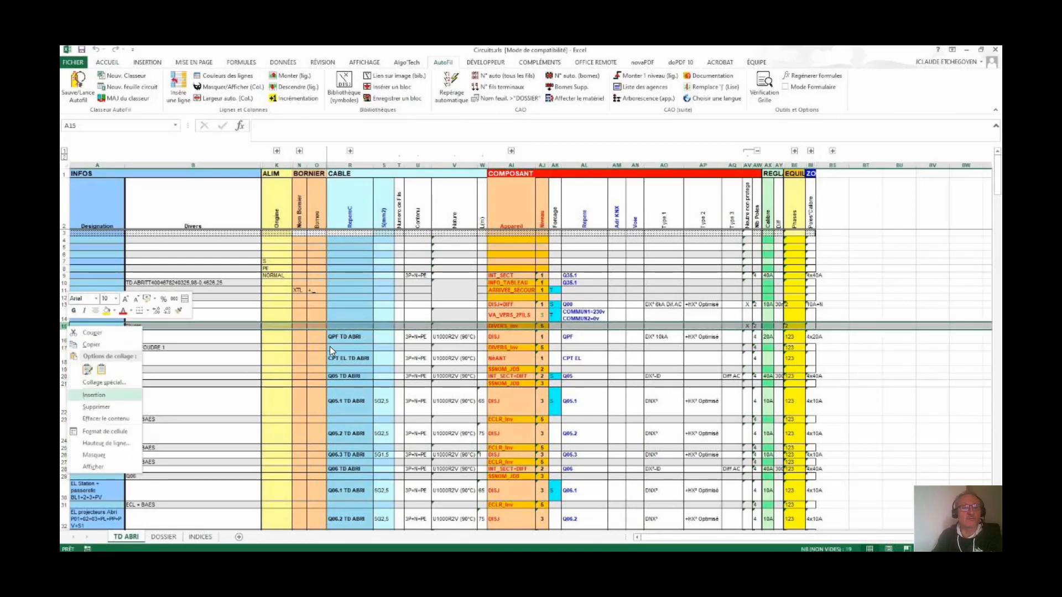
key("Down")
key("Return")
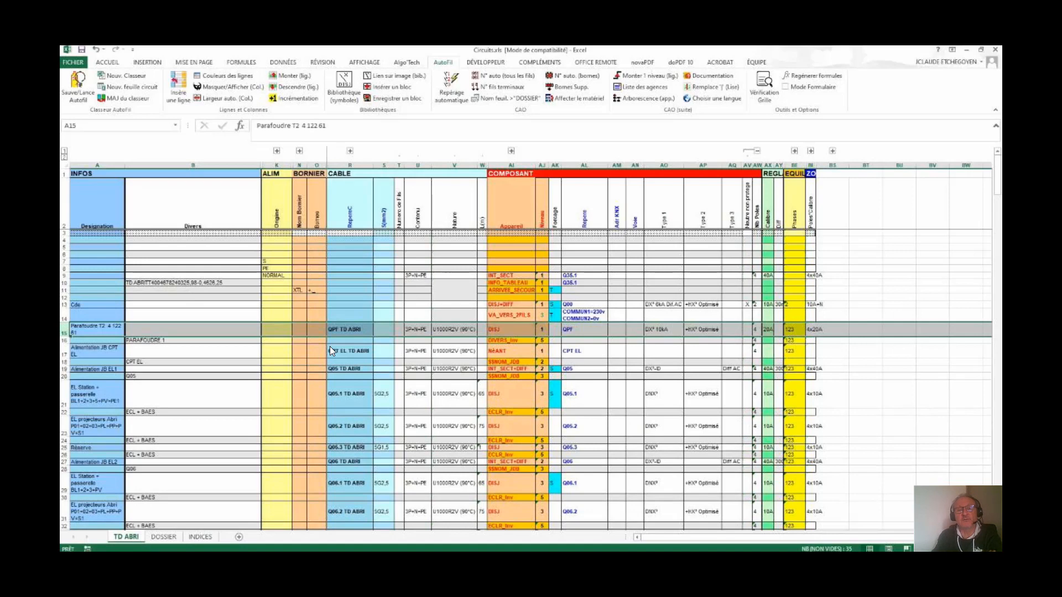
left_click(178, 87)
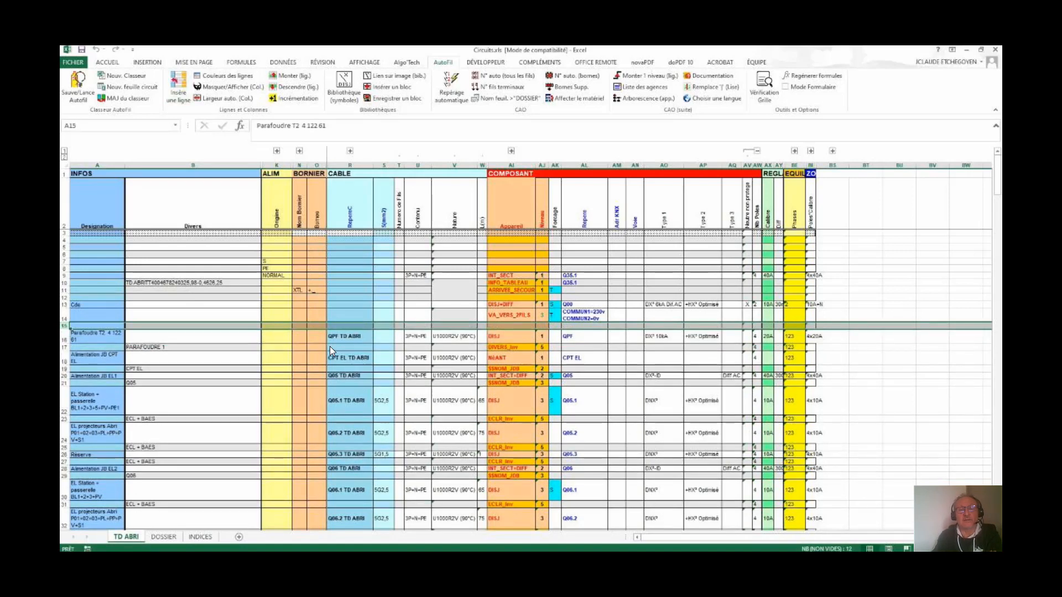
- Clear the cable data of the Parafoudre T2 circuit in row 16, from RepereC to Nature
left_click_drag(64, 338, 65, 347)
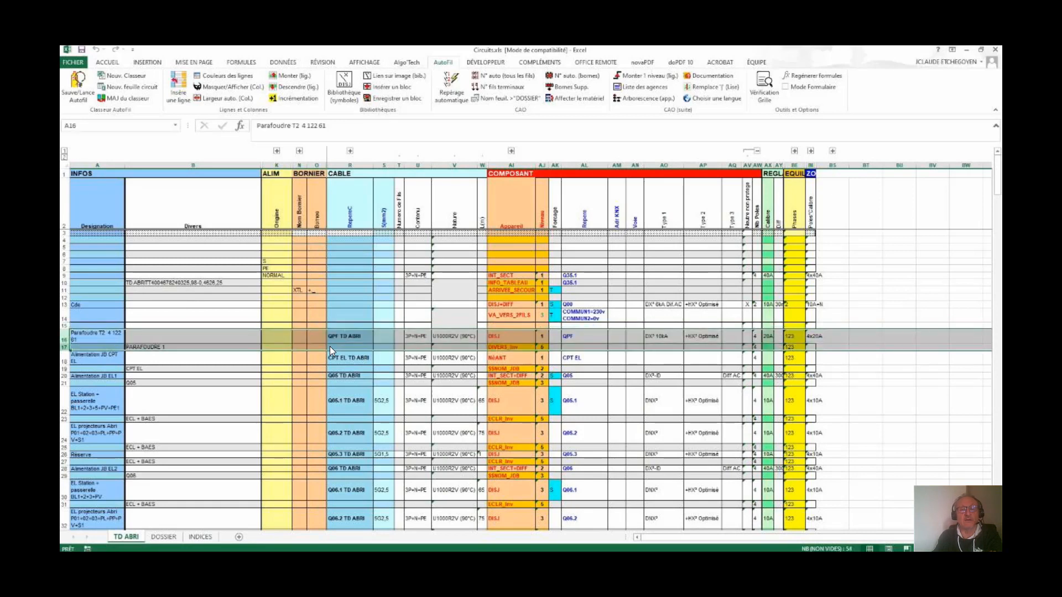
left_click_drag(348, 337, 453, 336)
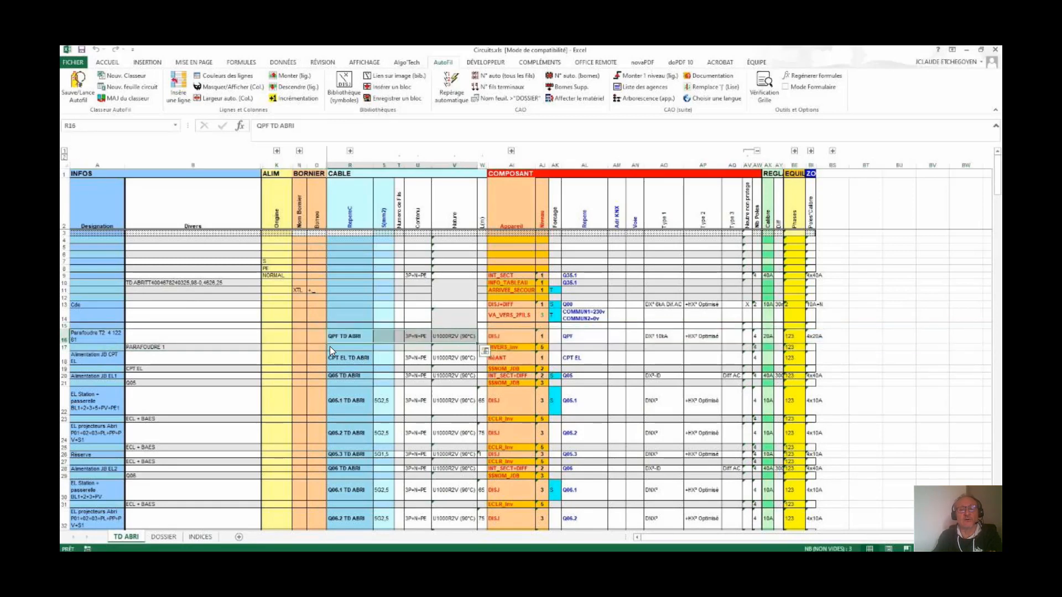
key("Delete")
- Replace the DIVERS_Inv symbol in row 17 with the library's PARAFOUDRE symbol and set its vertical level to 3
left_click(511, 347)
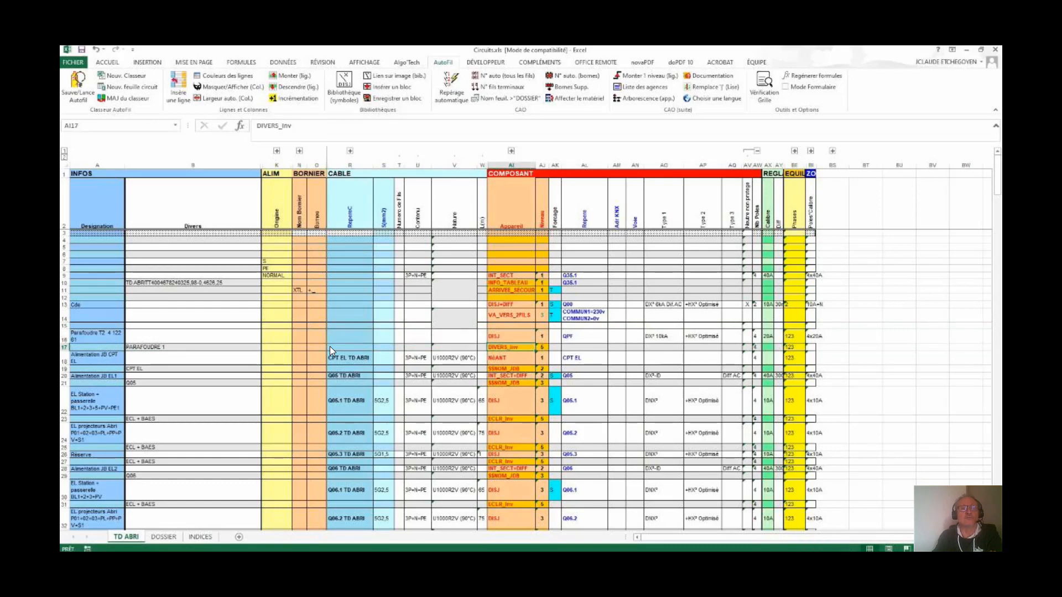
left_click(344, 86)
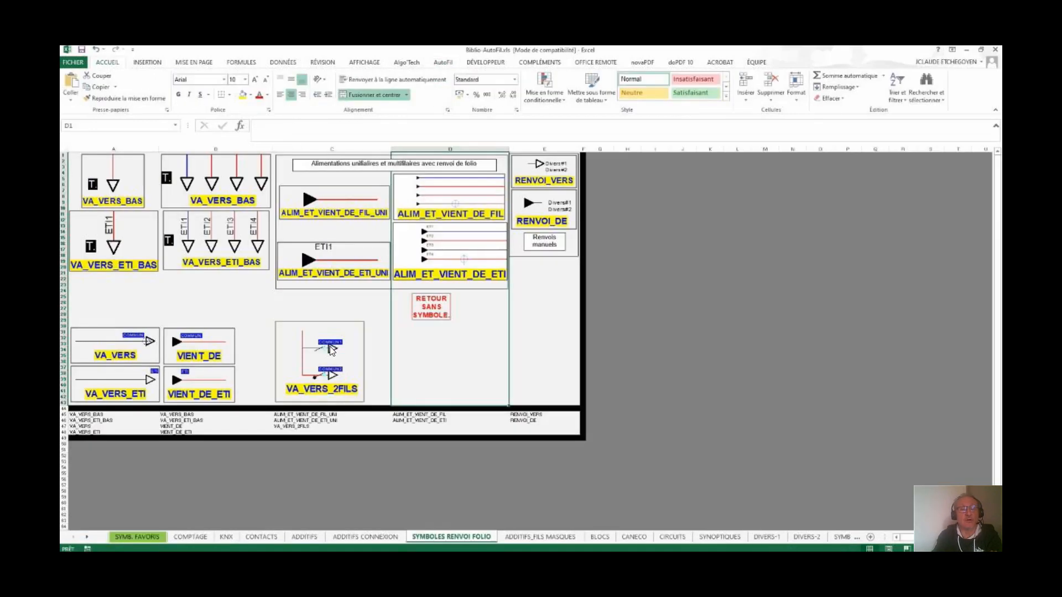
left_click(767, 537)
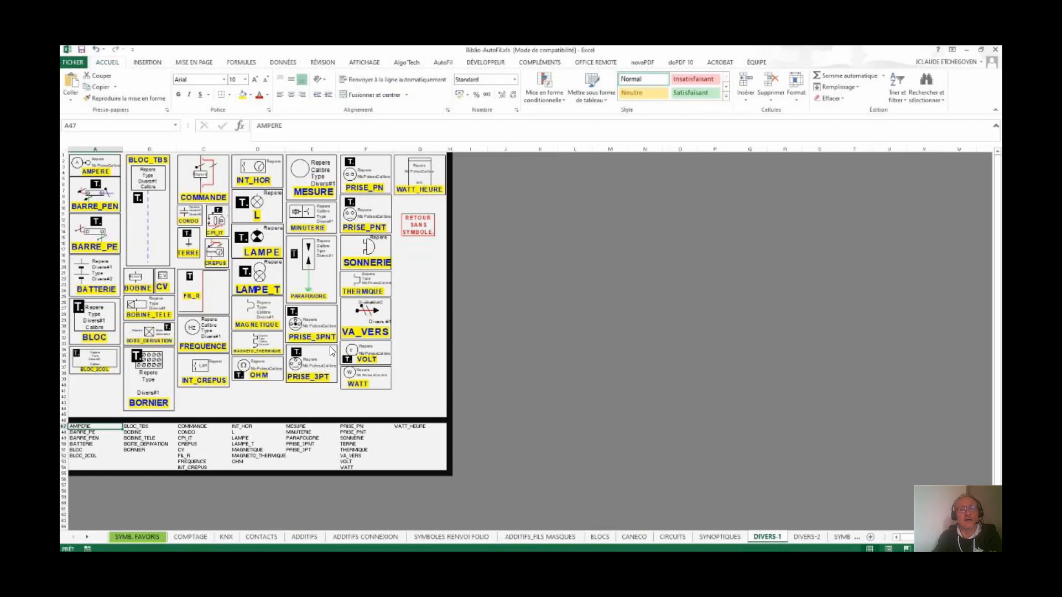
left_click(309, 270)
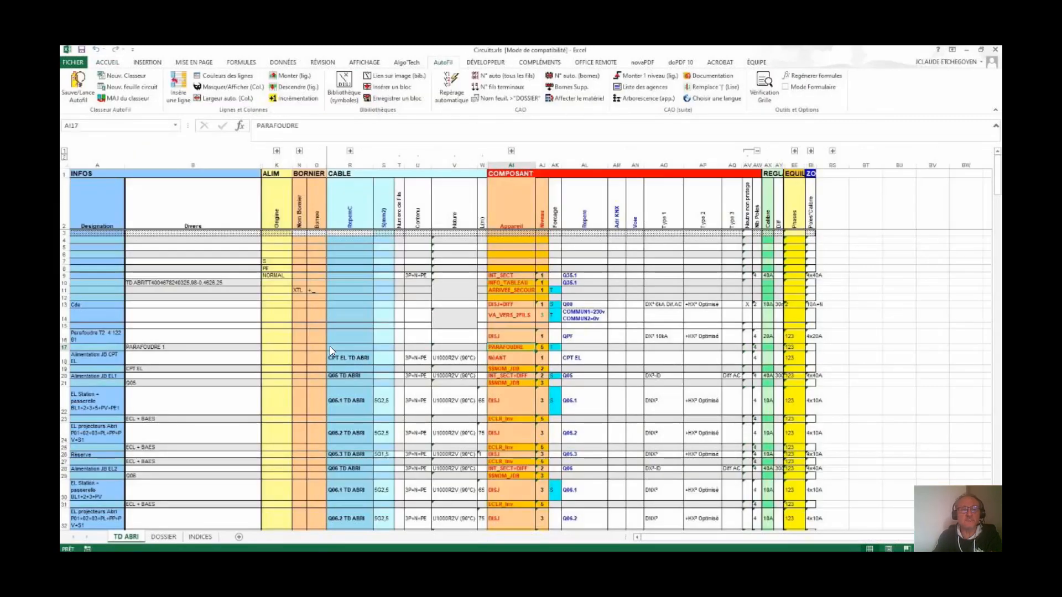
key("Right")
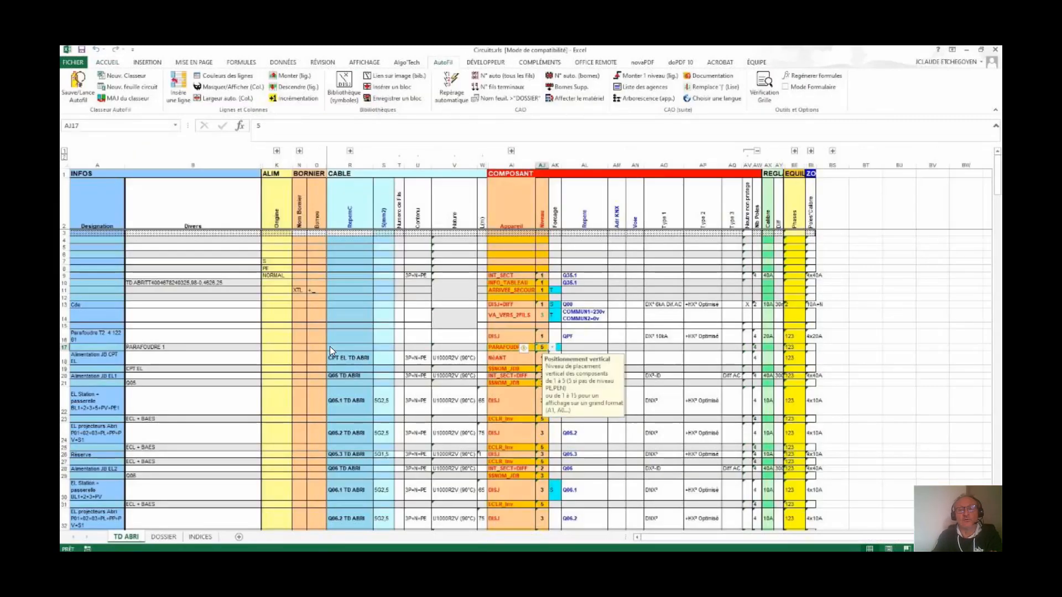
type("3")
key("Return")
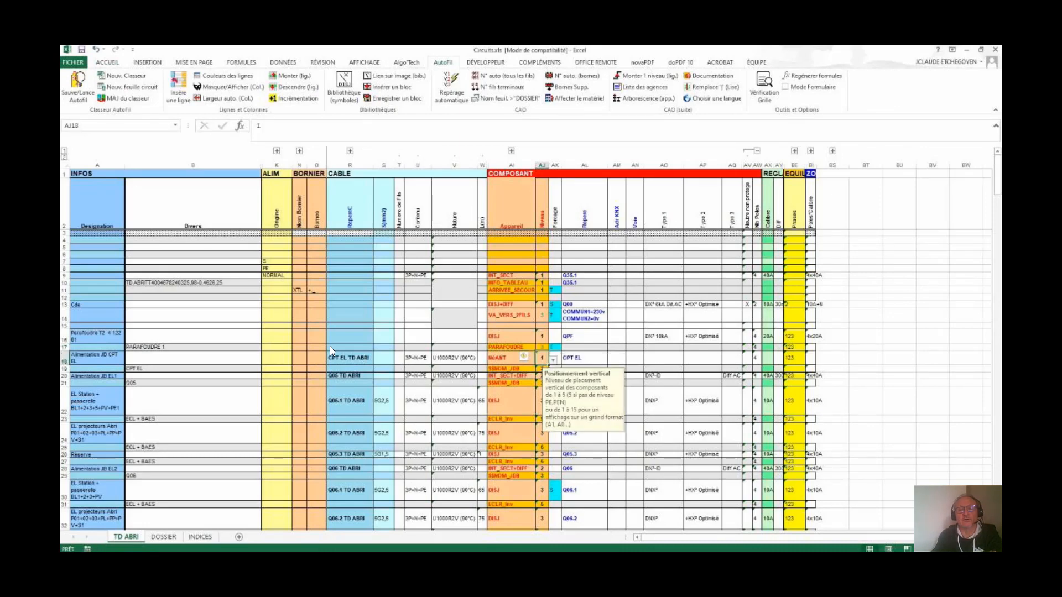
- Clear the cable data of the Alimentation JB CPT EL circuit in row 18, from RepereC to Nature
left_click(64, 360)
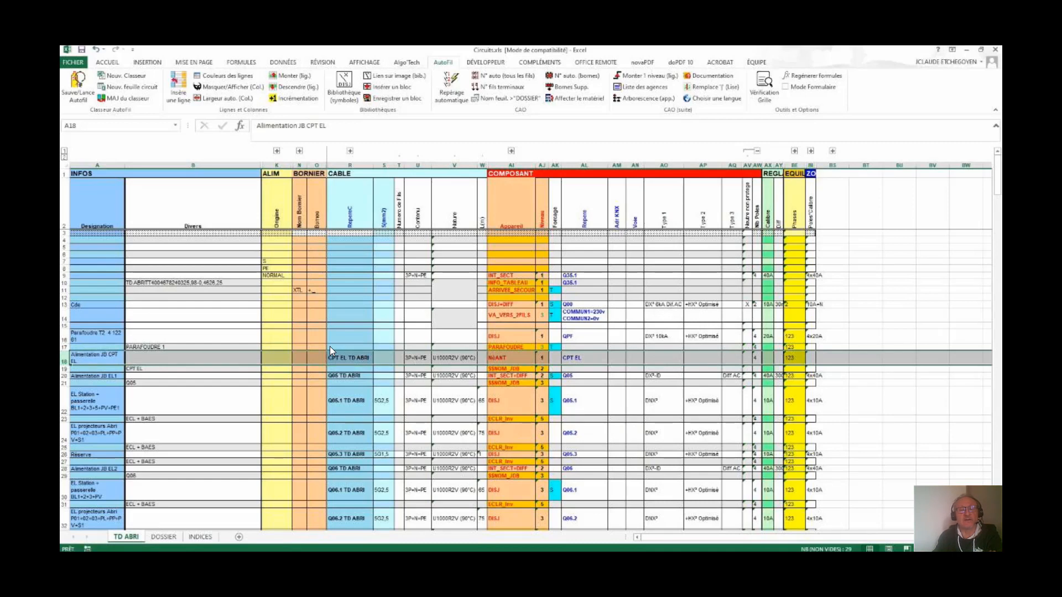
left_click_drag(349, 358, 459, 357)
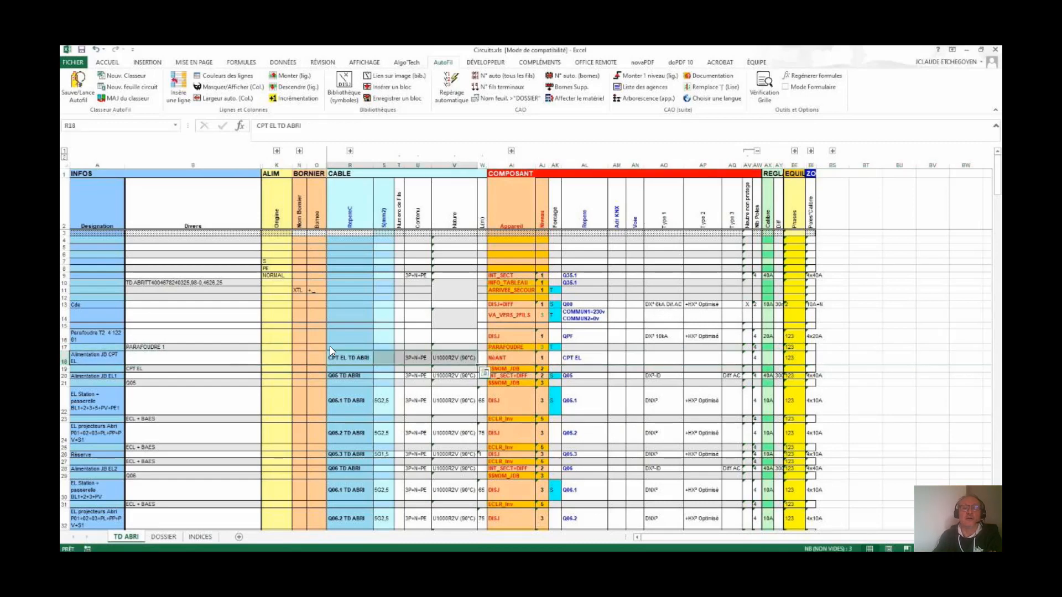
key("Delete")
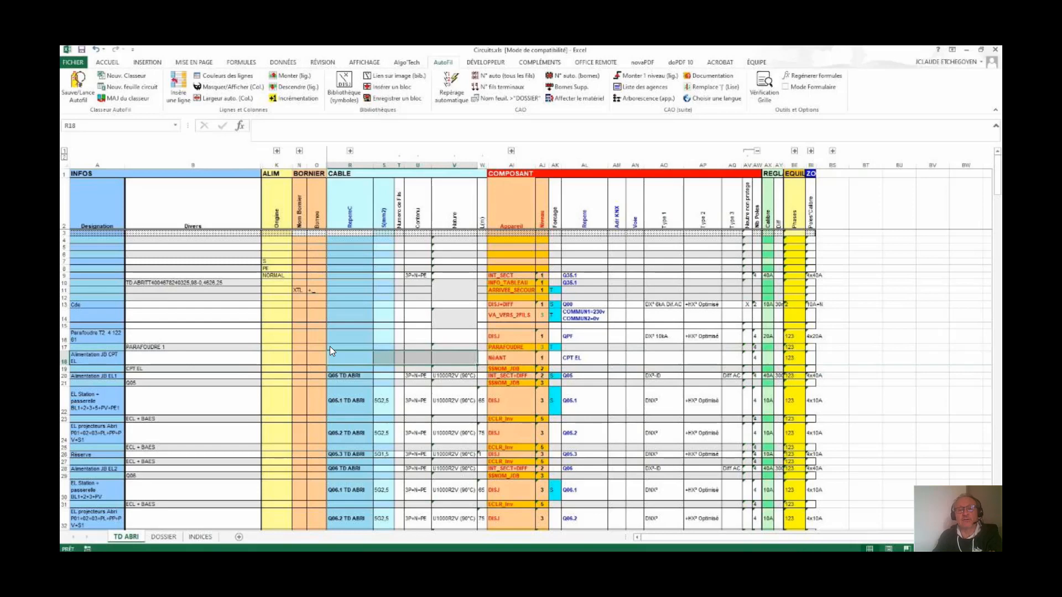
- Replace the NéANT component of the CPT EL circuit in row 18 with the COMPTEUR symbol from the metering library
key("ctrl+Right")
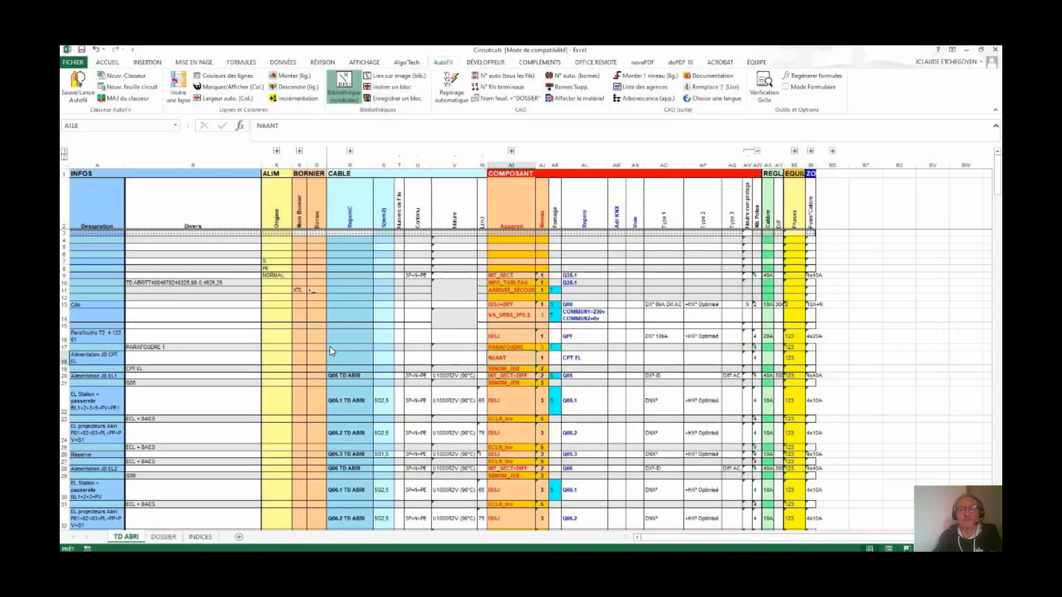
left_click(344, 87)
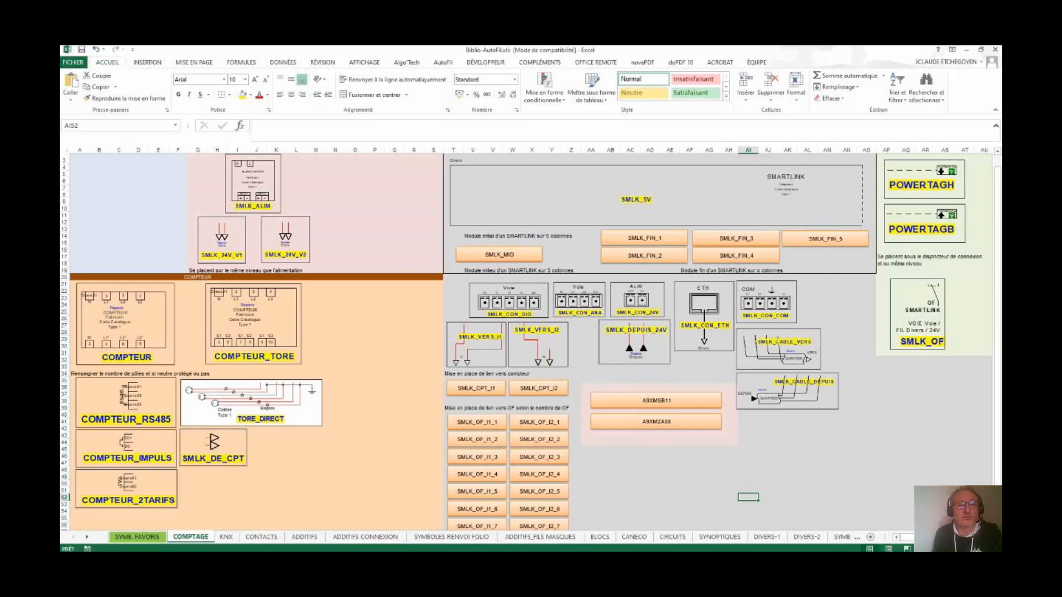
key("alt+Tab")
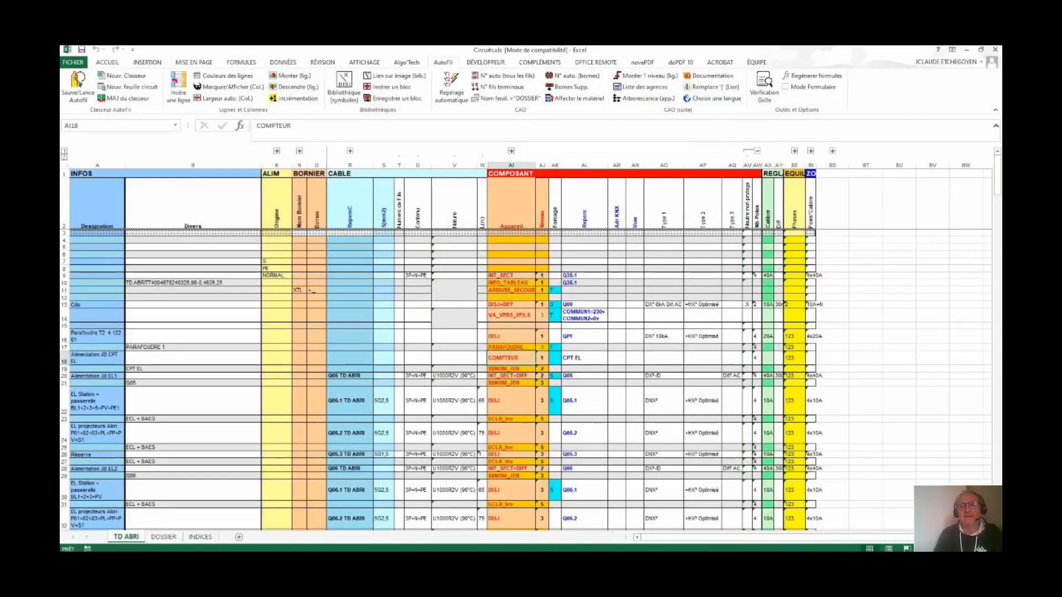
- Consult the Schneider meter instruction sheet, expand the hidden component columns and give the CPT EL meter catalogue code A9MEM3110 and manufacturer SCHNEIDER
key("alt+Tab")
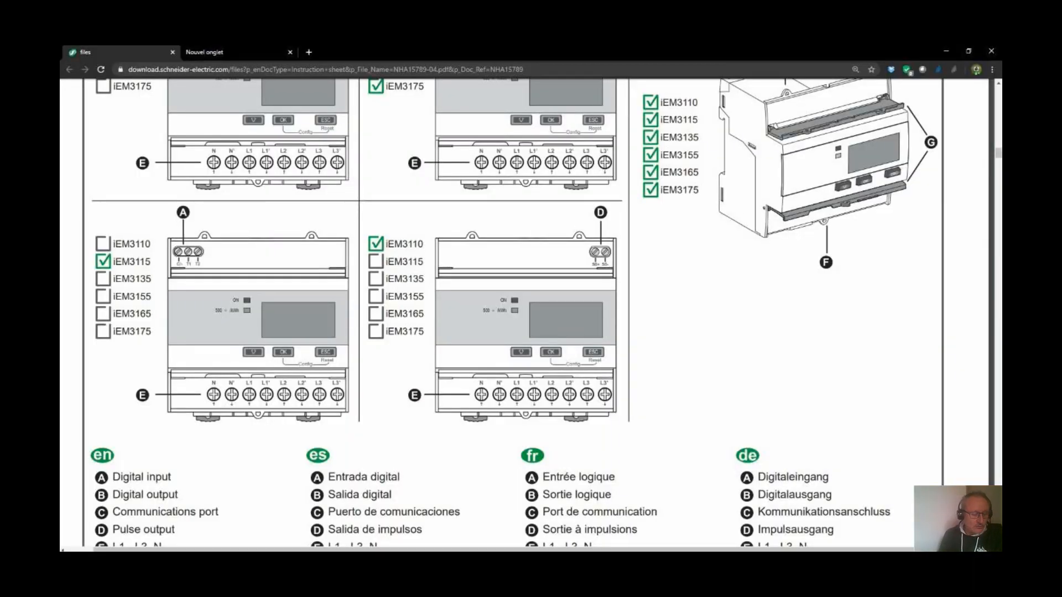
key("alt+Tab")
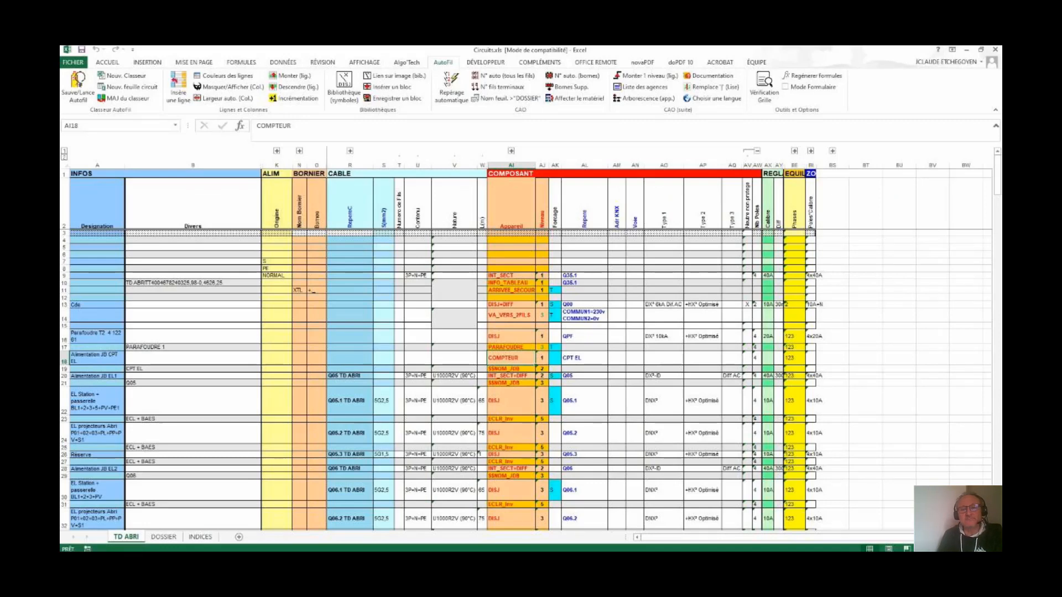
left_click(757, 151)
left_click(747, 151)
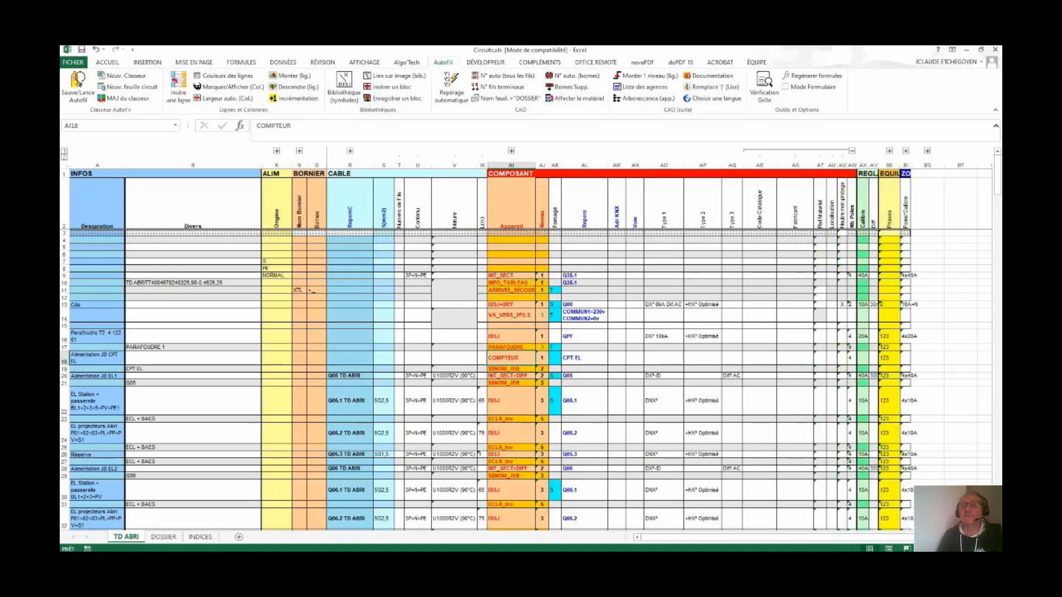
left_click(759, 358)
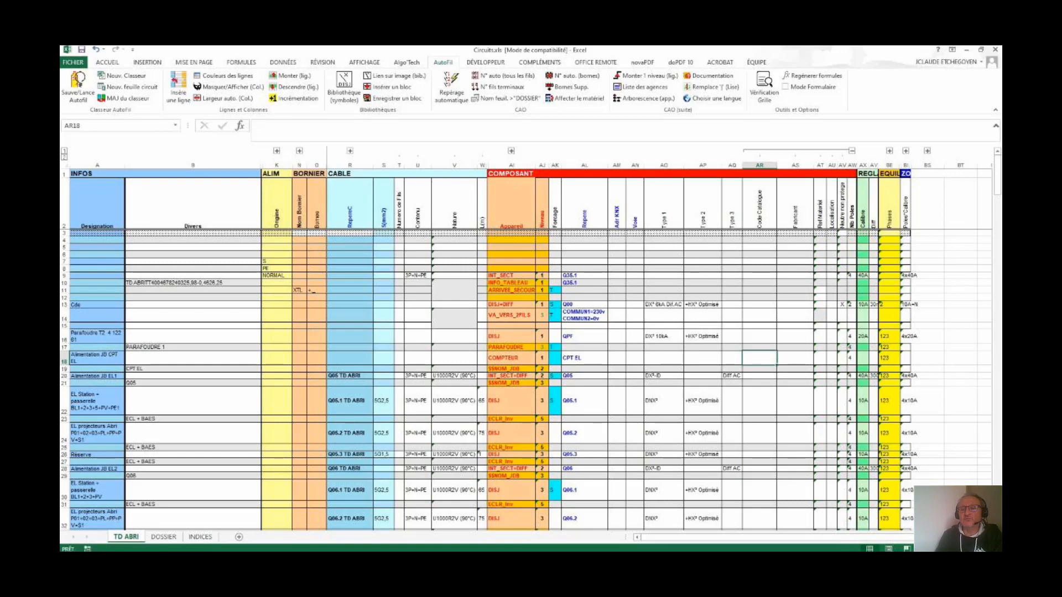
type("A9")
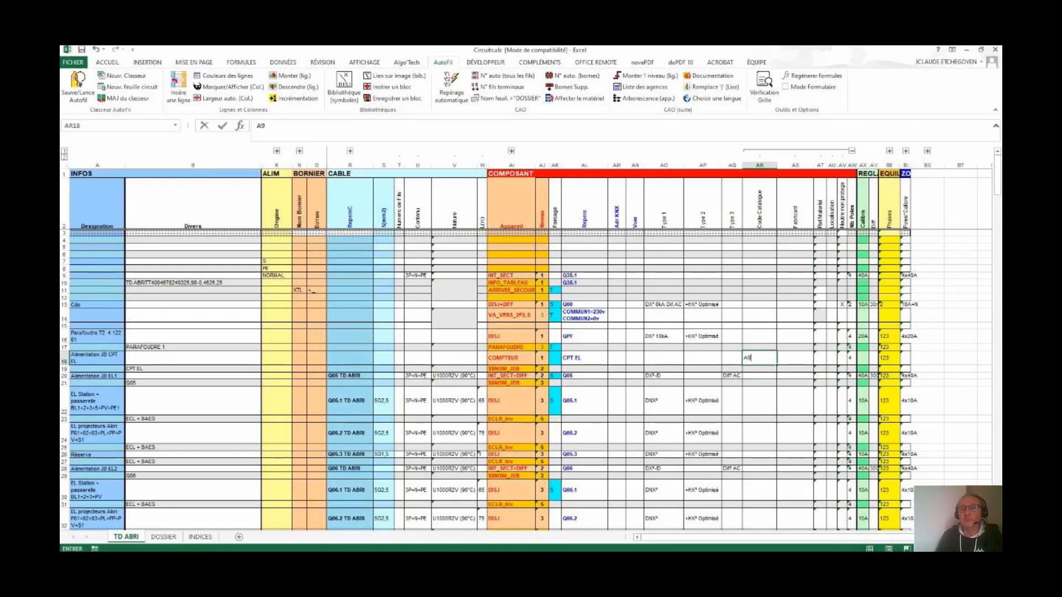
type("MEM3110")
key("Tab")
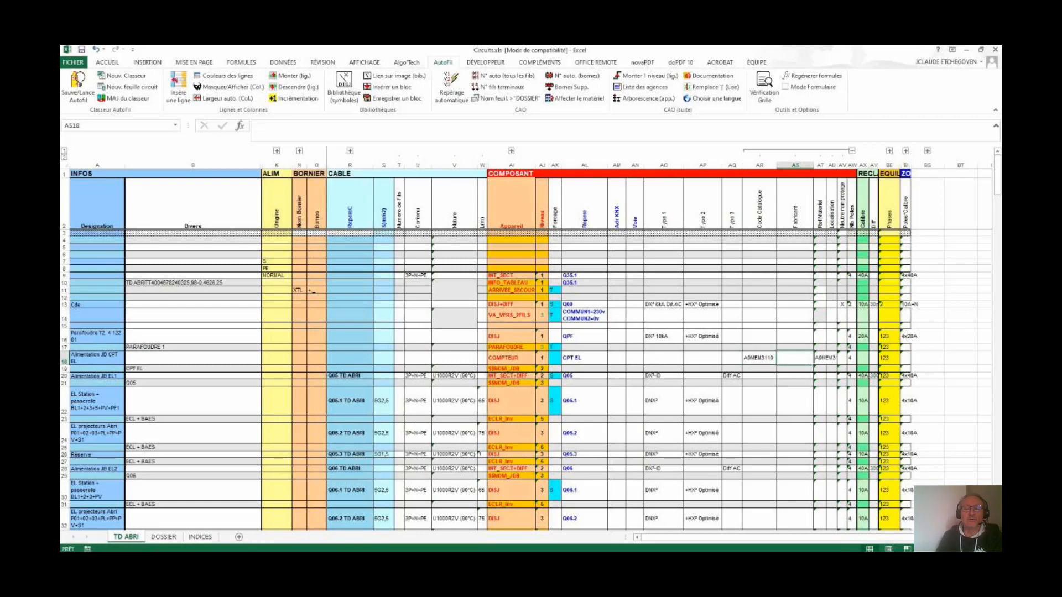
type("SCHN")
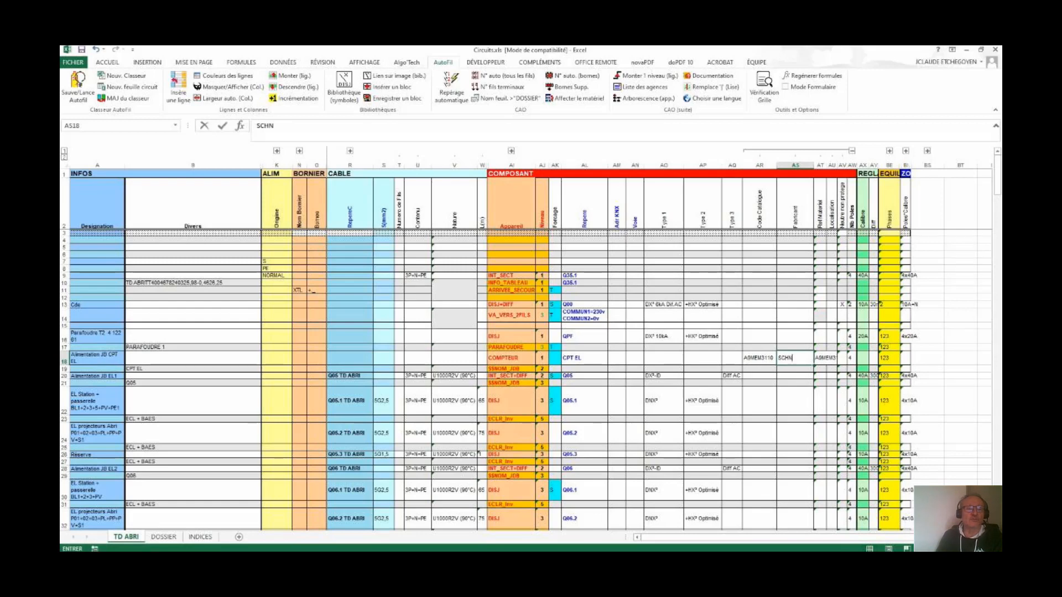
type("EIDER")
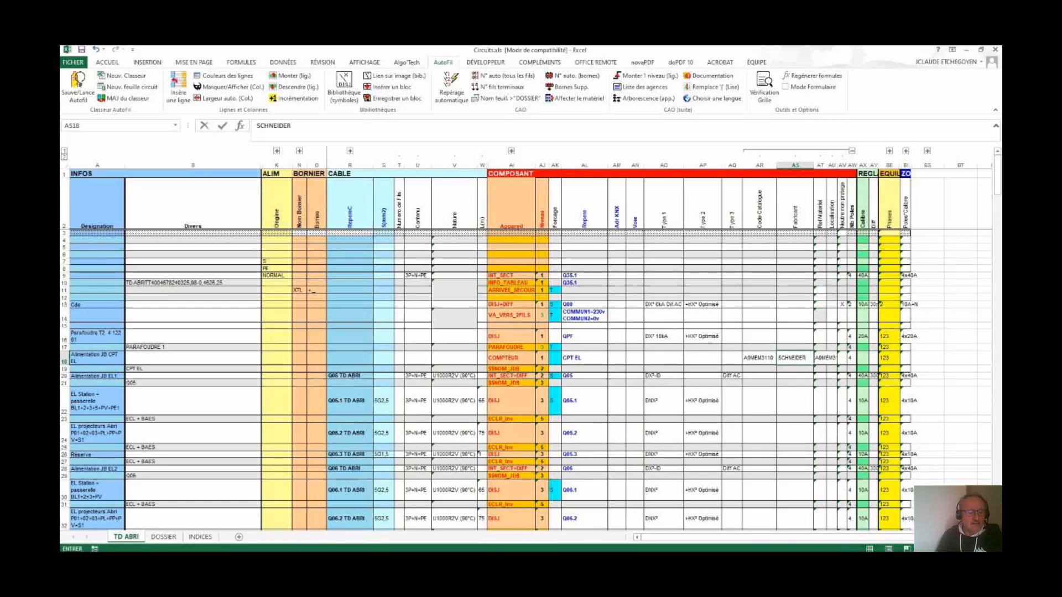
key("Return")
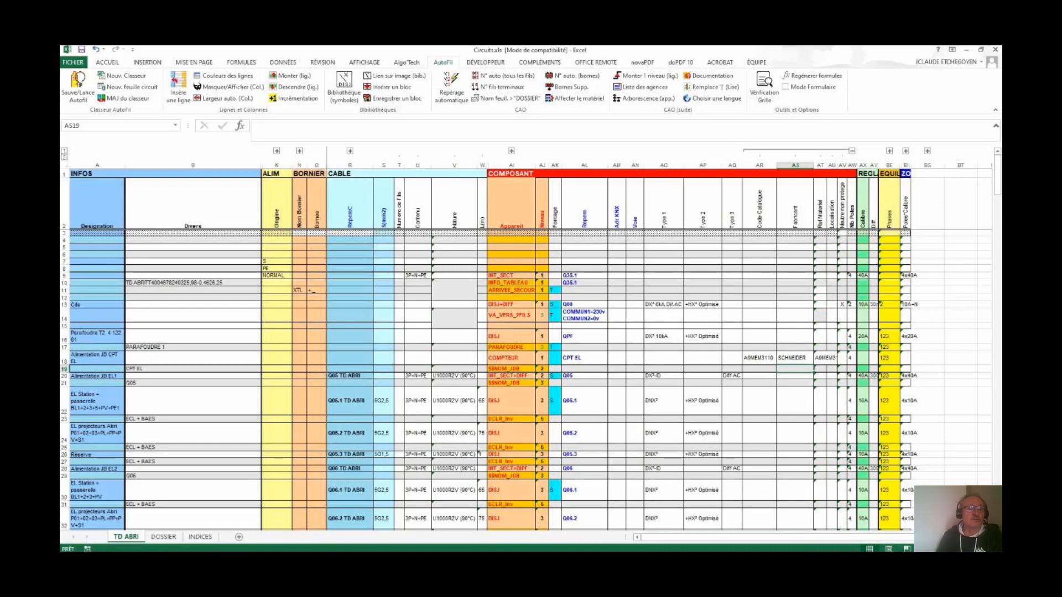
- Enter the terminal numbers 1 to 8 on separate lines in the Divers cell of the COMPTEUR row 18
left_click(193, 358)
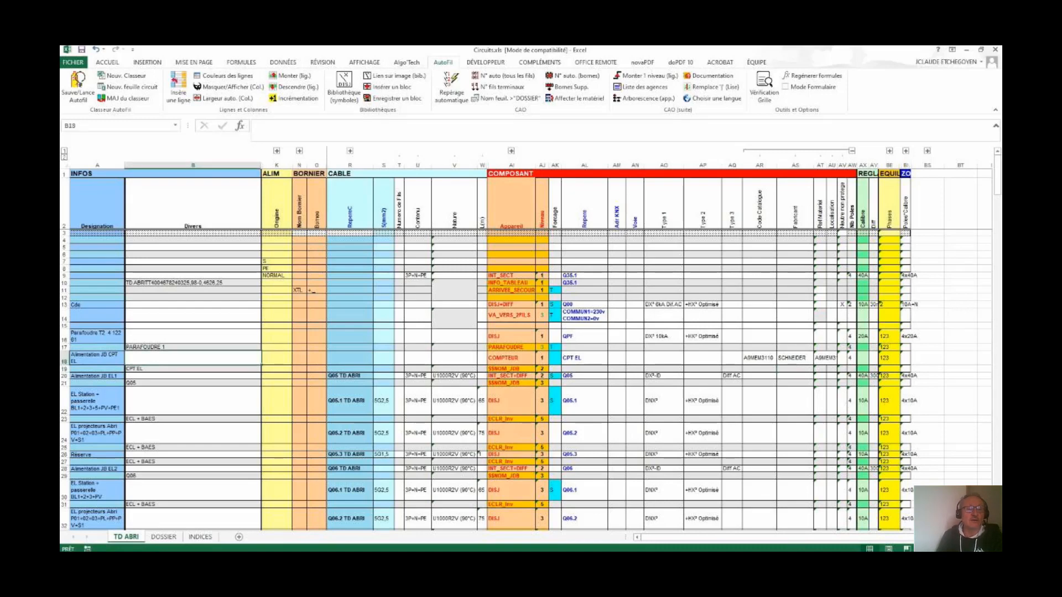
type("1")
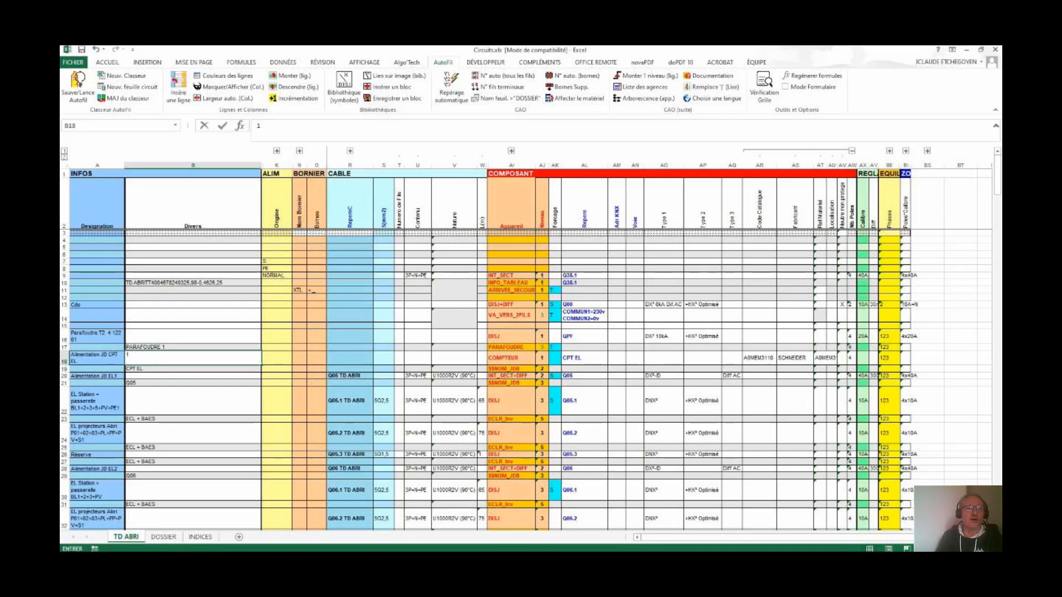
key("alt+Return")
type("2")
key("alt+Return")
type("3")
key("alt+Return")
type("4")
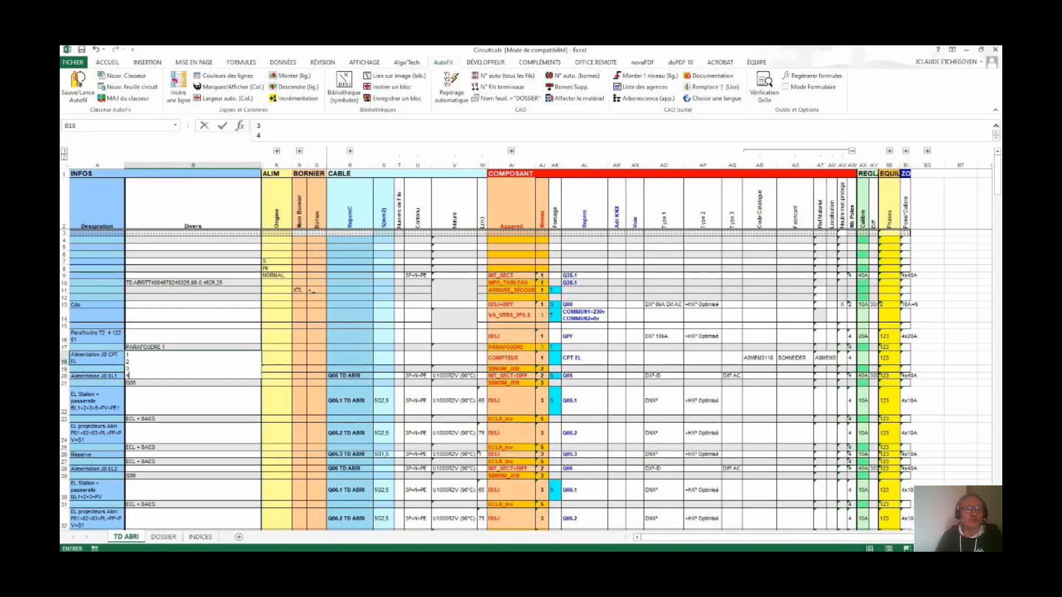
key("alt+Return")
type("5")
key("alt+Return")
type("6")
key("alt+Return")
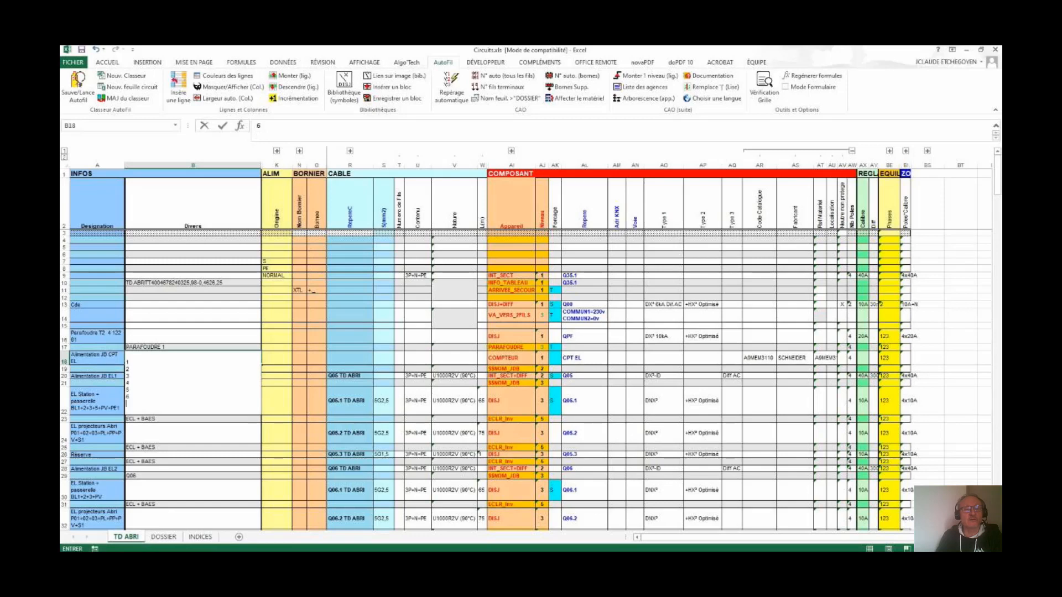
type("7")
key("alt+Return")
type("8")
key("ctrl+Return")
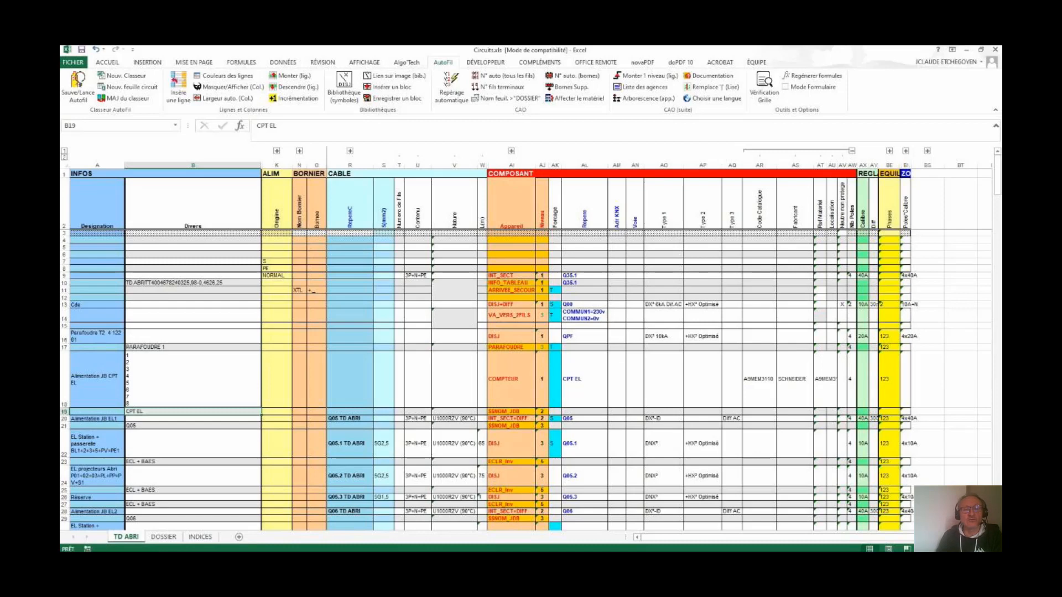
- Insert three blank AutoFil rows directly below the CPT EL COMPTEUR row
left_click(511, 411)
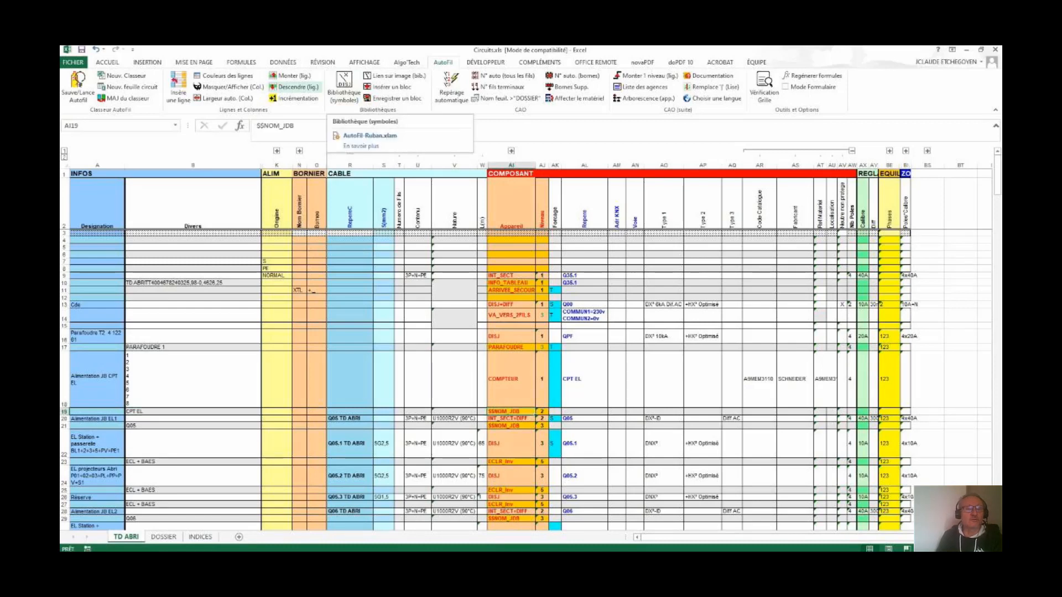
left_click(178, 89)
left_click(178, 88)
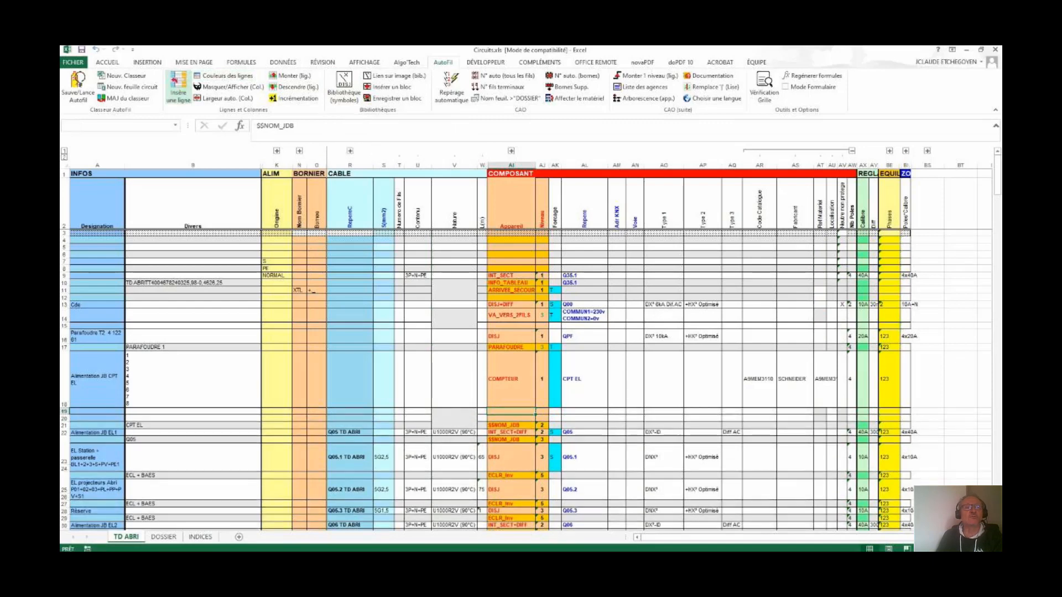
left_click(178, 88)
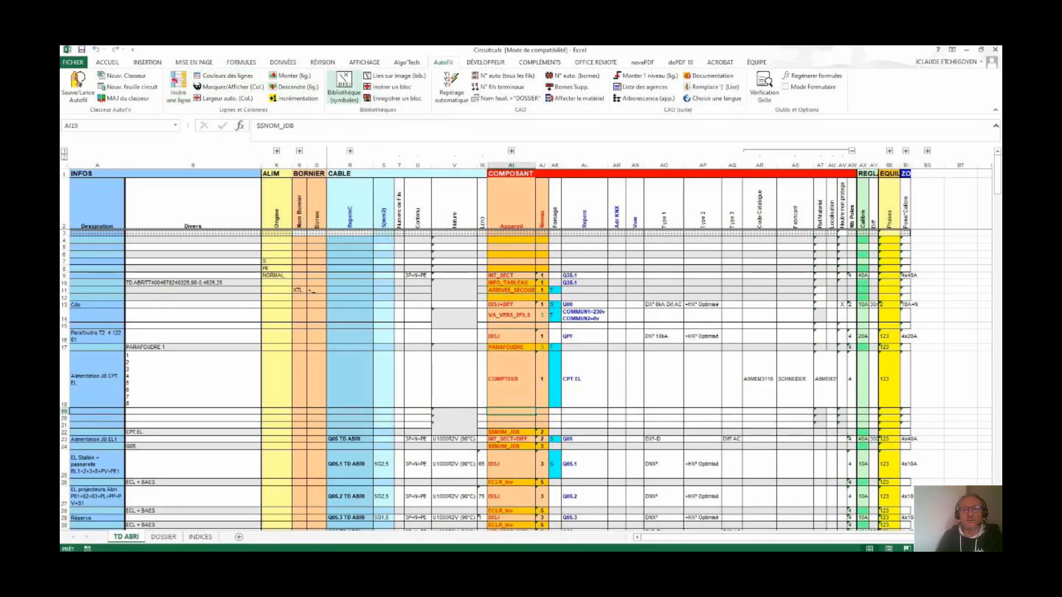
- Add the COMPTEUR_IMPULS symbol below the CPT EL meter in row 19 and enter S0+ and S0- on separate lines in its Divers cell
left_click(344, 88)
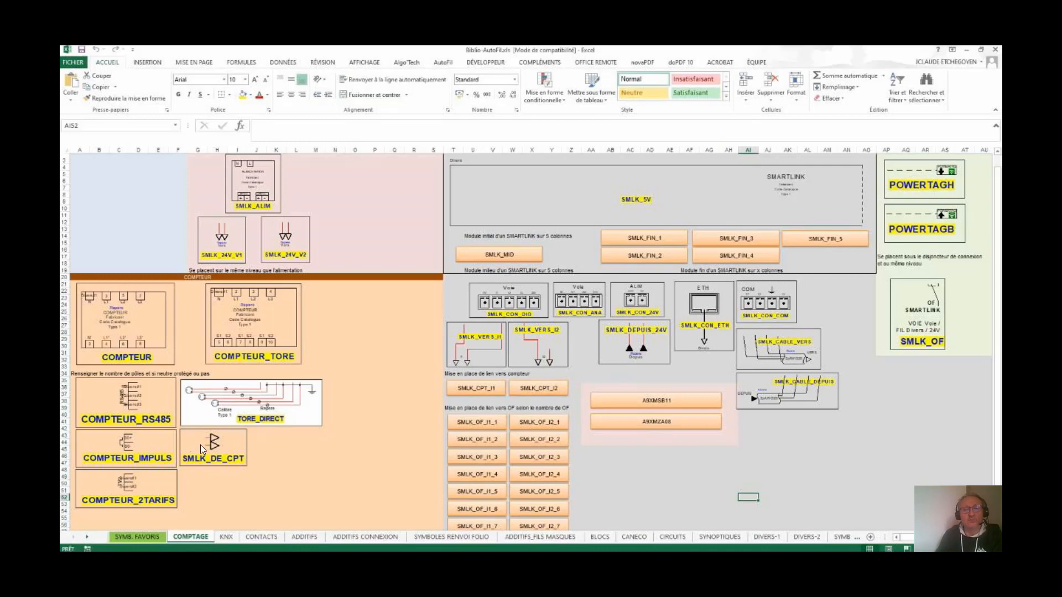
key("alt+Tab")
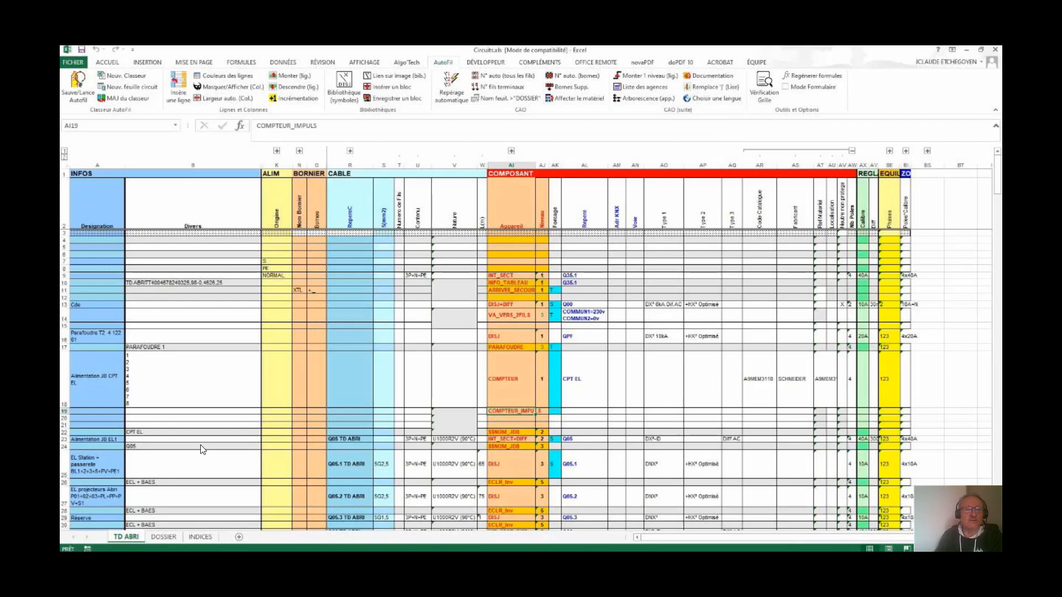
key("Home")
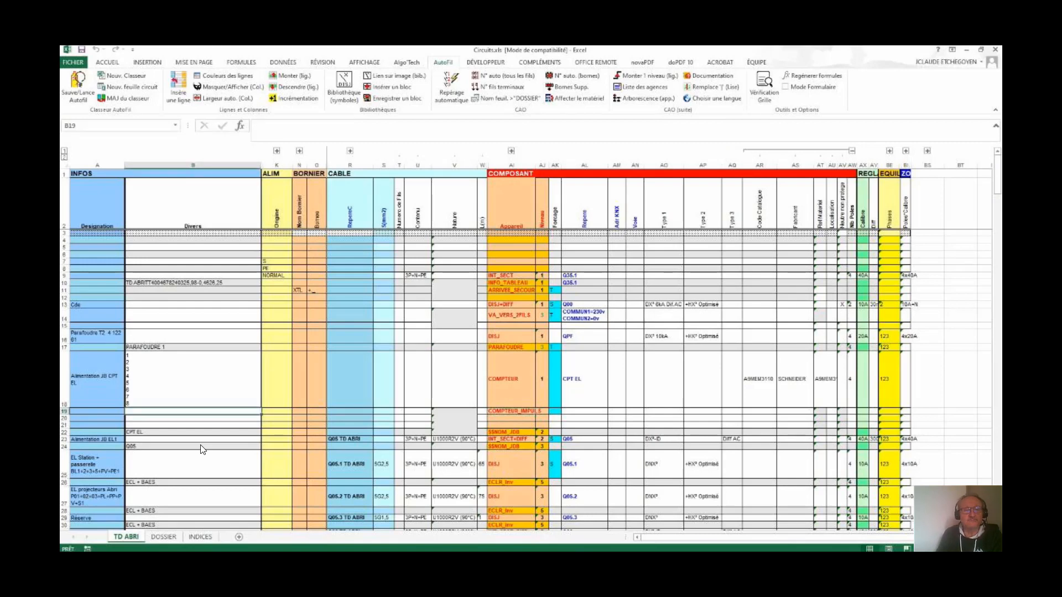
type("S0+")
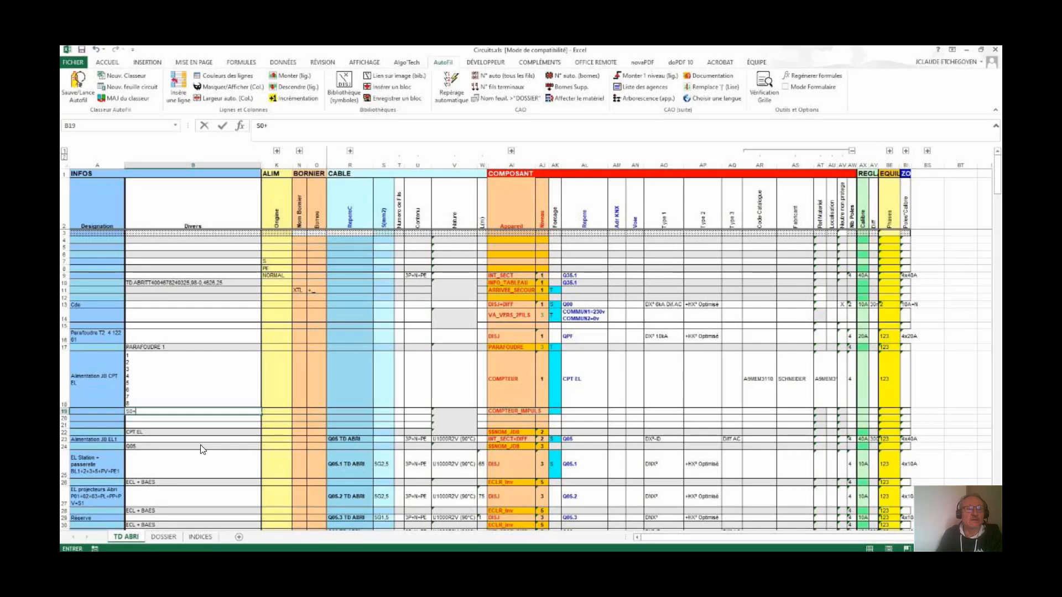
key("alt+Return")
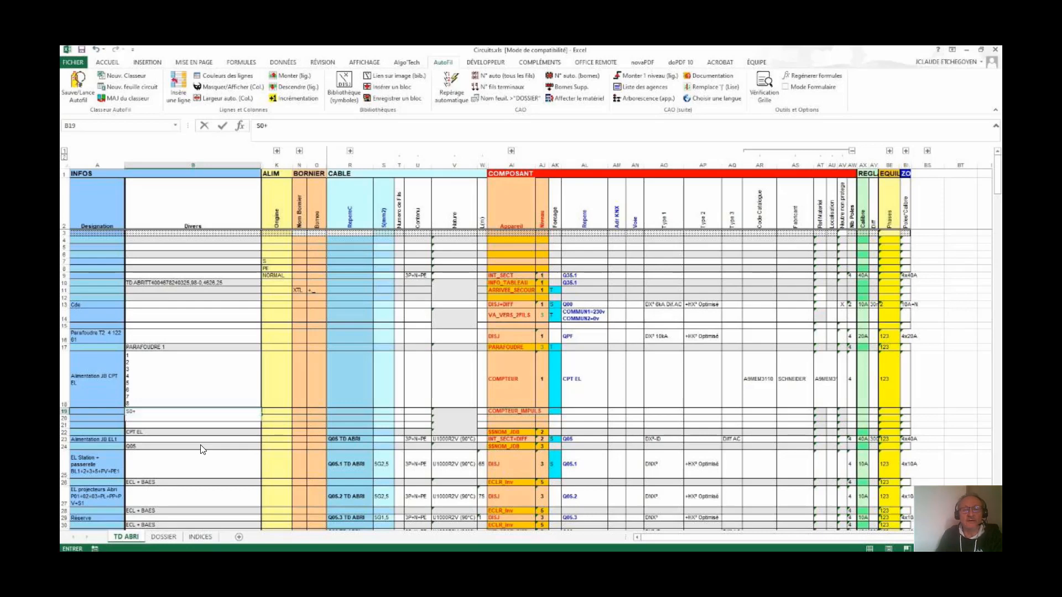
type("S0-")
key("Return")
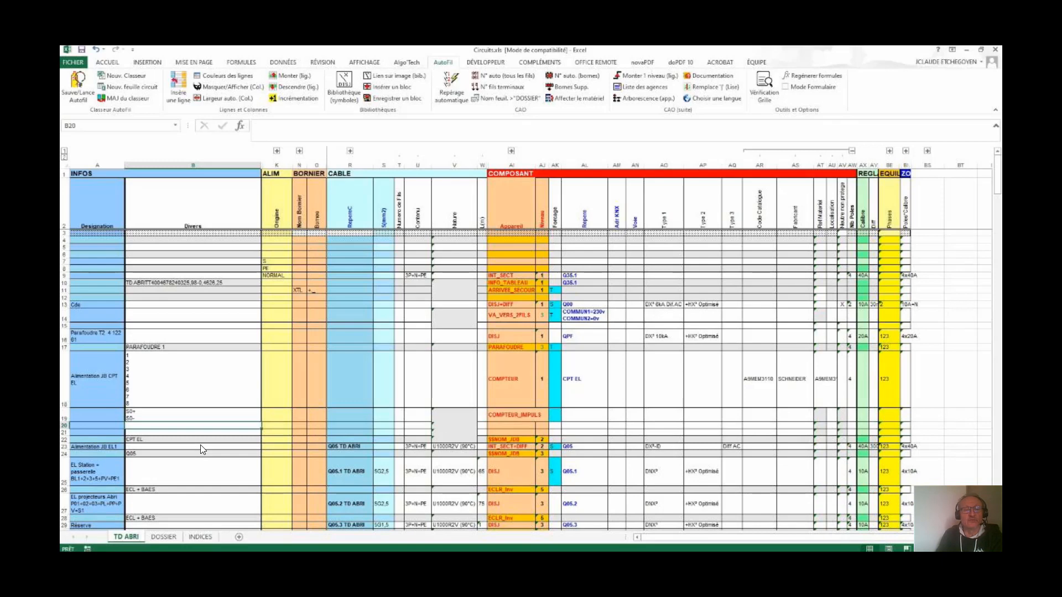
- Add the SMLK_DE_CPT symbol from the metering library in row 20 and a FIL component at level 2 in row 21
left_click(511, 425)
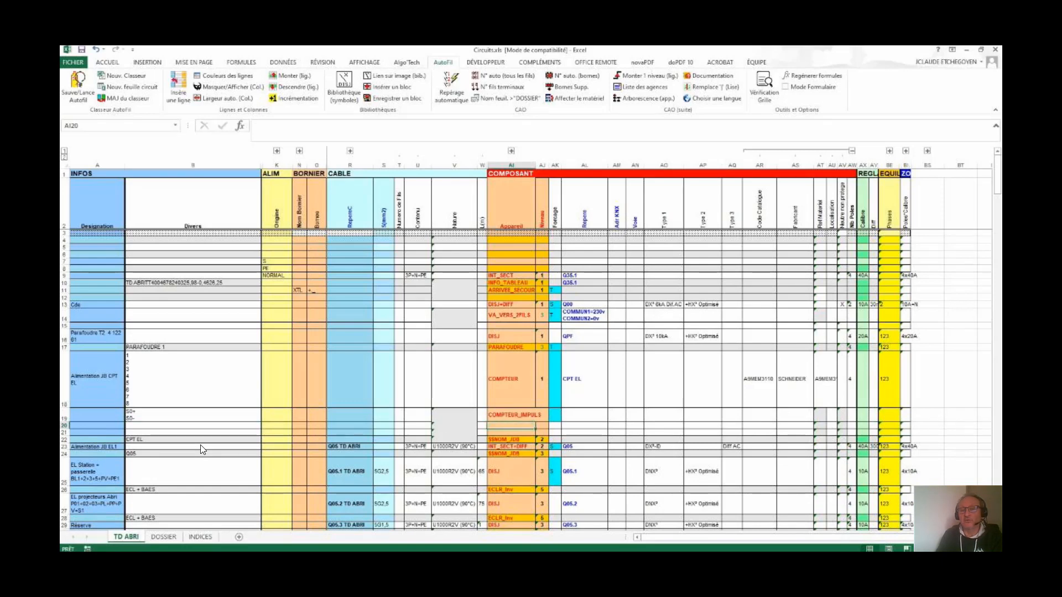
left_click(344, 88)
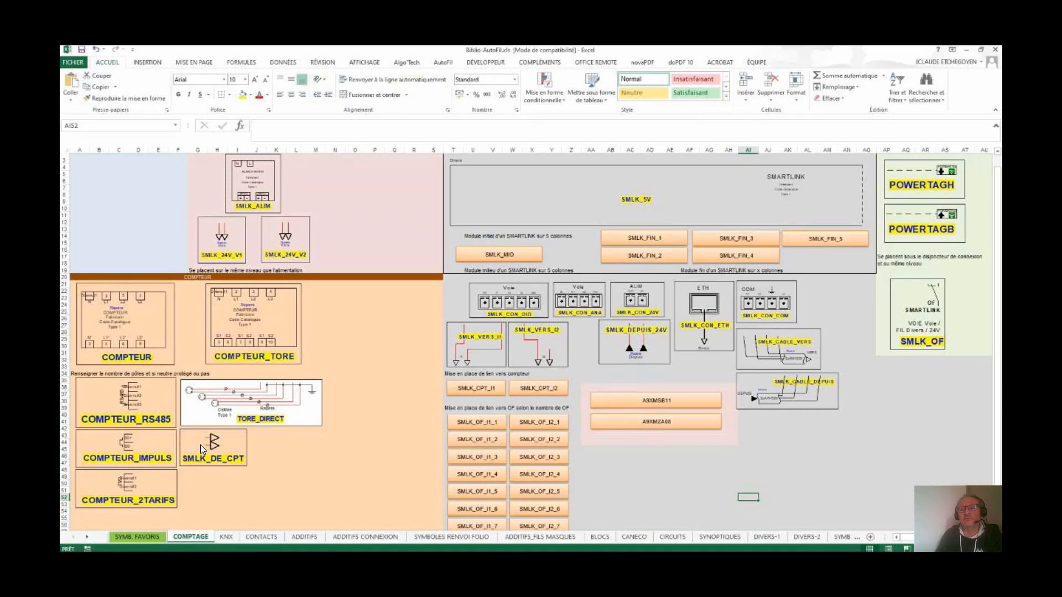
left_click(200, 445)
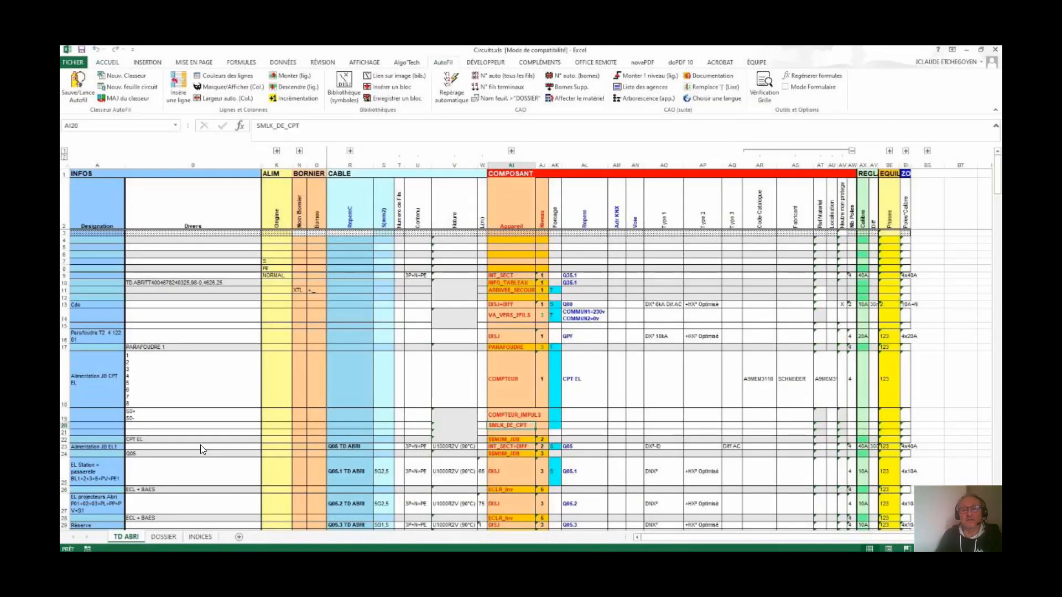
key("Return")
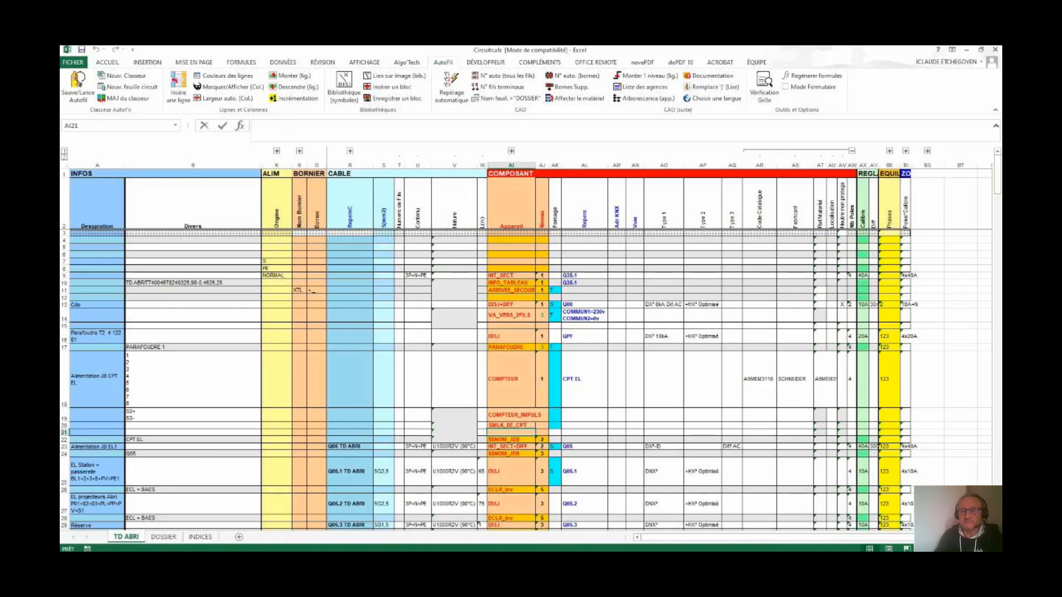
type("FIL")
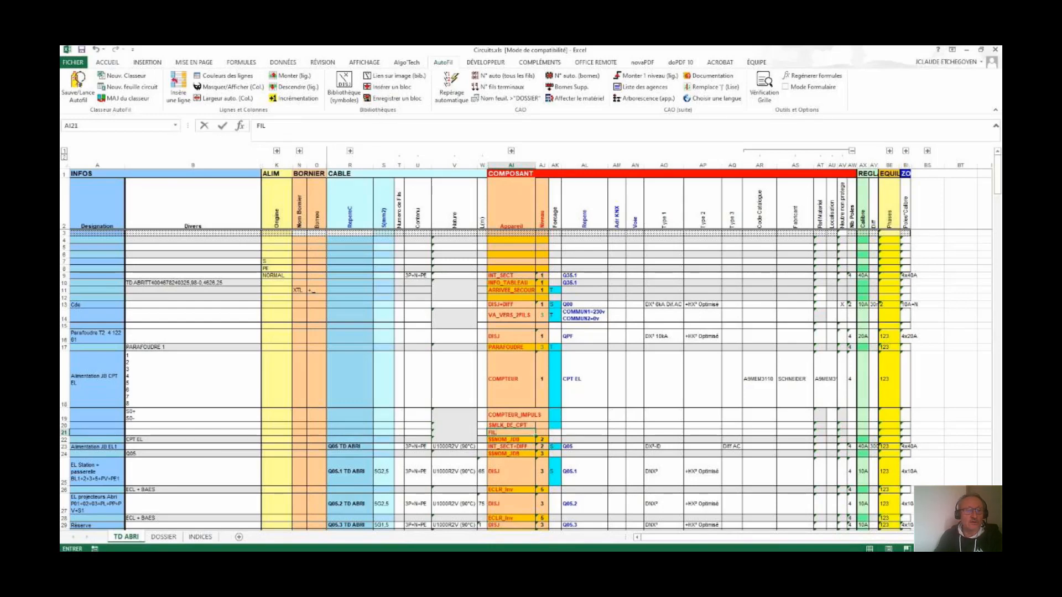
key("Tab")
type("2")
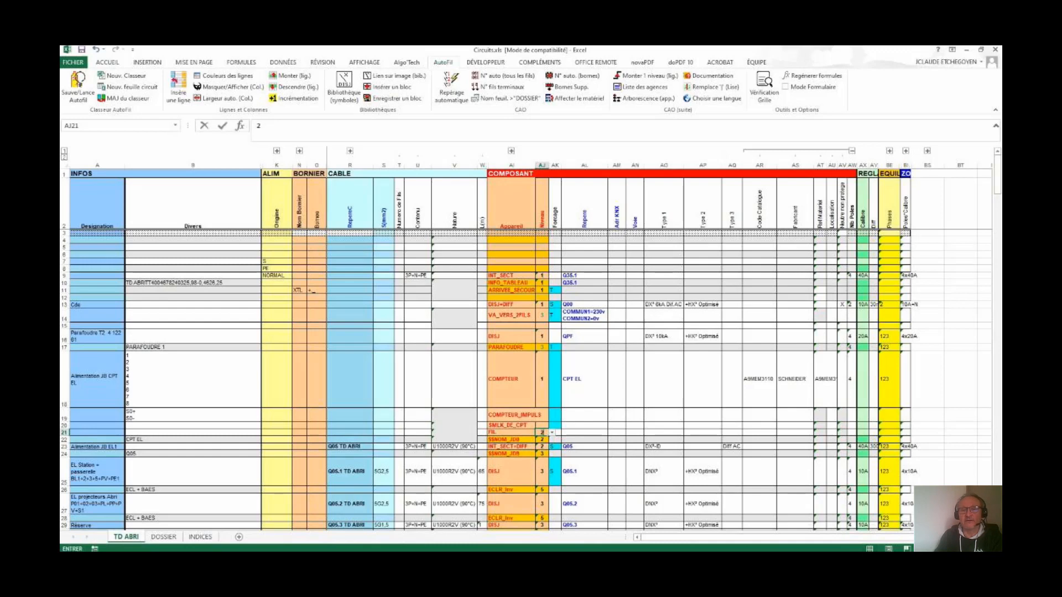
- Enter R in the Forçage cell of the Q05 circuit and insert a blank AutoFil row directly above that circuit
key("Down")
key("Right")
key("Down")
type("R")
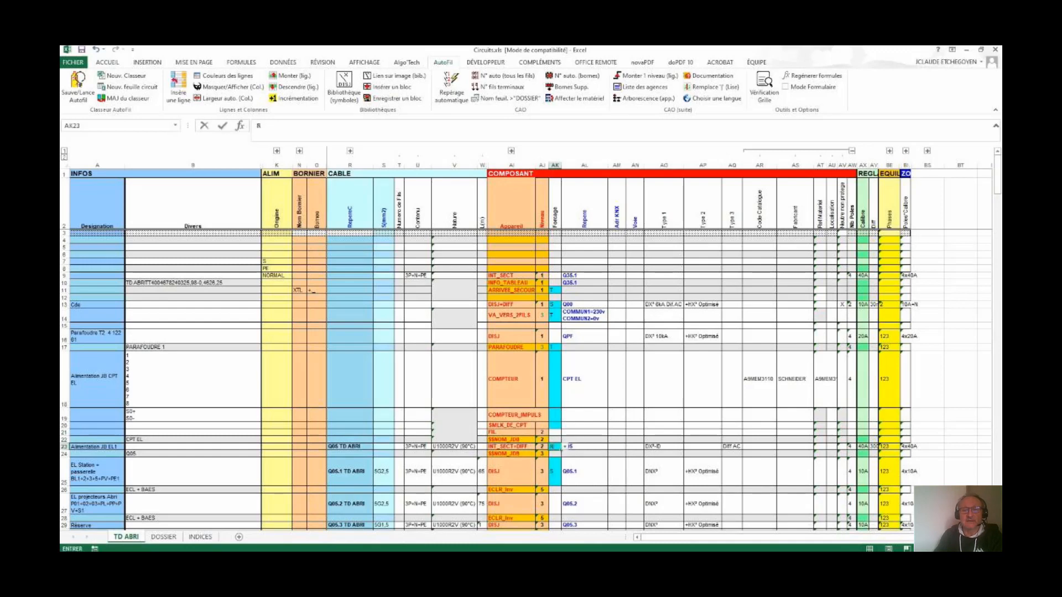
key("Return")
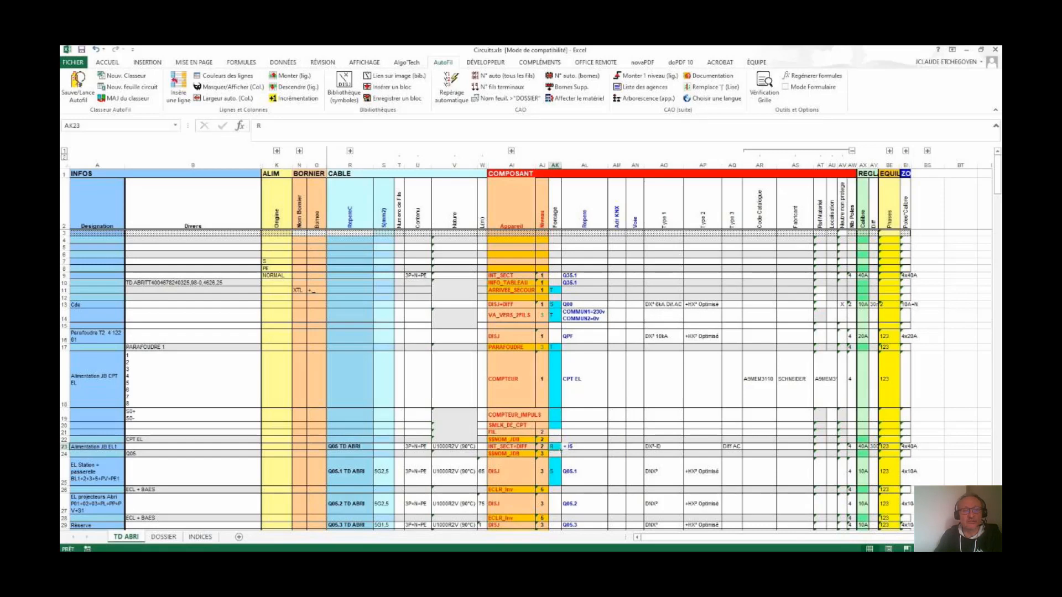
left_click(178, 89)
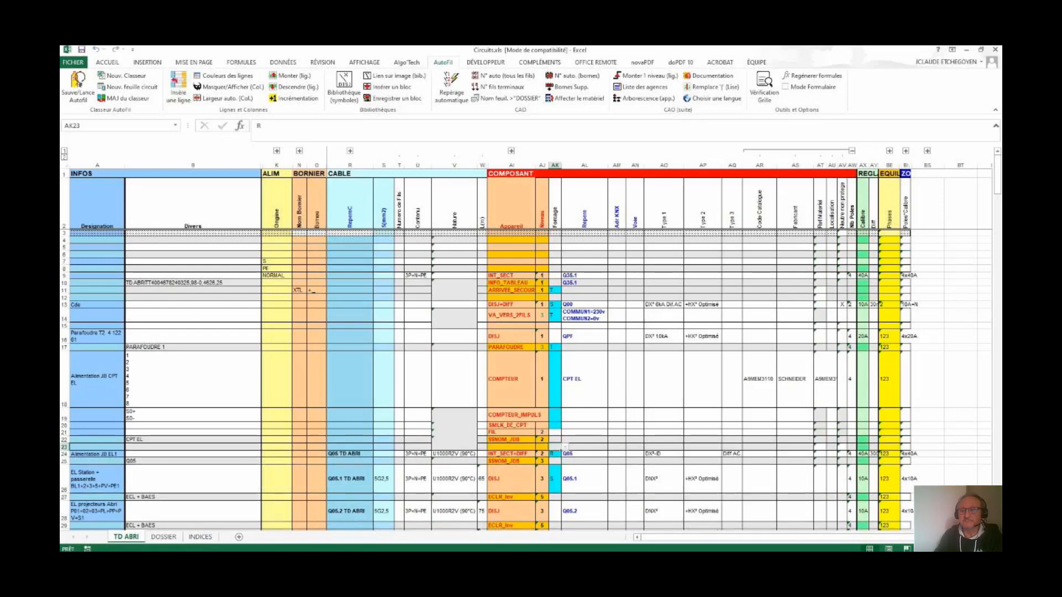
- Switch to Pack'Elec to examine the CPT PC circuit on folio F_003, and return to the Circuits.xls workbook
key("alt+Tab")
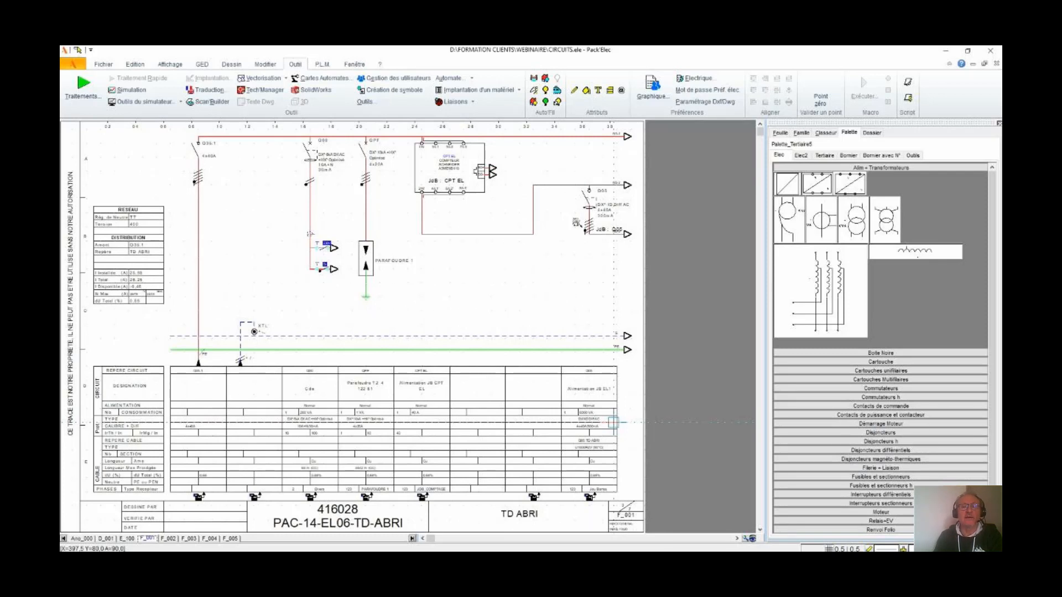
left_click(168, 538)
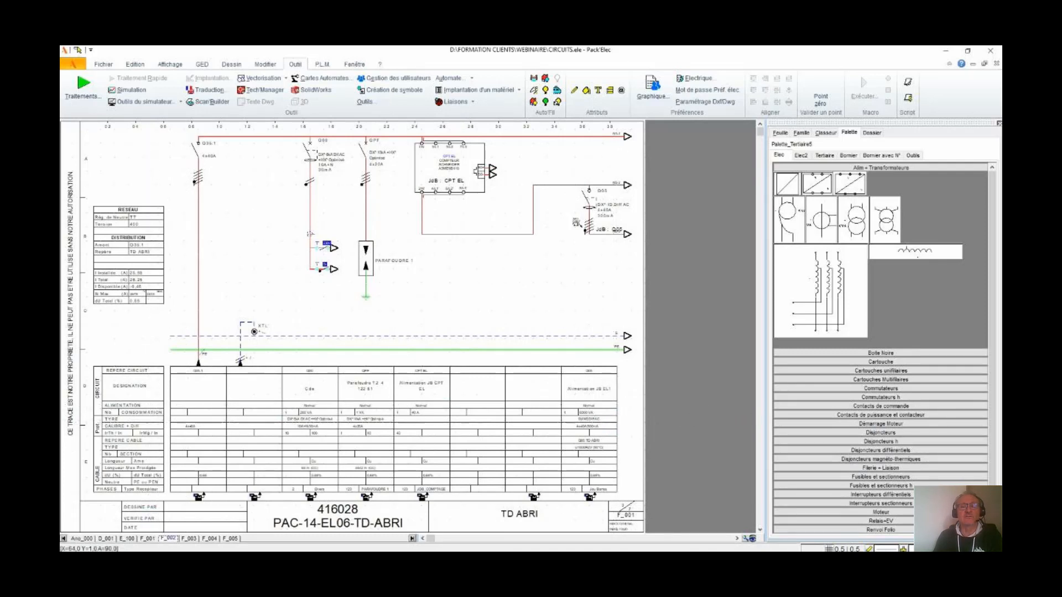
left_click(190, 539)
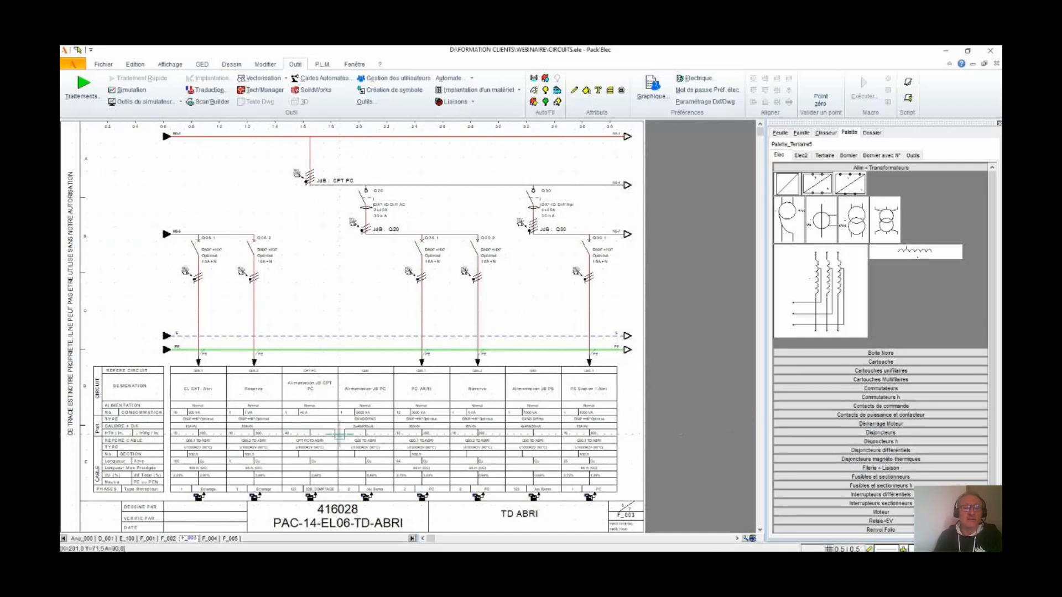
left_click(384, 561)
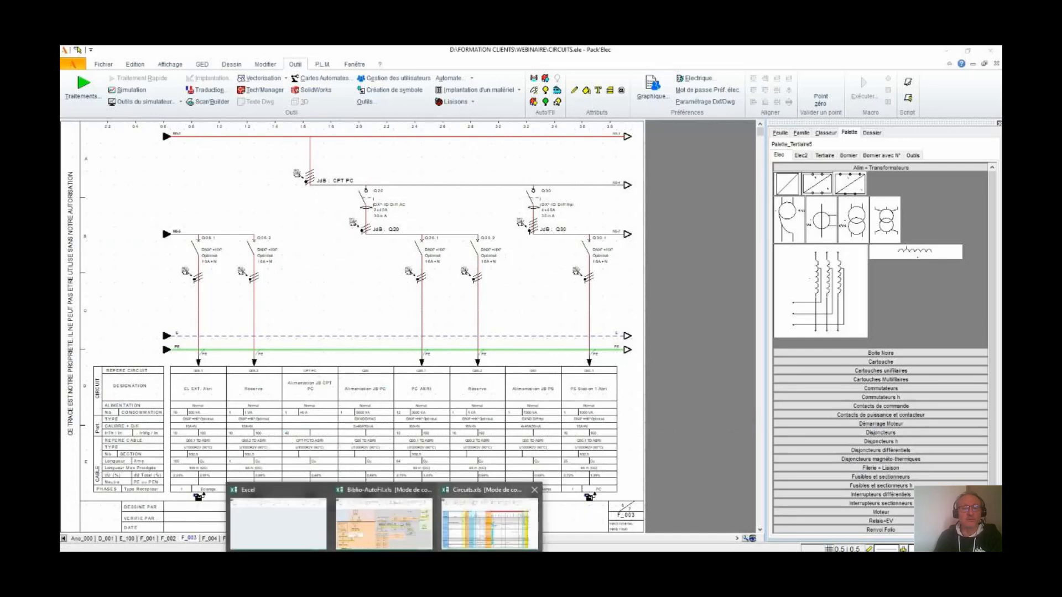
left_click(490, 520)
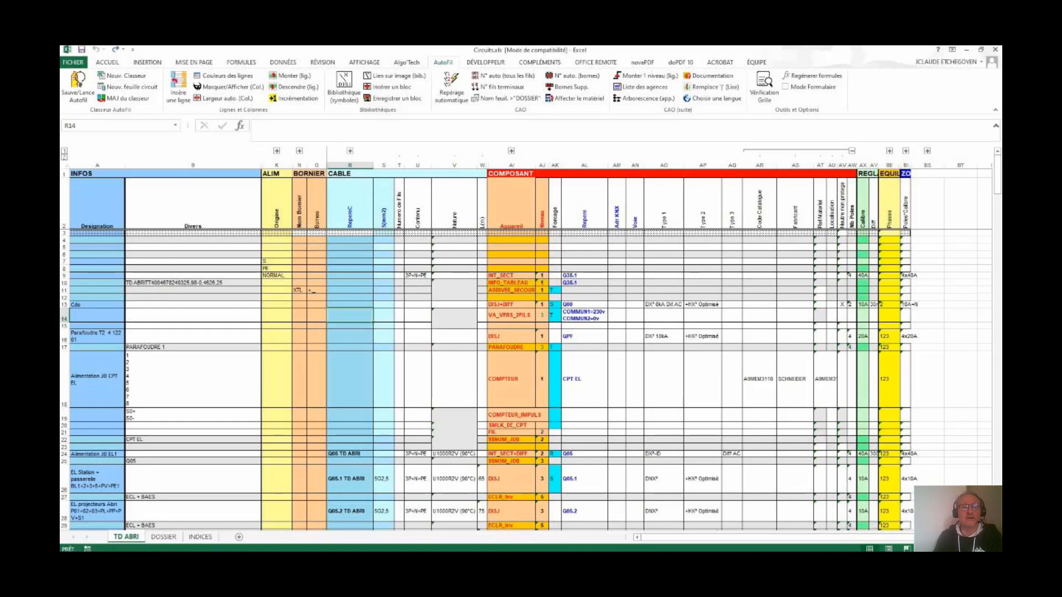
- Copy the CPT EL meter rows 18 to 21 and insert them directly above the NéANT CPT PC row 46
left_click_drag(64, 379, 64, 432)
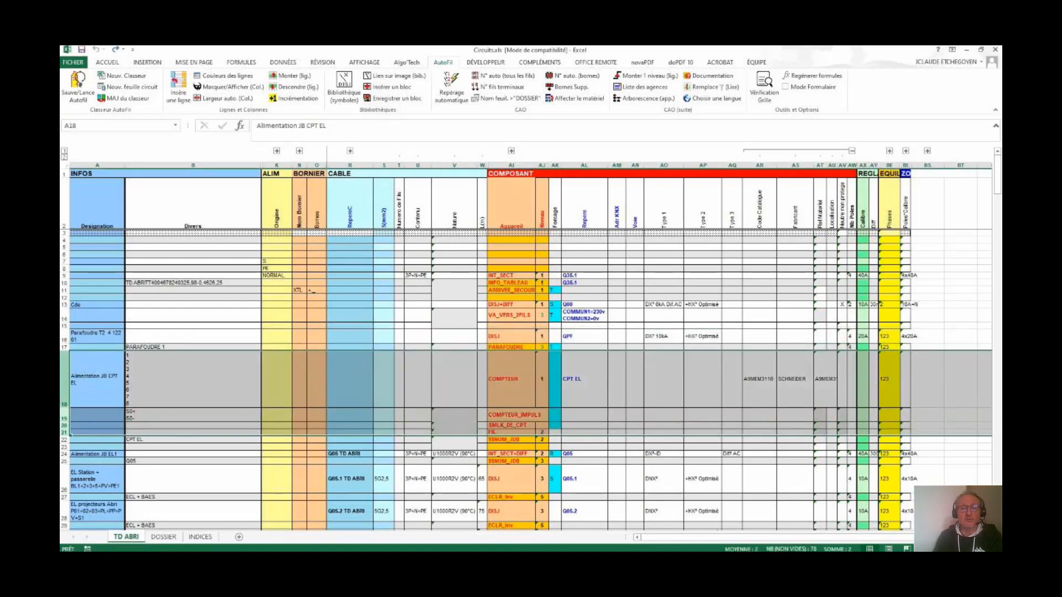
right_click(64, 396)
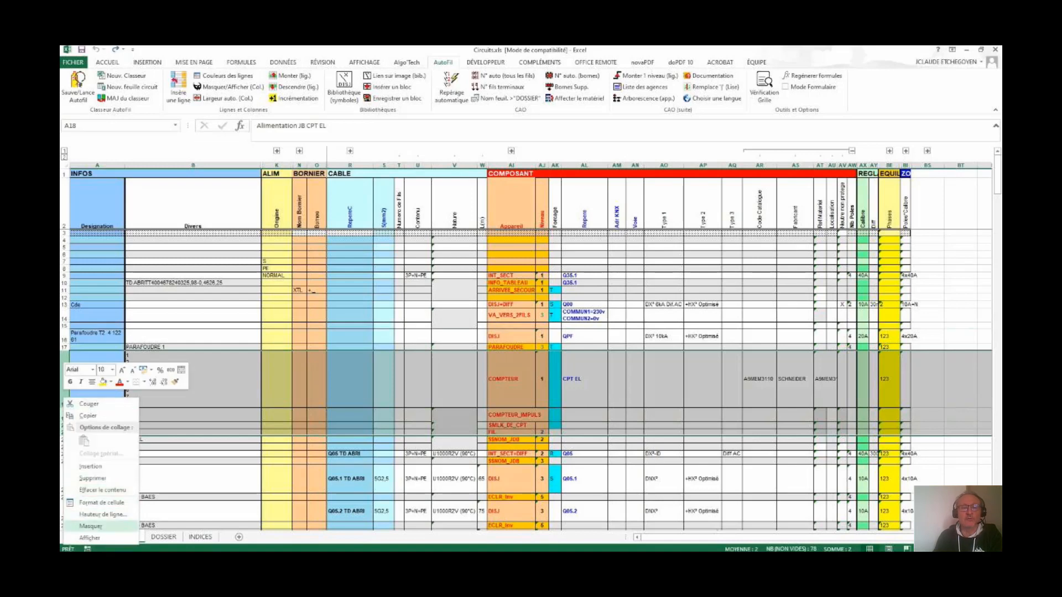
left_click(88, 415)
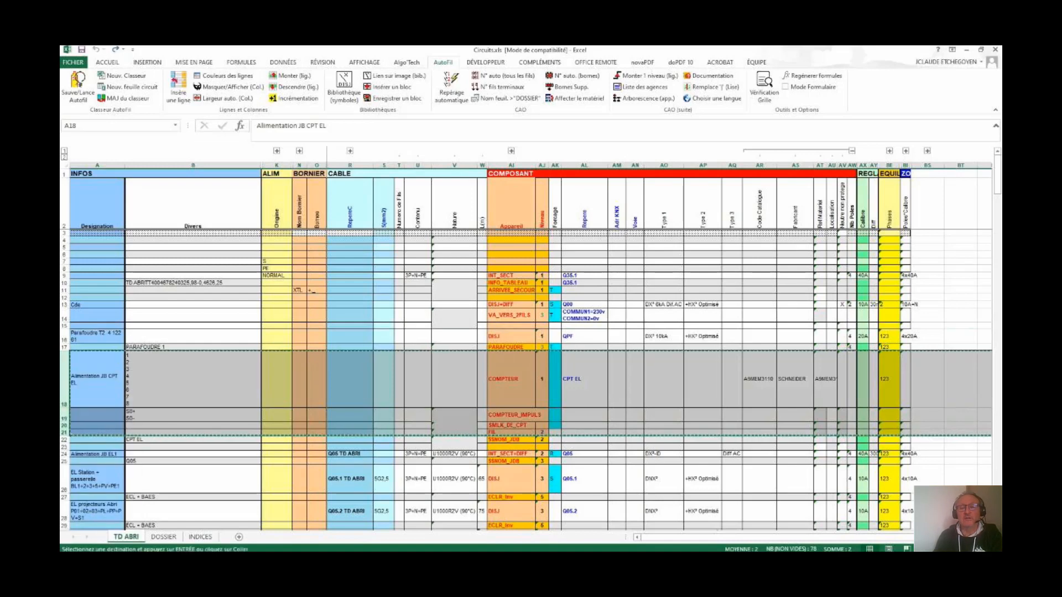
scroll(88, 416, "down", 7)
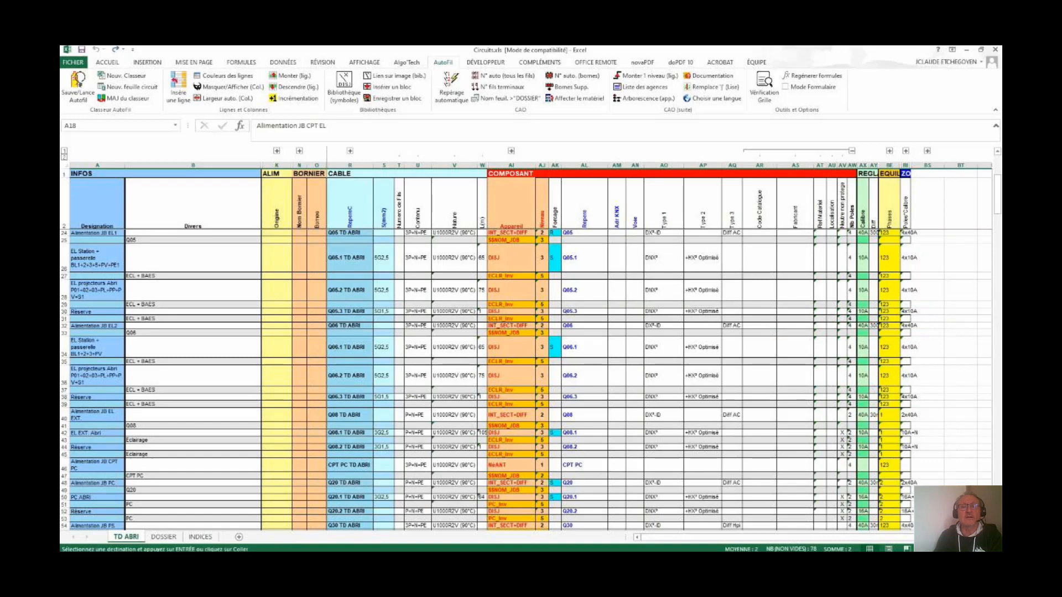
left_click(64, 465)
right_click(63, 465)
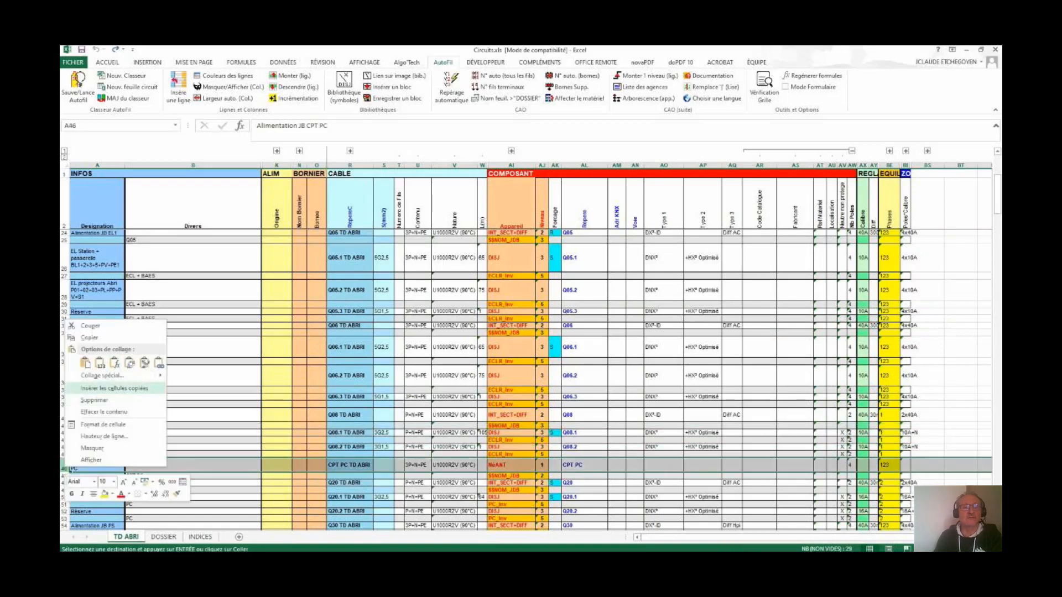
left_click(114, 389)
scroll(114, 389, "down", 5)
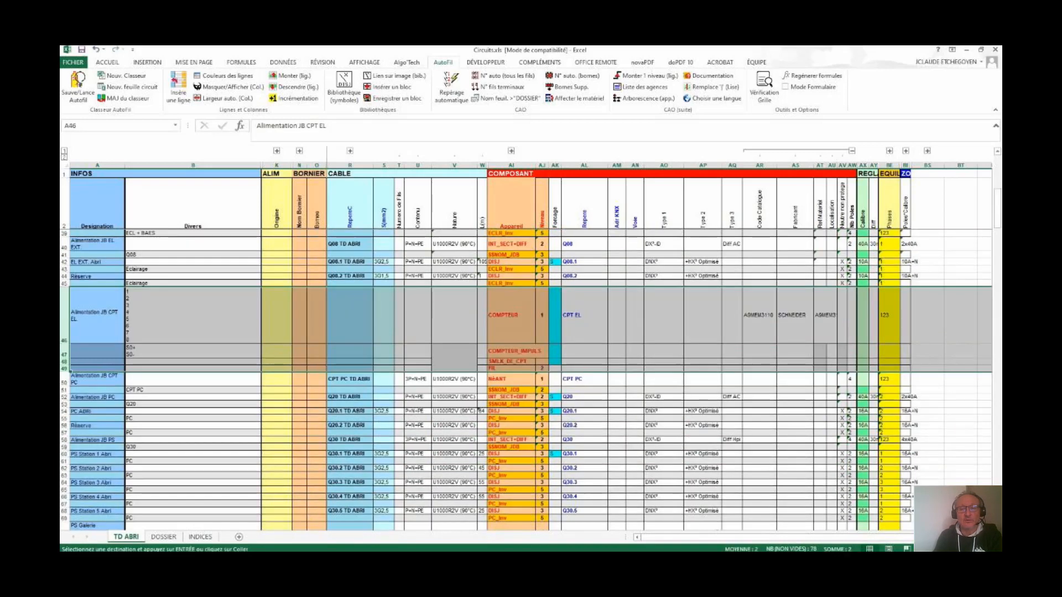
- Copy the CPT PC reference and the Alimentation JB CPT PC designation from row 50 into the duplicated COMPTEUR row 46
left_click(584, 380)
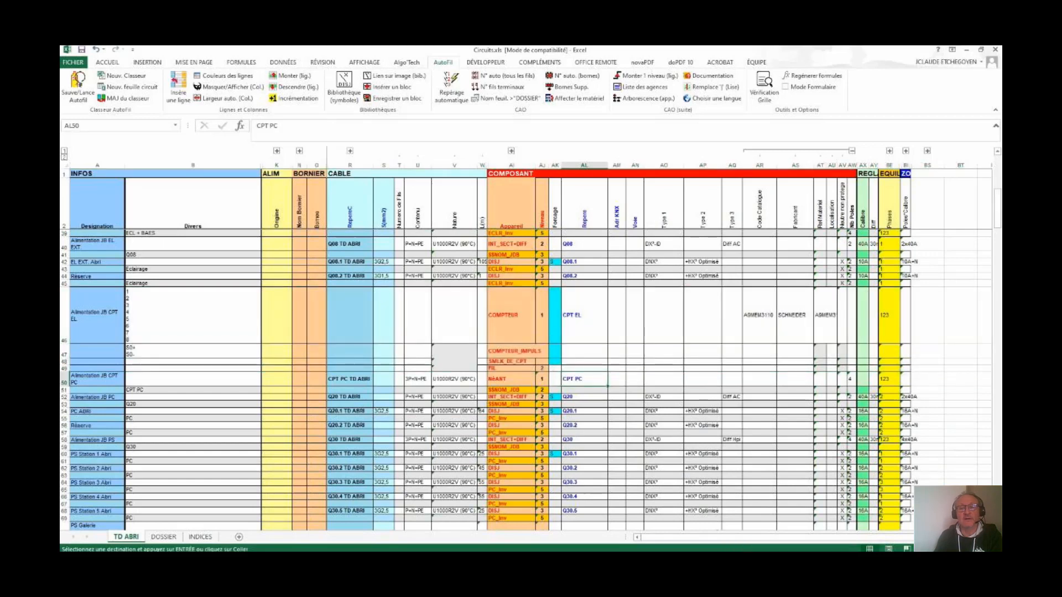
key("ctrl+c")
left_click(584, 316)
key("ctrl+v")
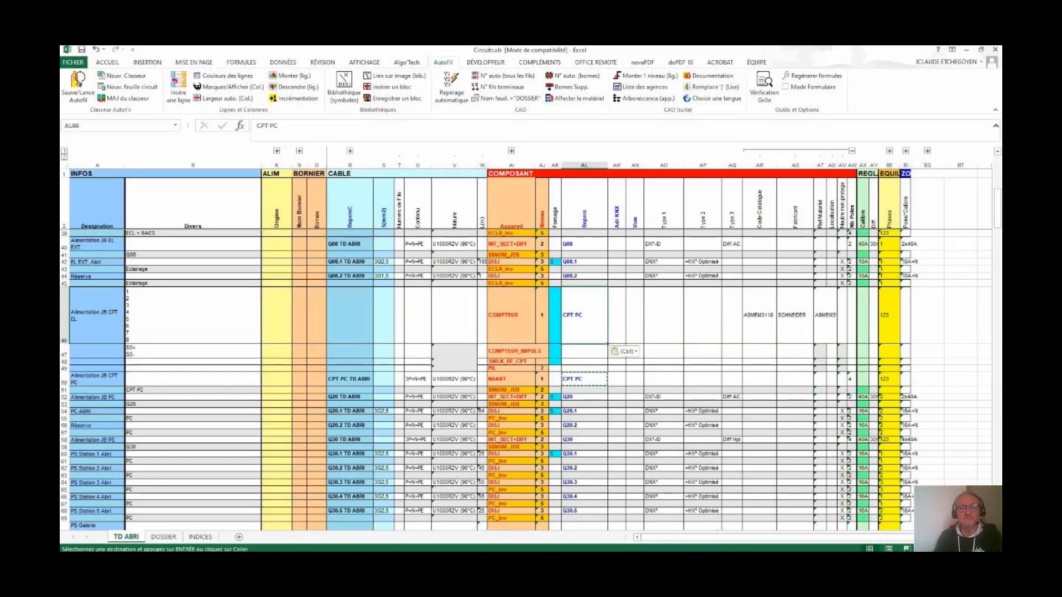
left_click(97, 380)
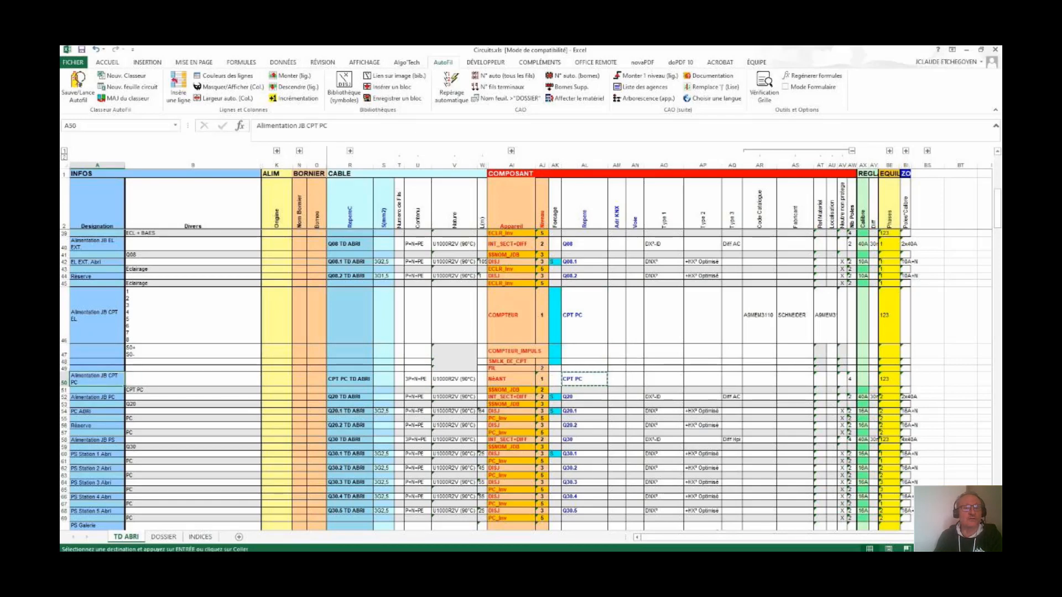
right_click(100, 381)
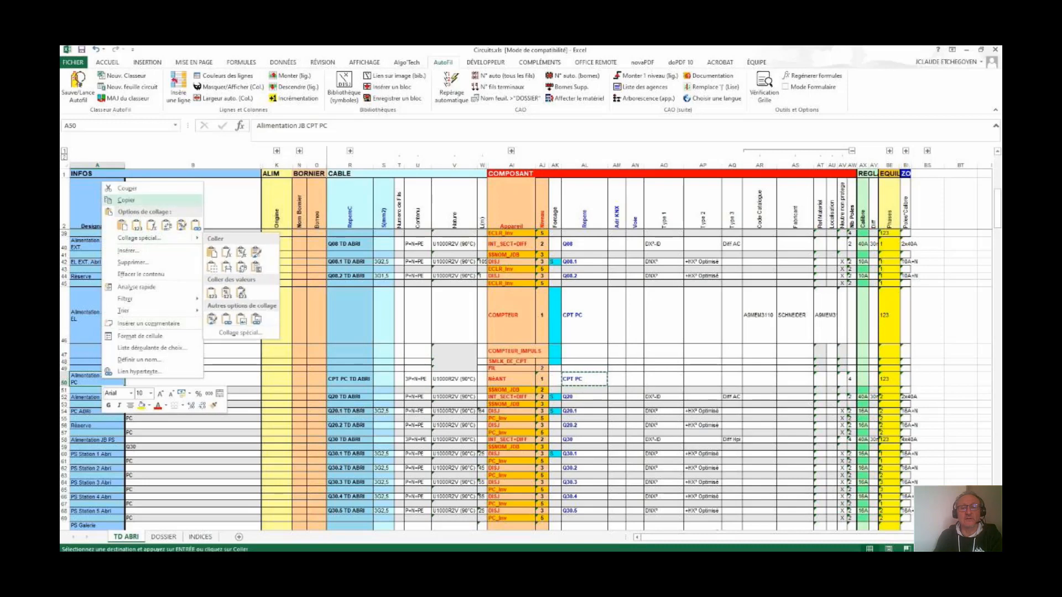
left_click(126, 200)
right_click(101, 317)
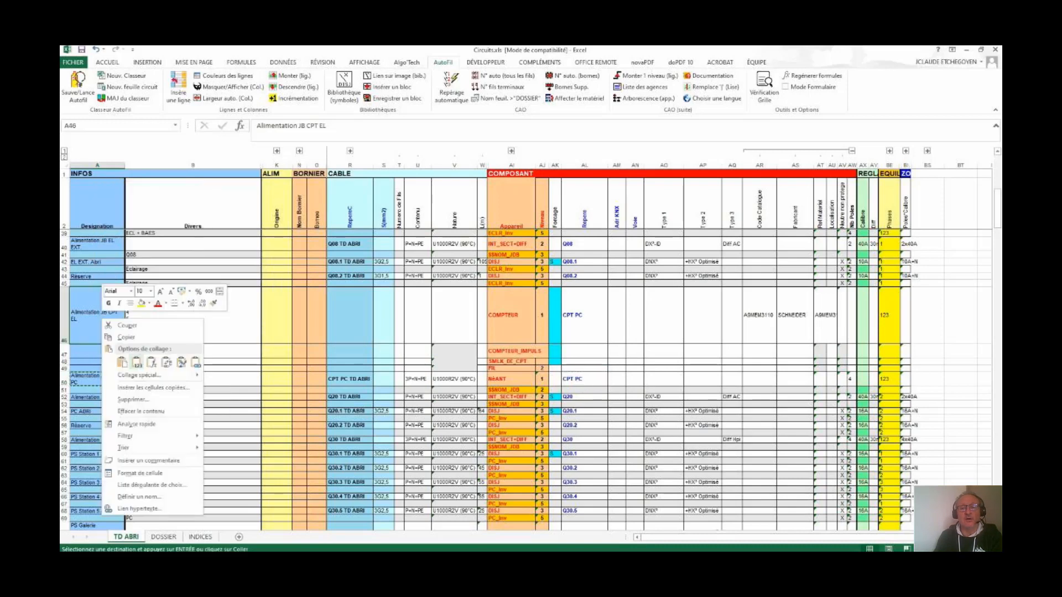
left_click(138, 361)
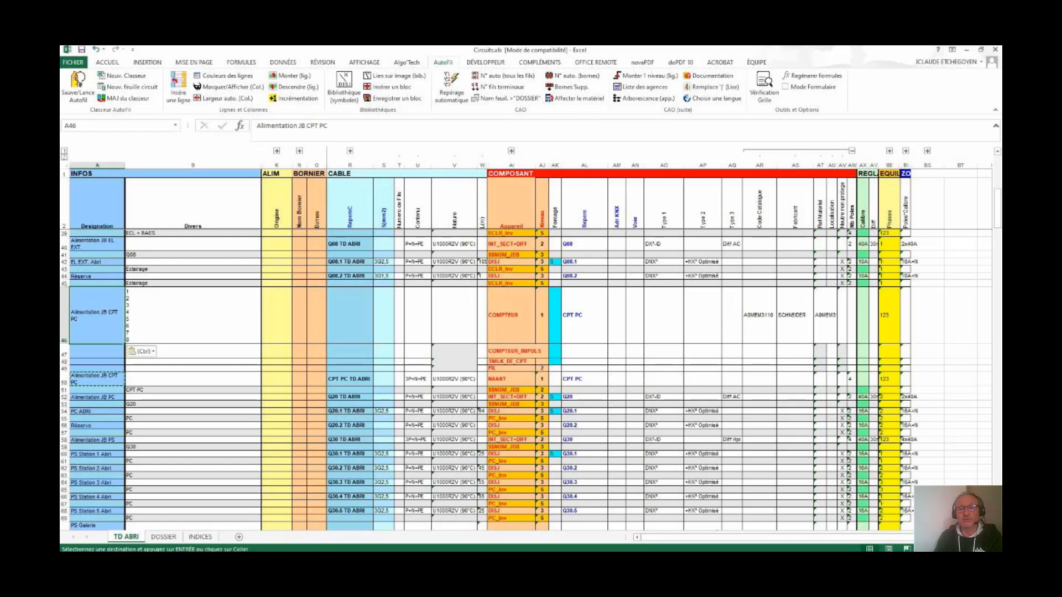
- Delete the original NéANT CPT PC row 50
left_click(65, 382)
right_click(64, 381)
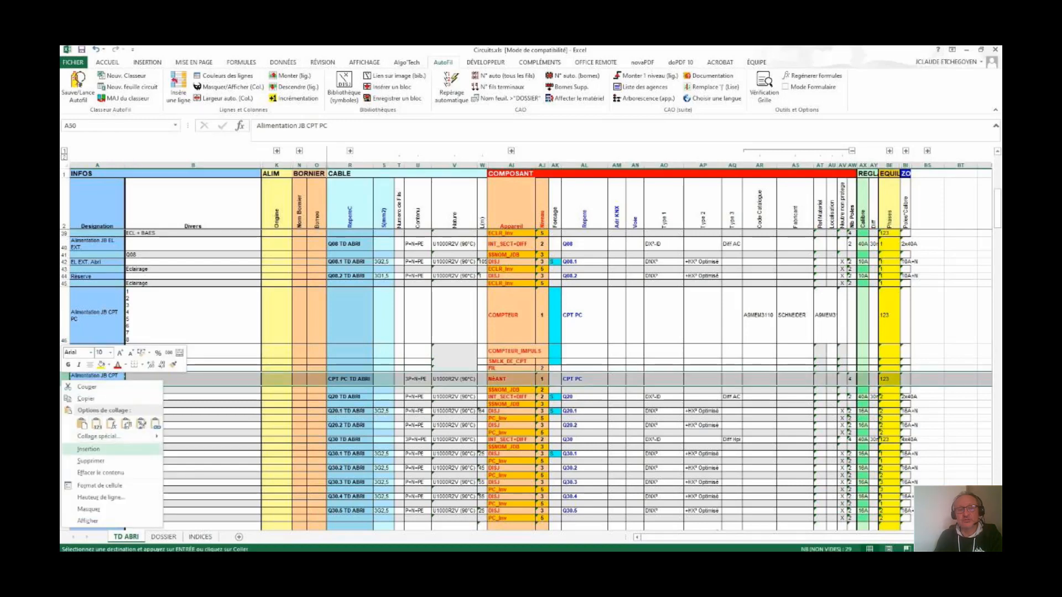
left_click(91, 461)
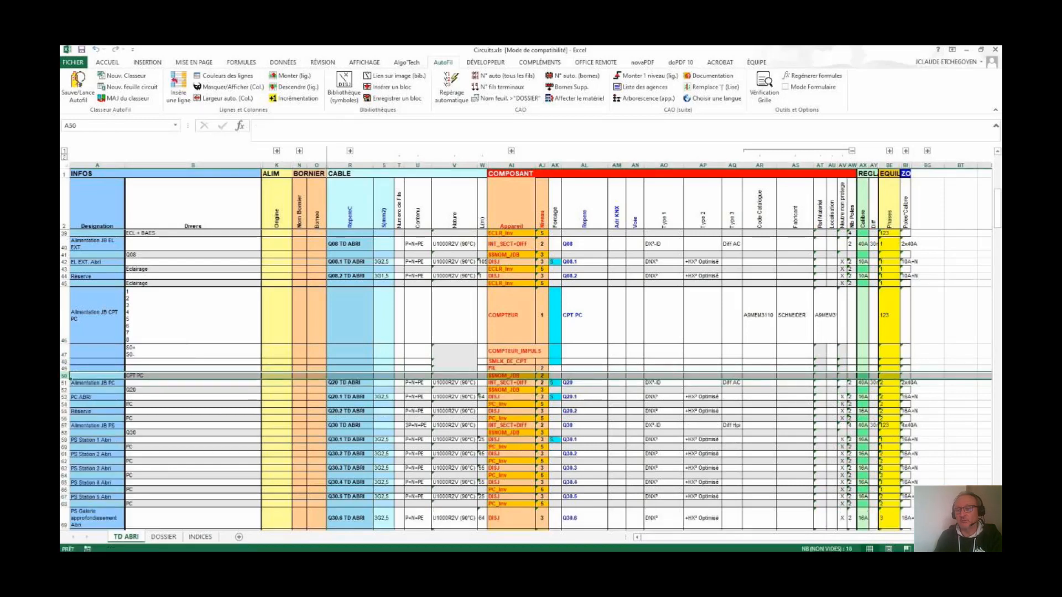
- Set the Pontage of the Q20 row 51 to R and run Auto'Fil to regenerate the schematics in Pack'Elec
left_click(555, 382)
type("R")
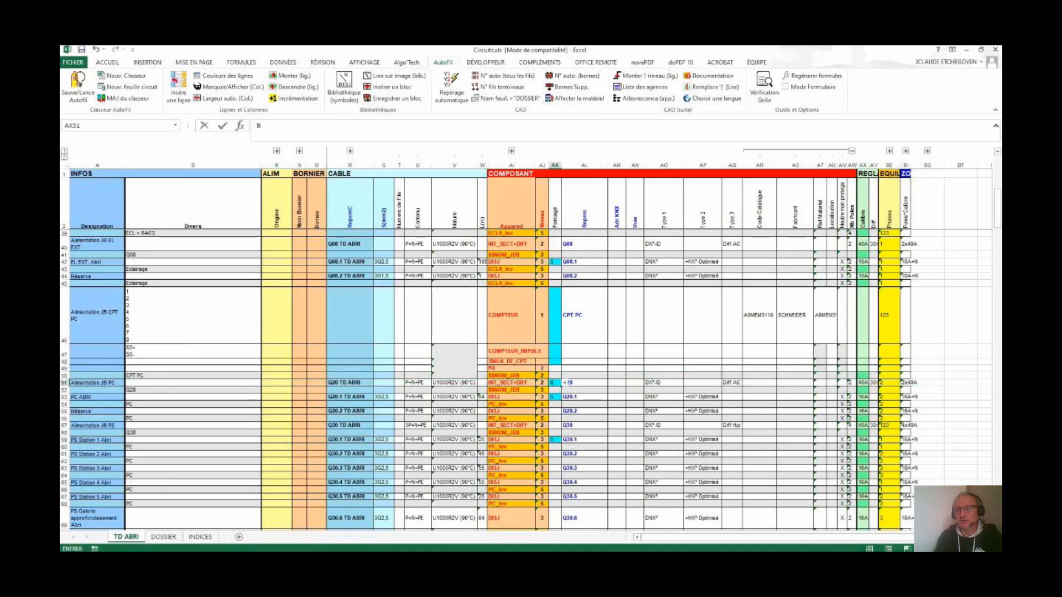
left_click(616, 411)
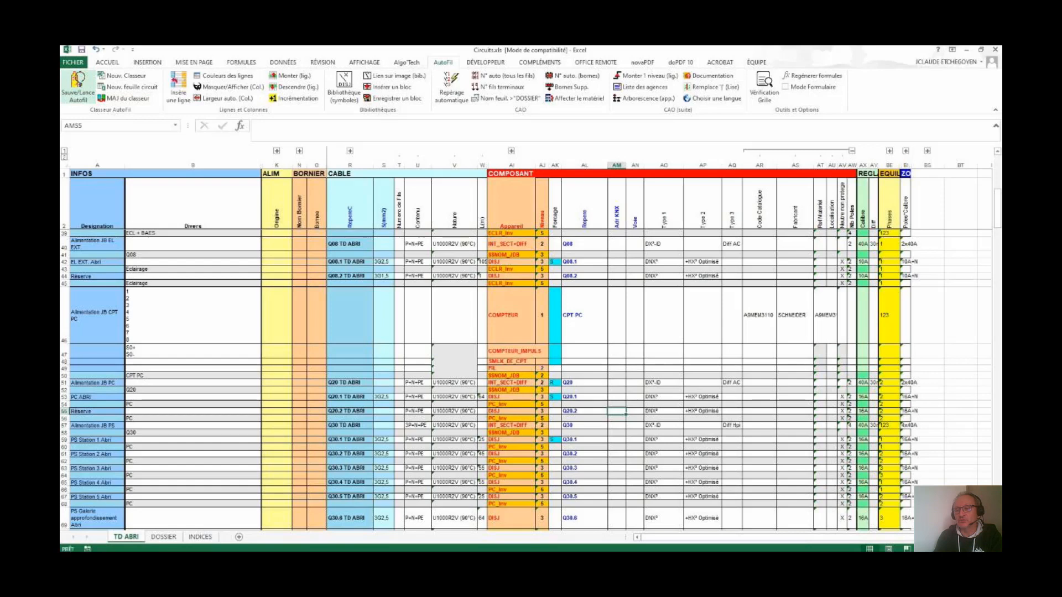
left_click(78, 83)
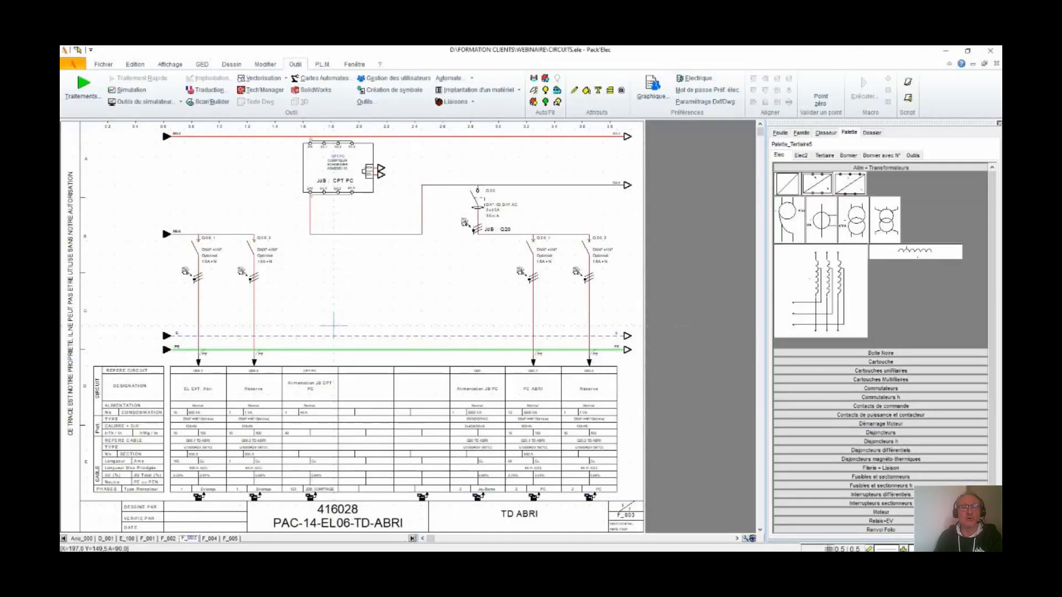
- Return to the Circuits.xls workbook and insert two blank rows above the EL projecteurs Abri Q05.2 row 28
key("alt+Tab")
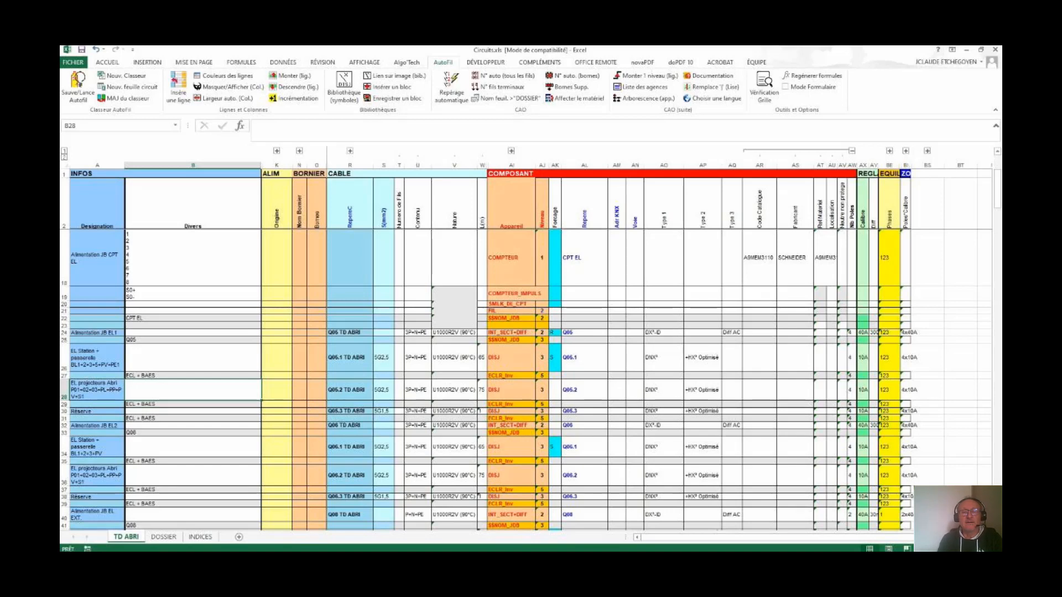
left_click(97, 390)
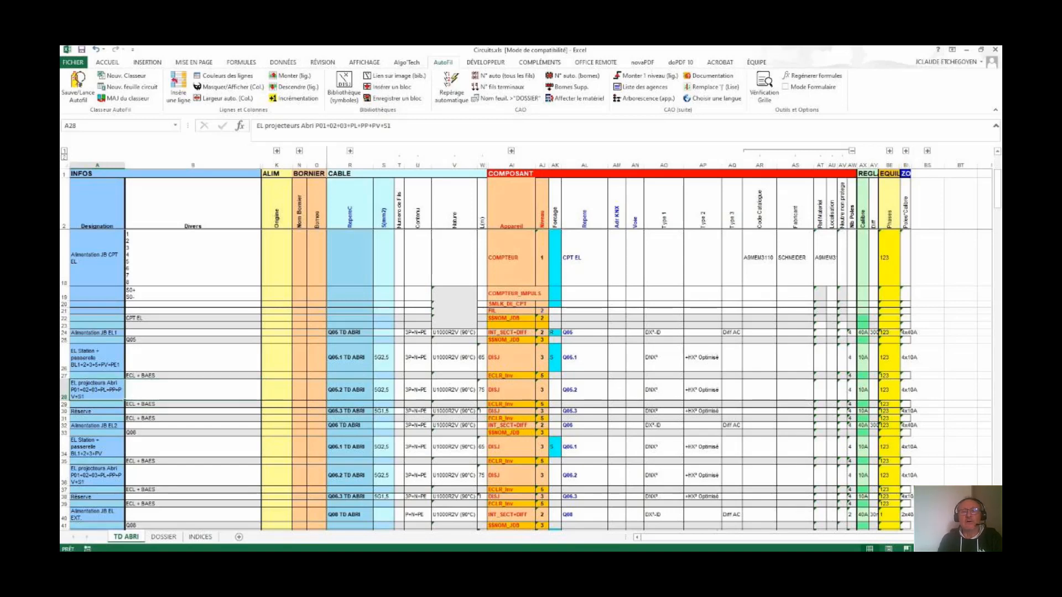
left_click(178, 89)
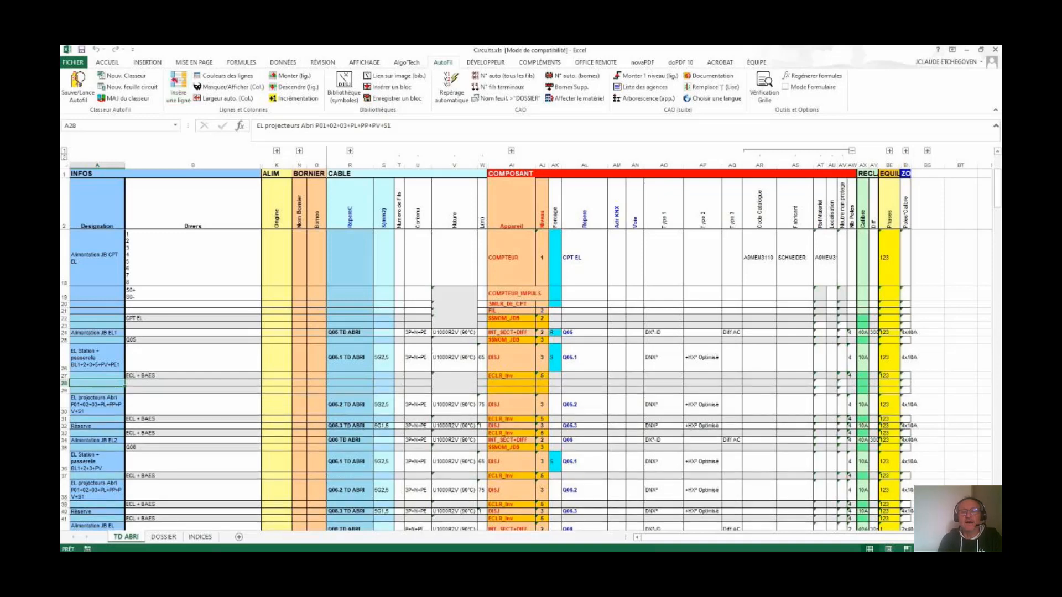
- Enter FIL as the Appareil in row 28 and set its Niveau to 4
left_click(511, 383)
type("FIL")
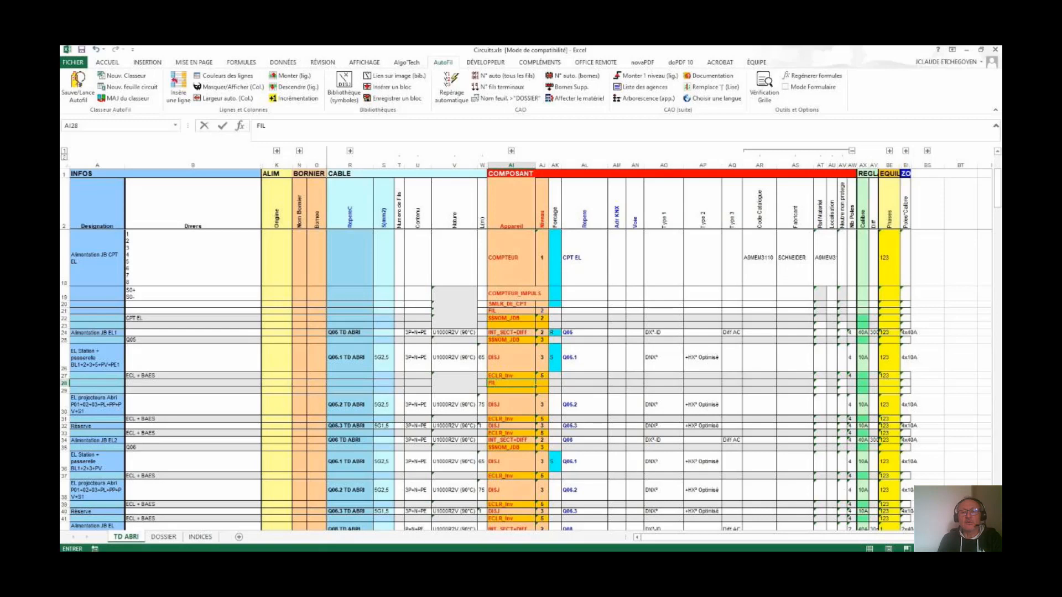
key("Tab")
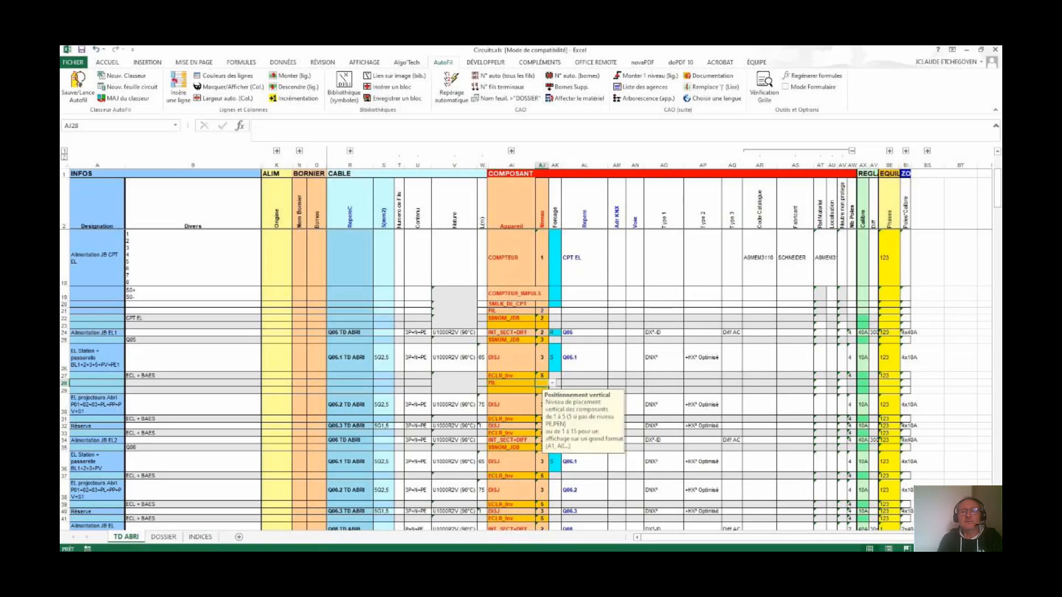
type("4")
key("Return")
- Add the KNX library symbol BORNE_DALI in row 29, with reference DALI1 and designation DALI + BAES
left_click(344, 87)
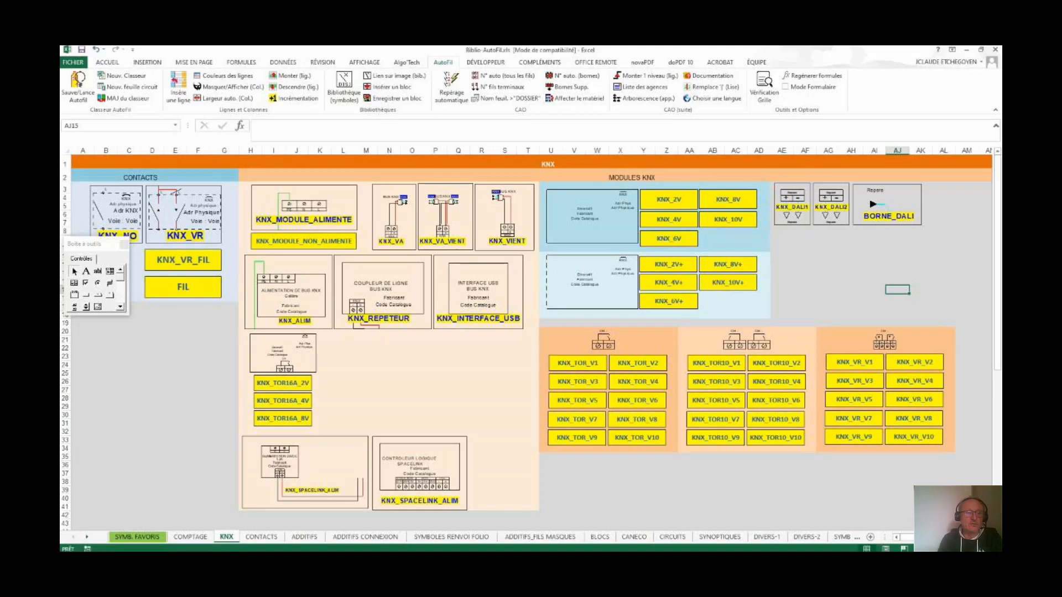
type("D")
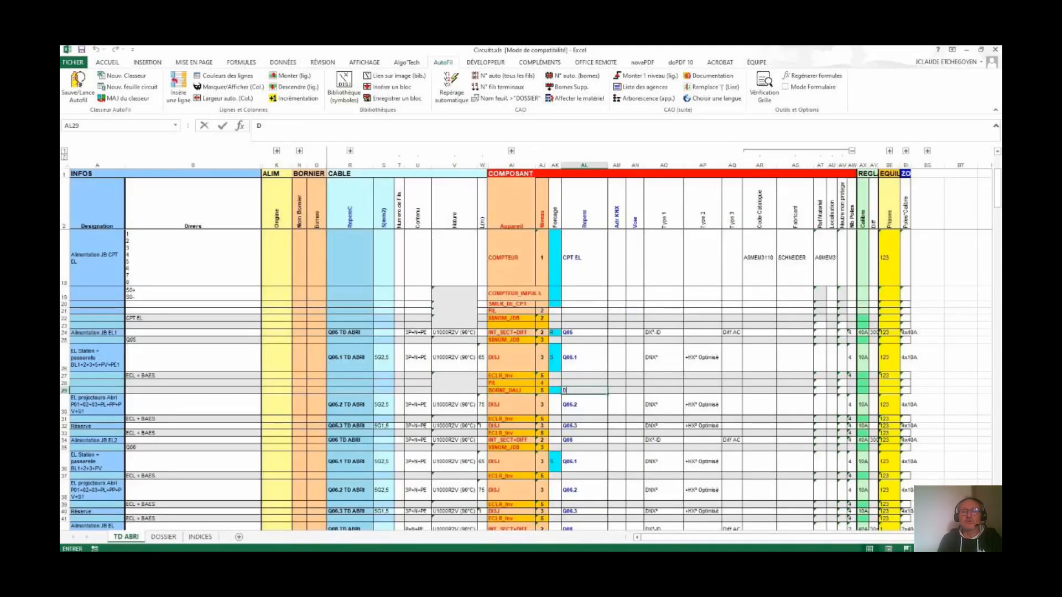
type("ALI1")
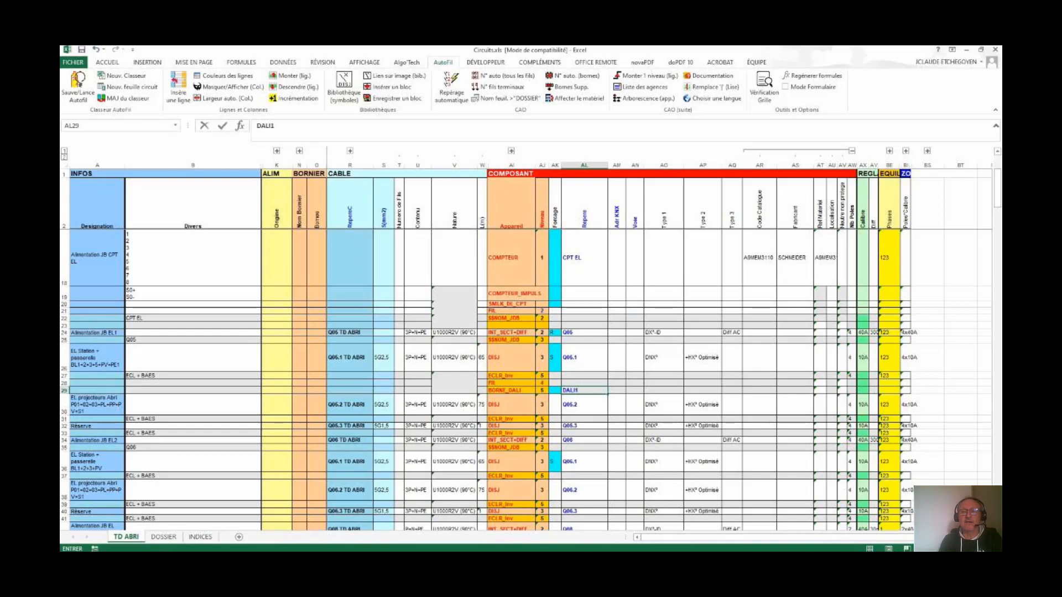
left_click(97, 390)
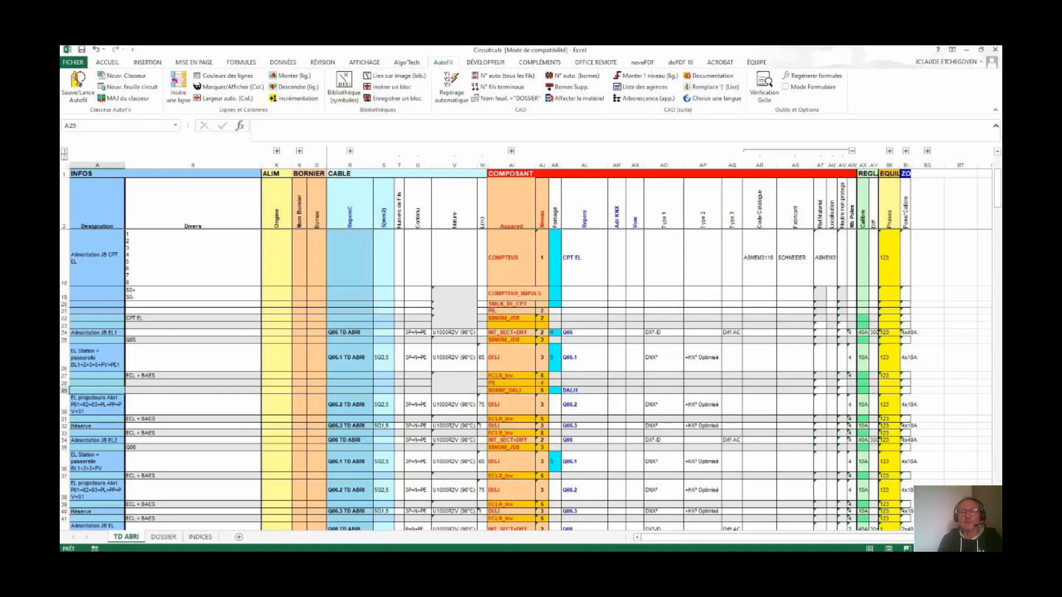
type("DALI +")
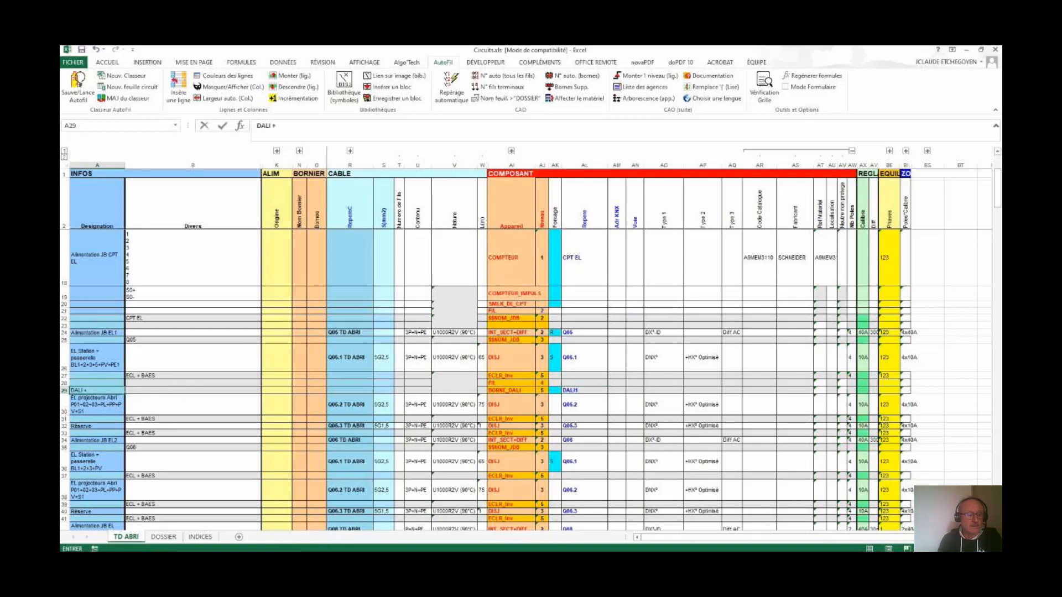
type(" BAES")
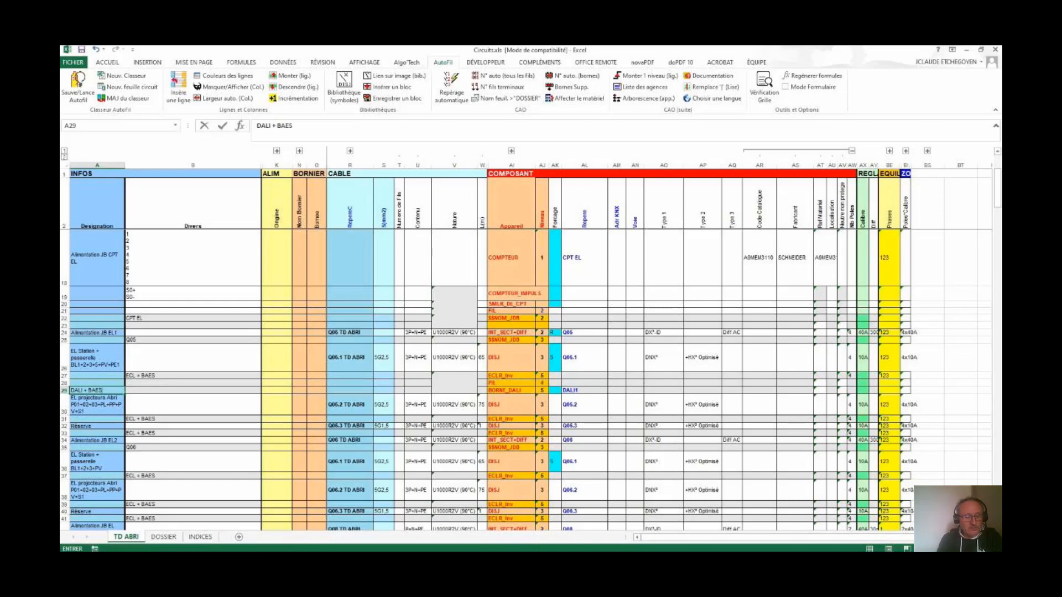
left_click(350, 418)
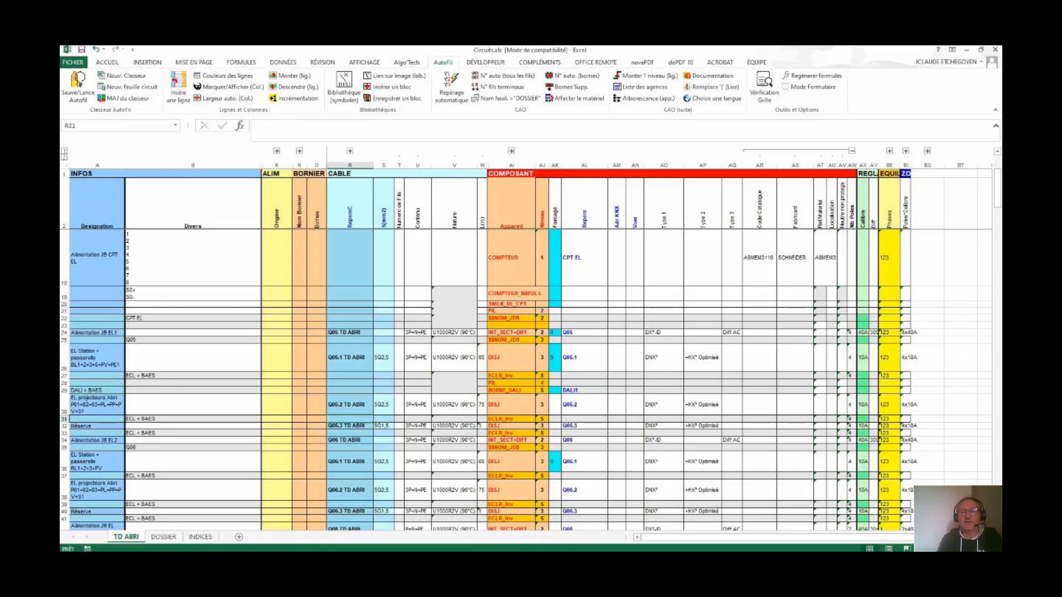
- Copy the FIL and BORNE_DALI rows 28 to 29 and insert them above the Réserve Q05.3 row 32
left_click_drag(64, 383, 64, 390)
right_click(68, 390)
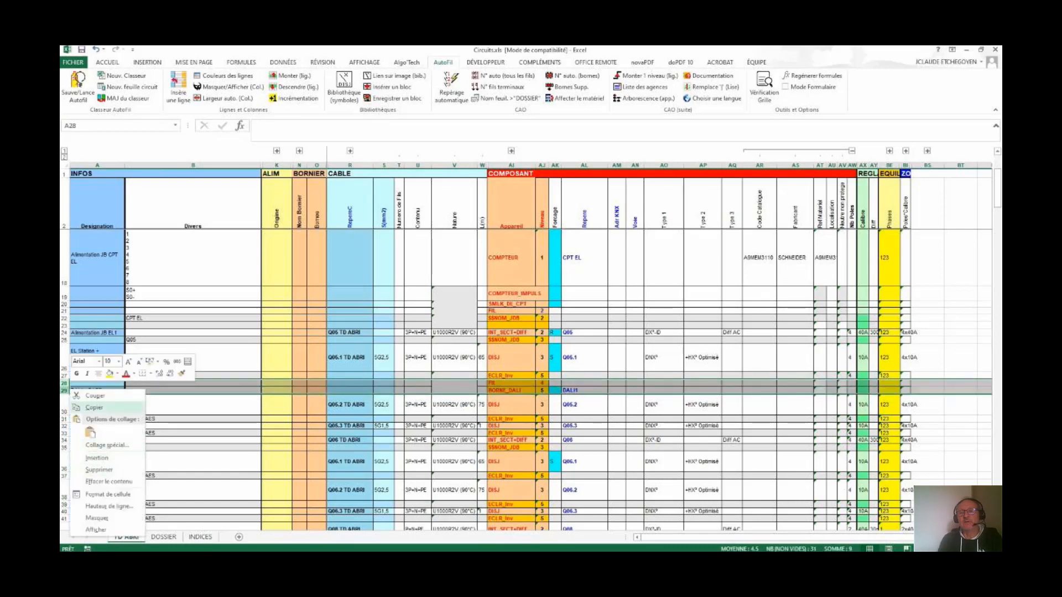
left_click(94, 407)
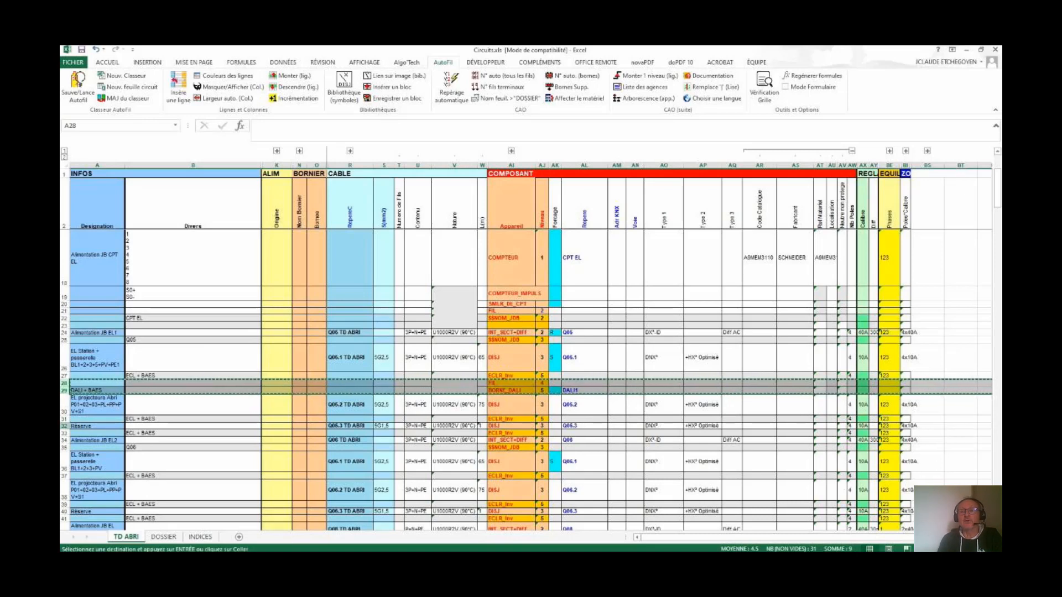
left_click(64, 426)
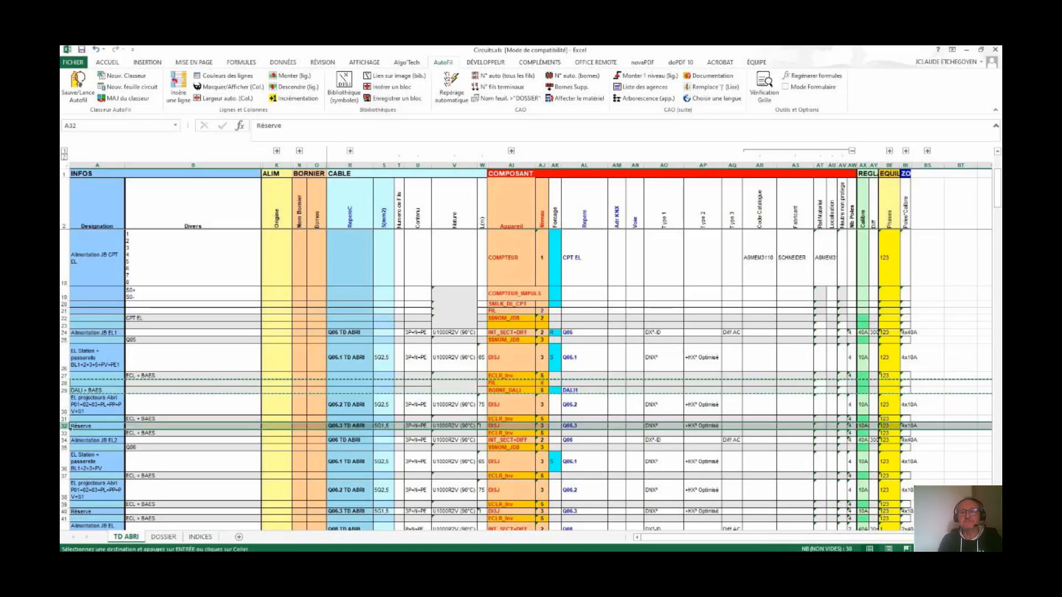
right_click(64, 426)
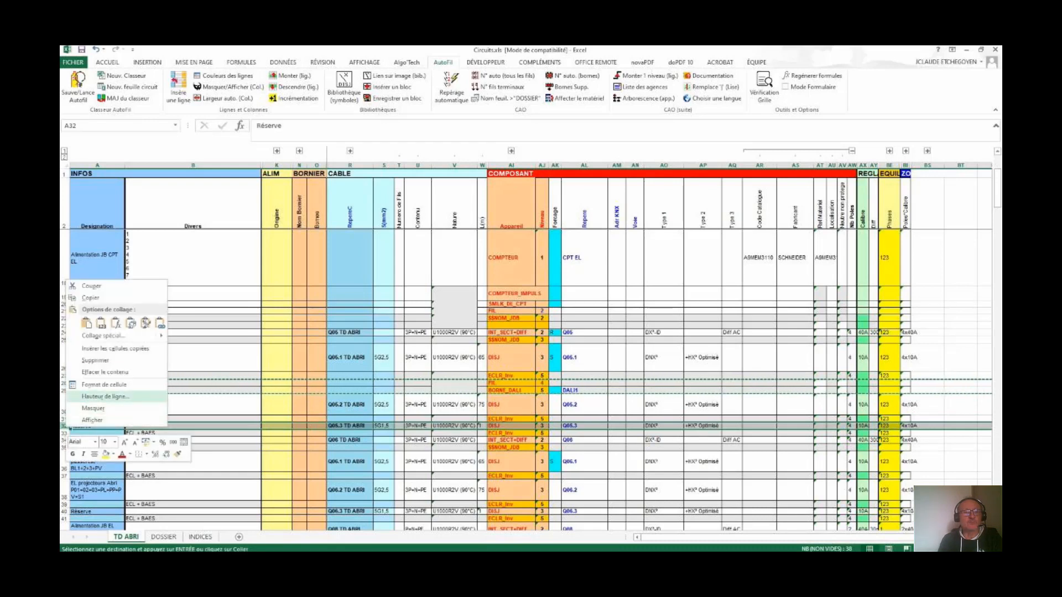
left_click(115, 349)
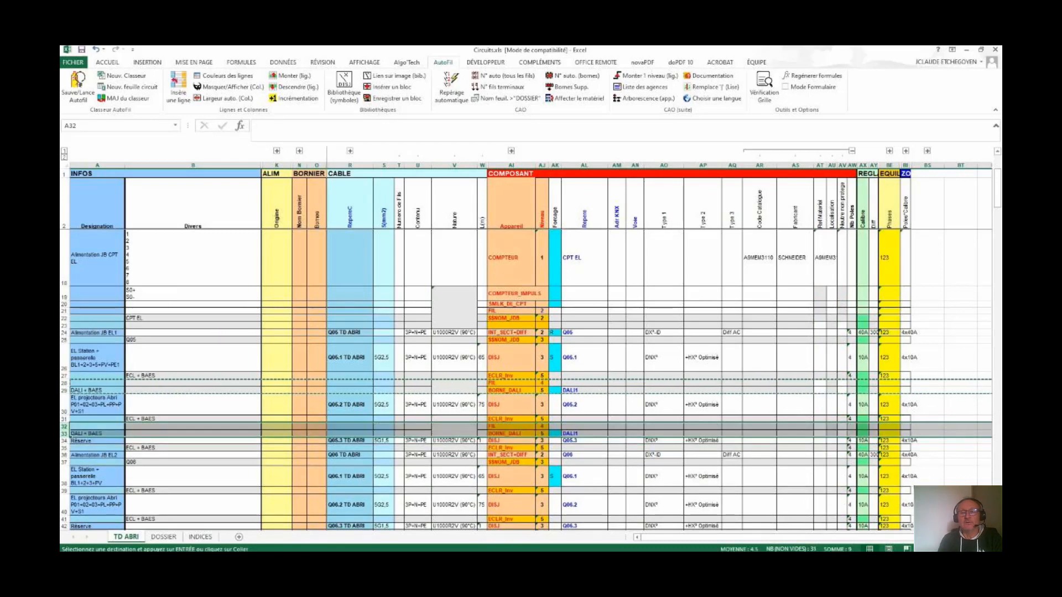
key("Escape")
- Insert a blank row above the Alimentation JB EL2 row 36, and insert a copy of rows 28 to 29 above that blank row
left_click(64, 455)
key("ctrl+plus")
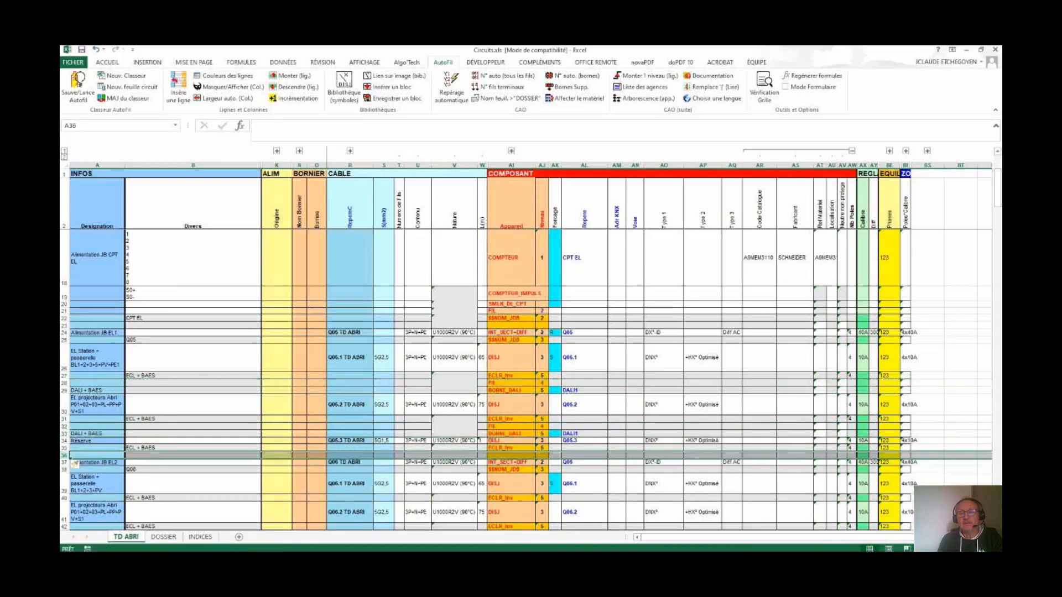
left_click_drag(64, 383, 64, 391)
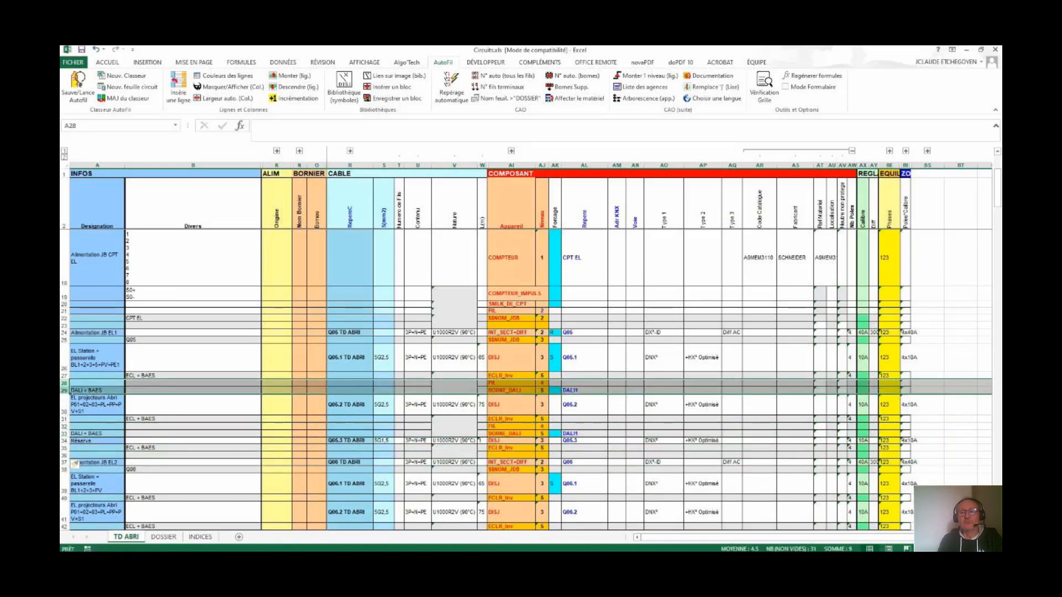
key("ctrl+c")
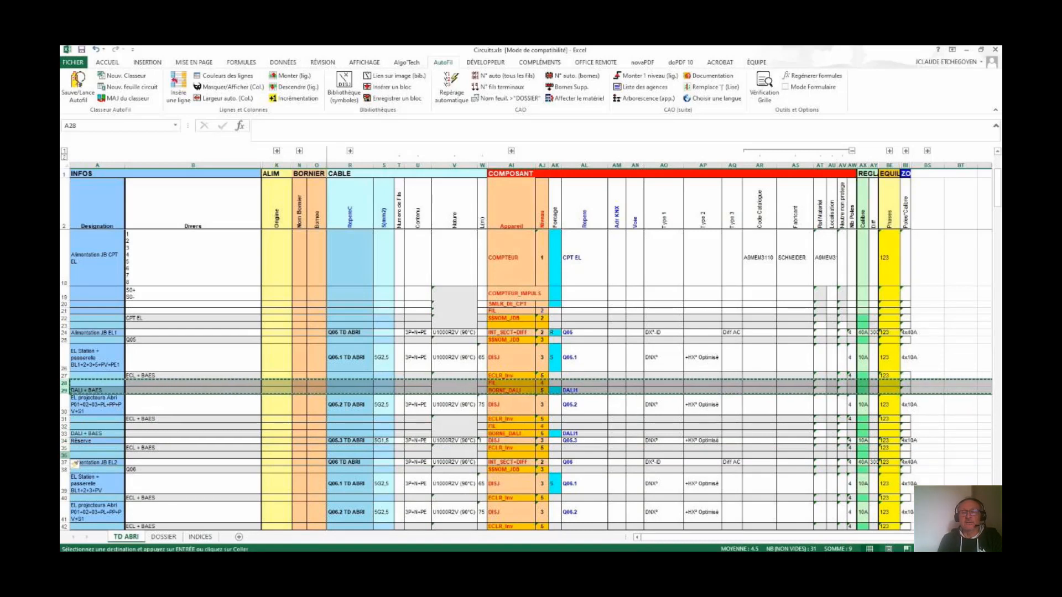
left_click(64, 455)
right_click(66, 456)
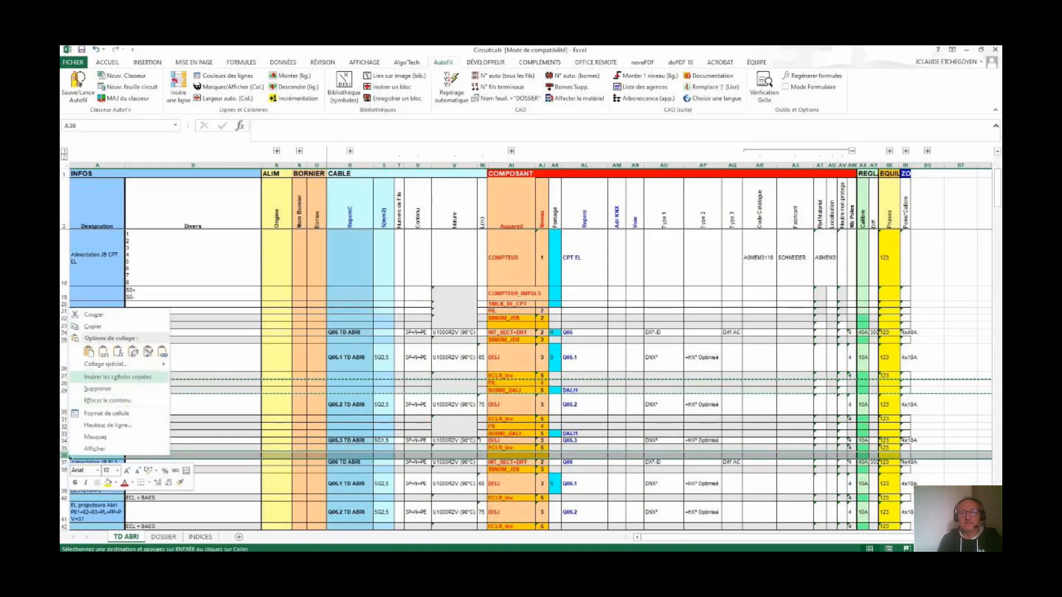
left_click(118, 376)
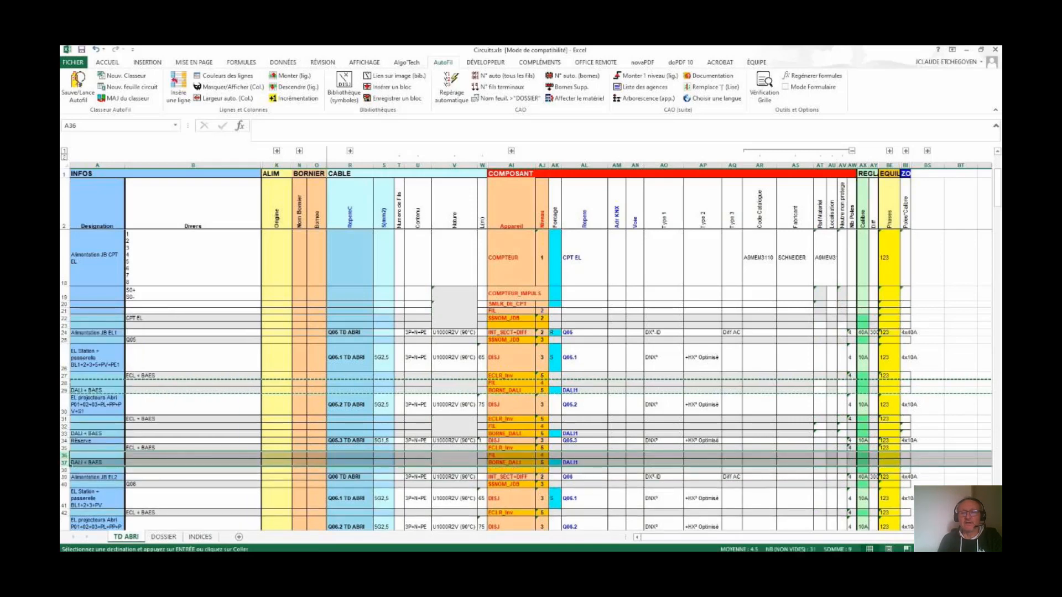
- Copy the FIL and BORNE_DALI rows 36 to 37 and insert them above the EL projecteurs Abri Q06.2 row 43
key("ctrl+c")
scroll(525, 380, "down", 4)
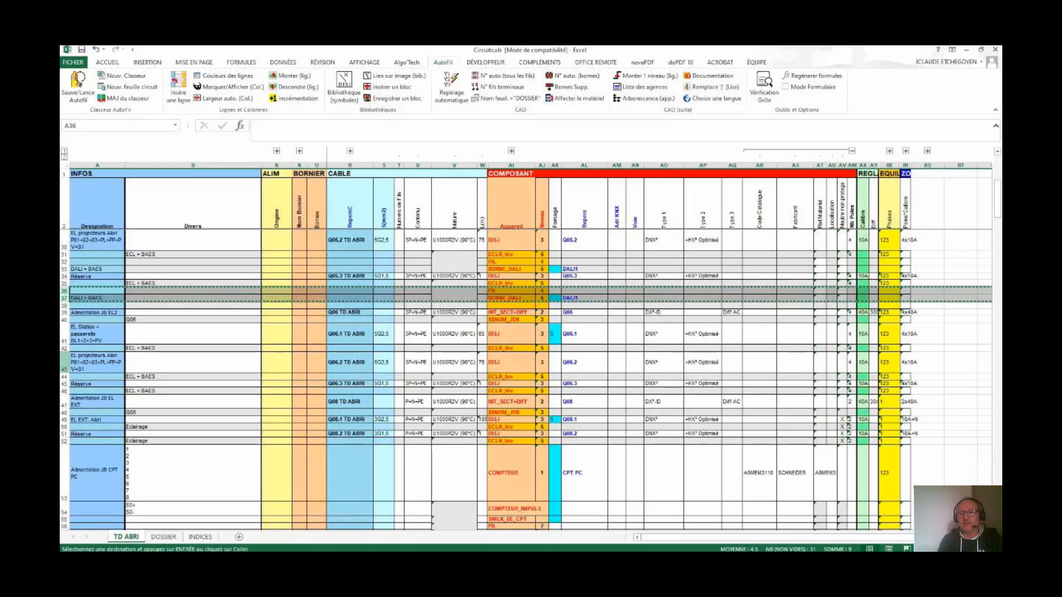
left_click(64, 362)
right_click(64, 363)
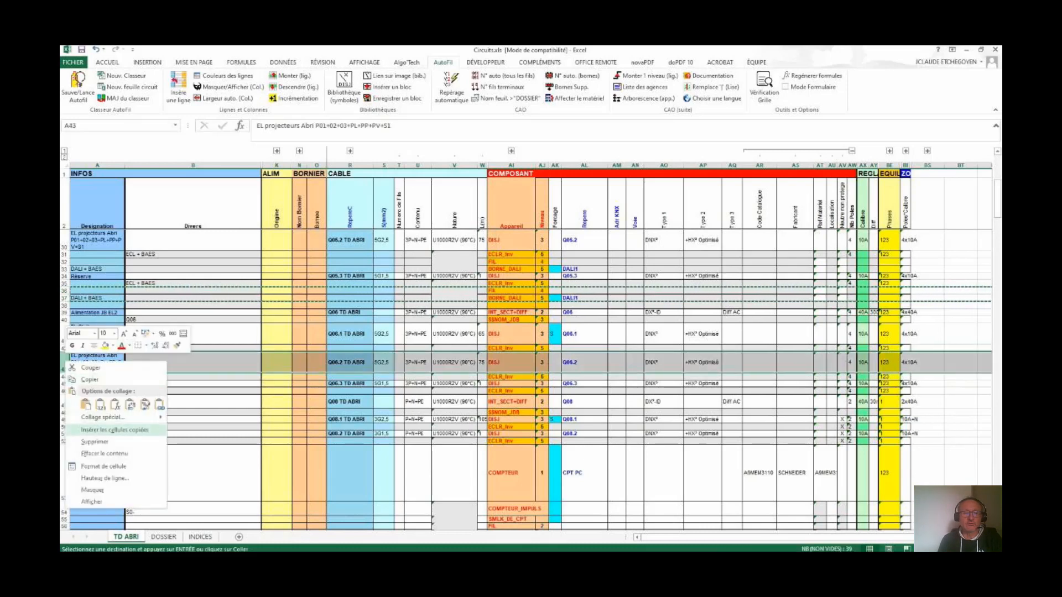
left_click(114, 430)
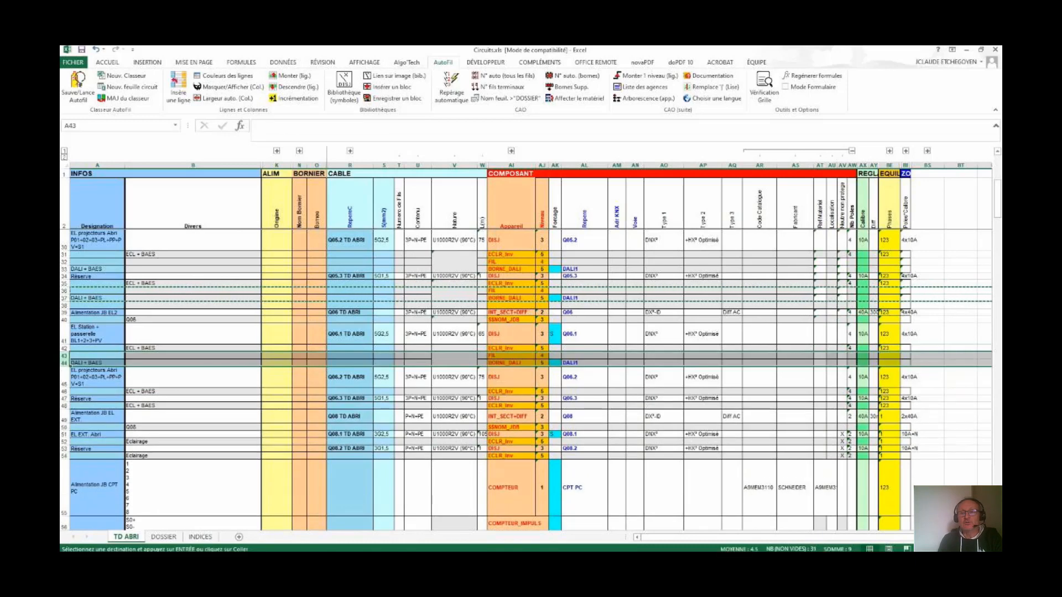
- Change the reference of the BORNE_DALI component in row 44 to DALI2
left_click(584, 363)
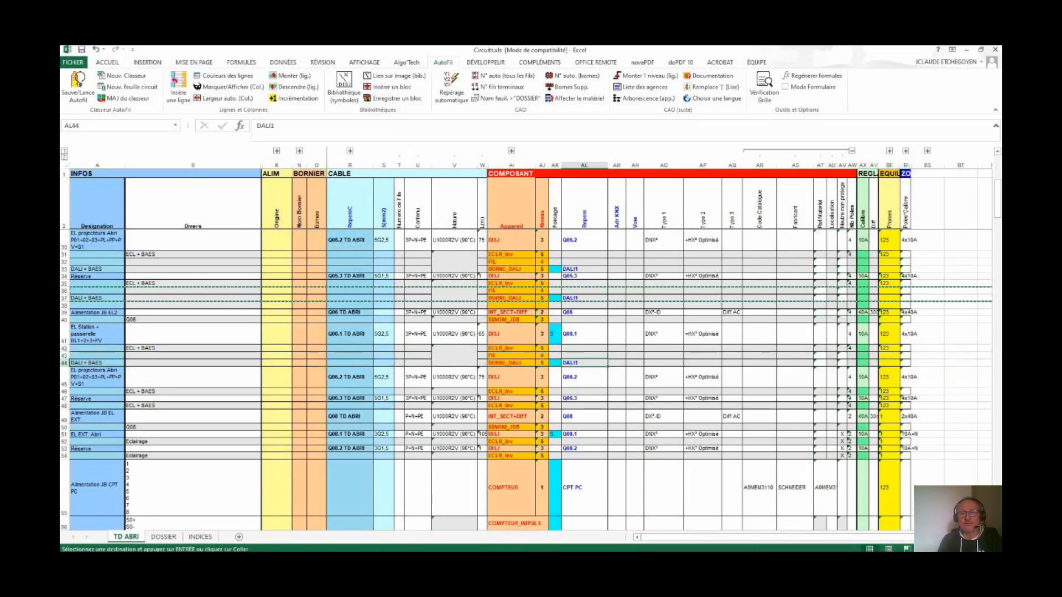
type("DALI")
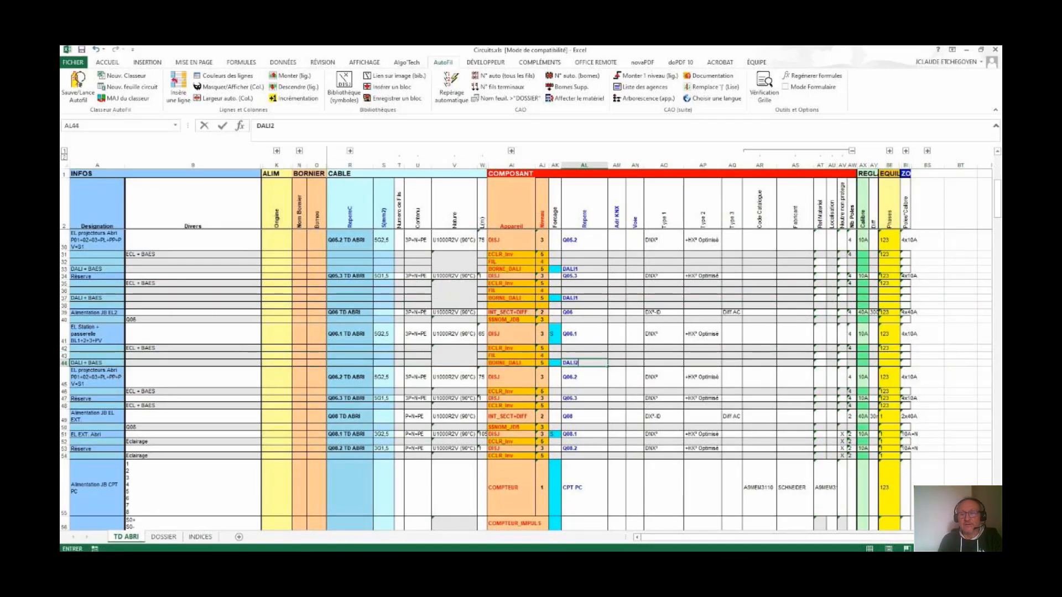
type("2")
key("Return")
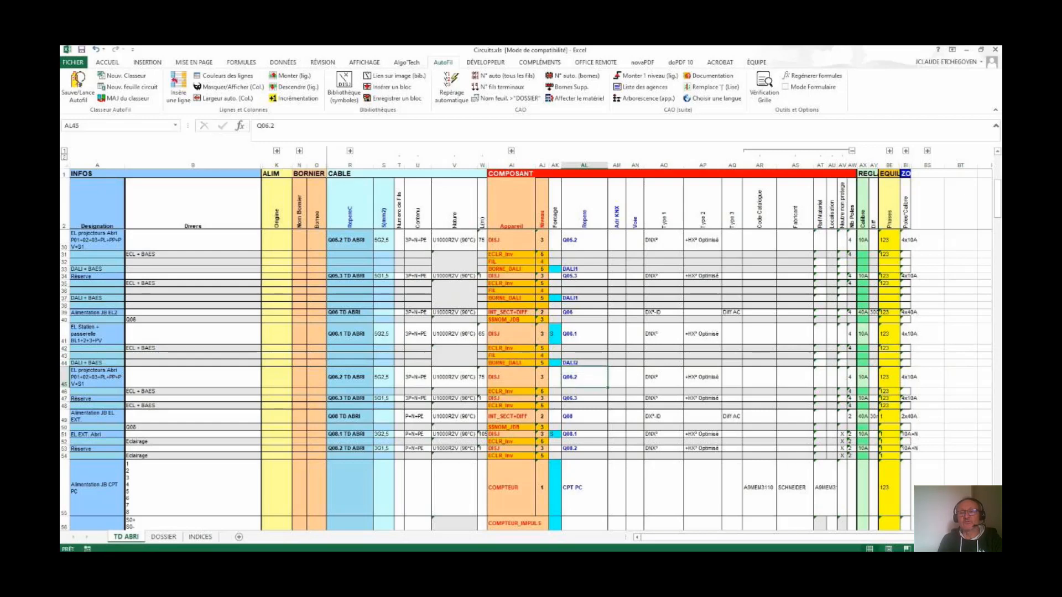
- Copy the FIL and BORNE_DALI rows 43 to 44 and insert them above the Réserve Q06.3 row 47
left_click_drag(64, 364, 64, 356)
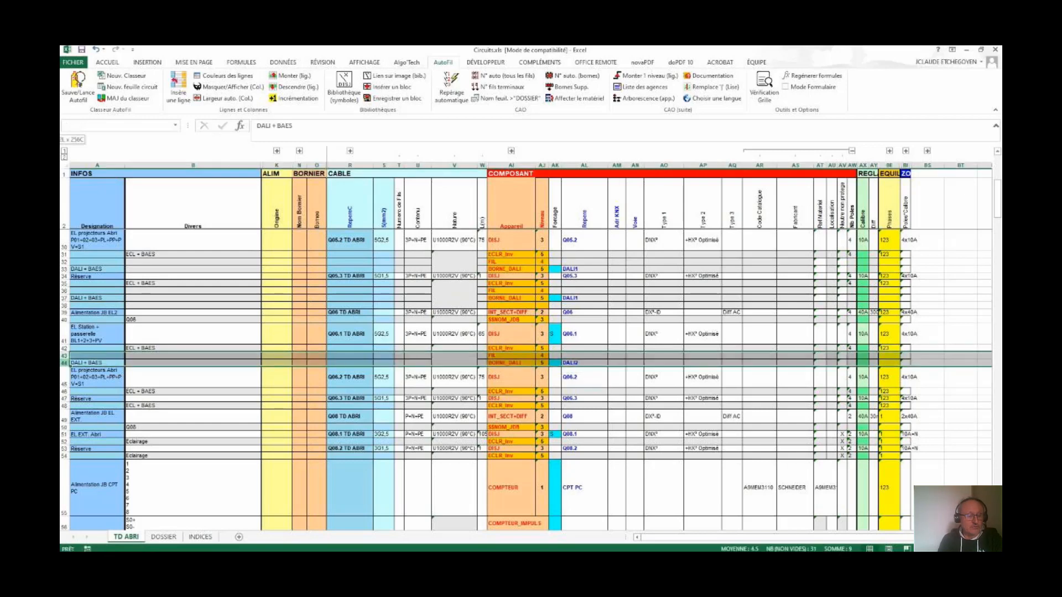
key("ctrl+c")
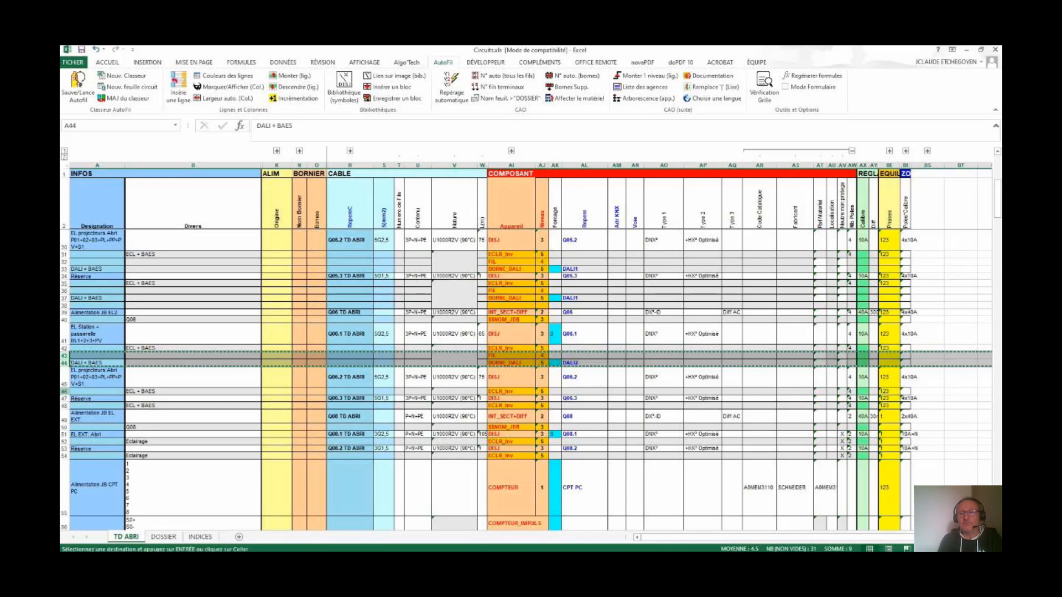
left_click(64, 398)
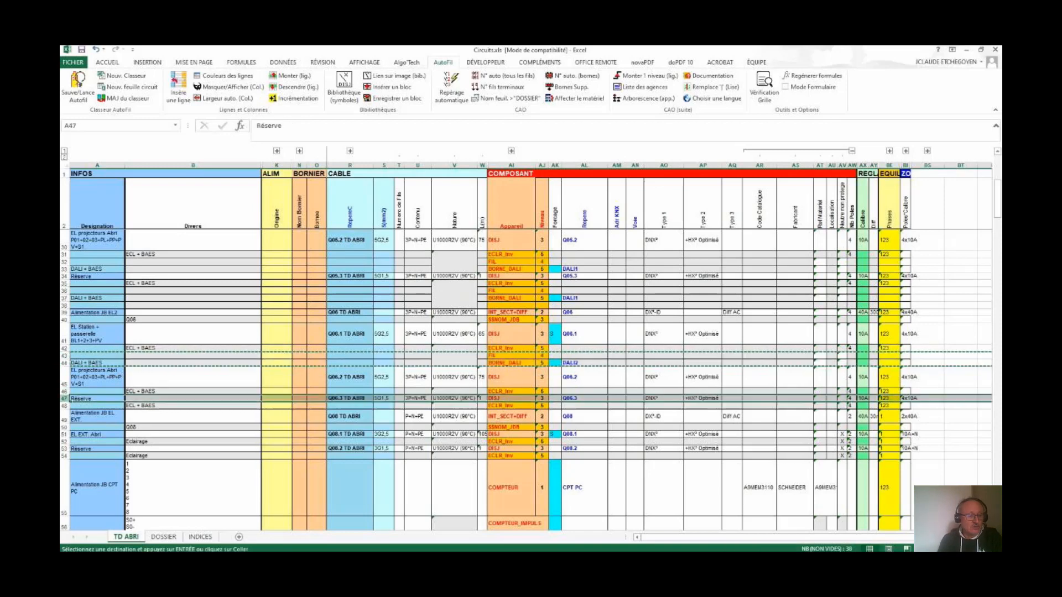
right_click(64, 399)
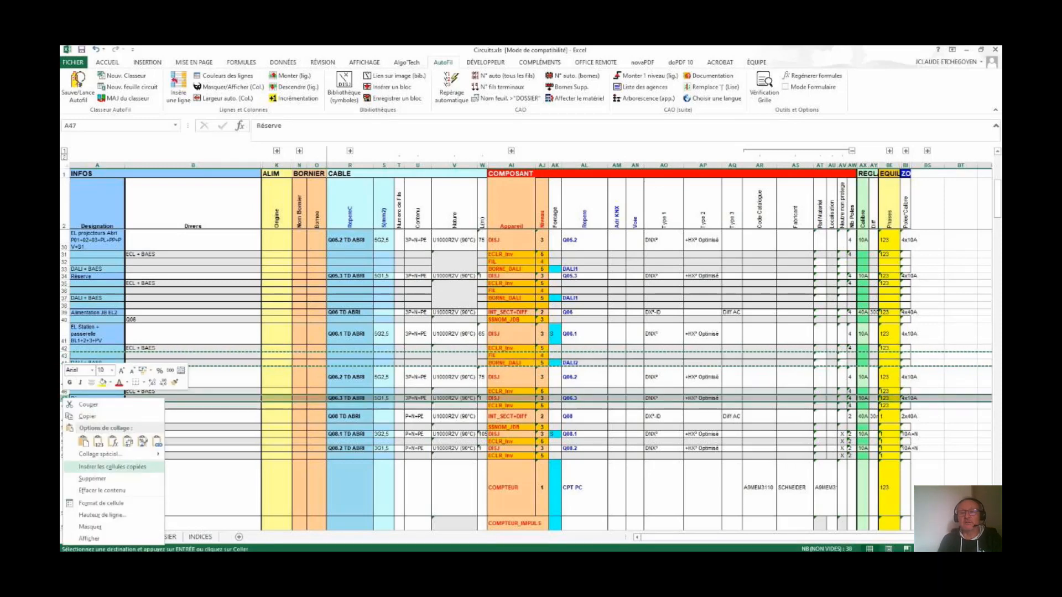
left_click(112, 466)
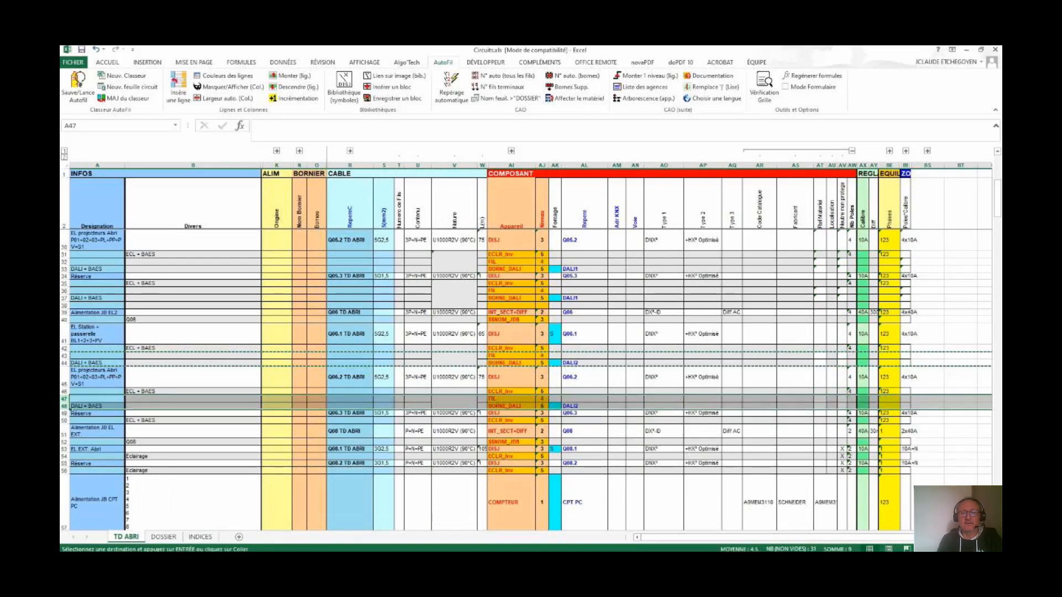
- Copy the FIL and BORNE_DALI rows 47 to 48 and insert them above the Alimentation JB EL EXT row 51
key("ctrl+c")
left_click(64, 434)
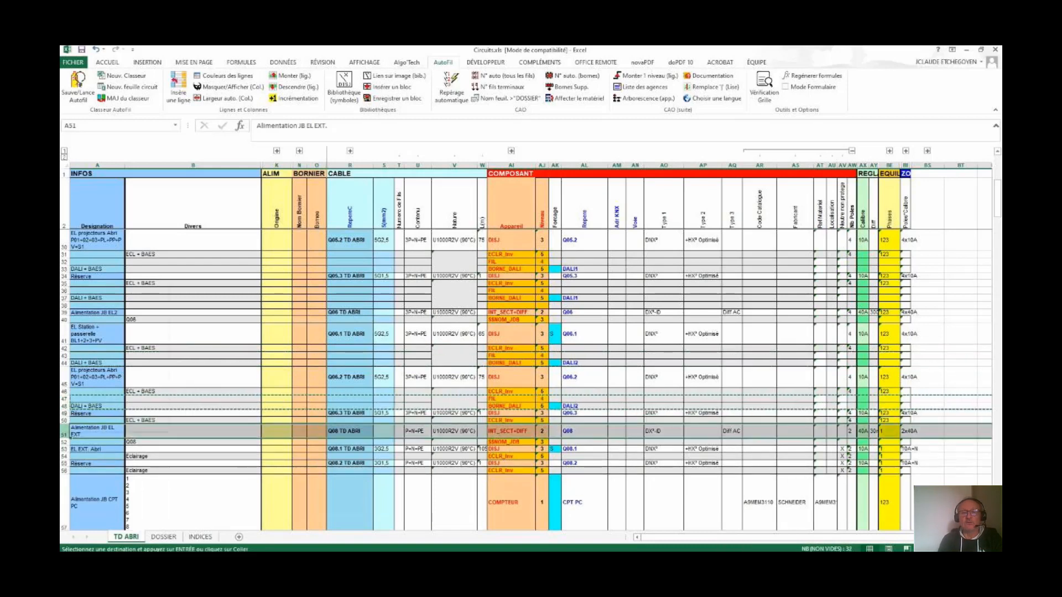
right_click(64, 434)
left_click(111, 353)
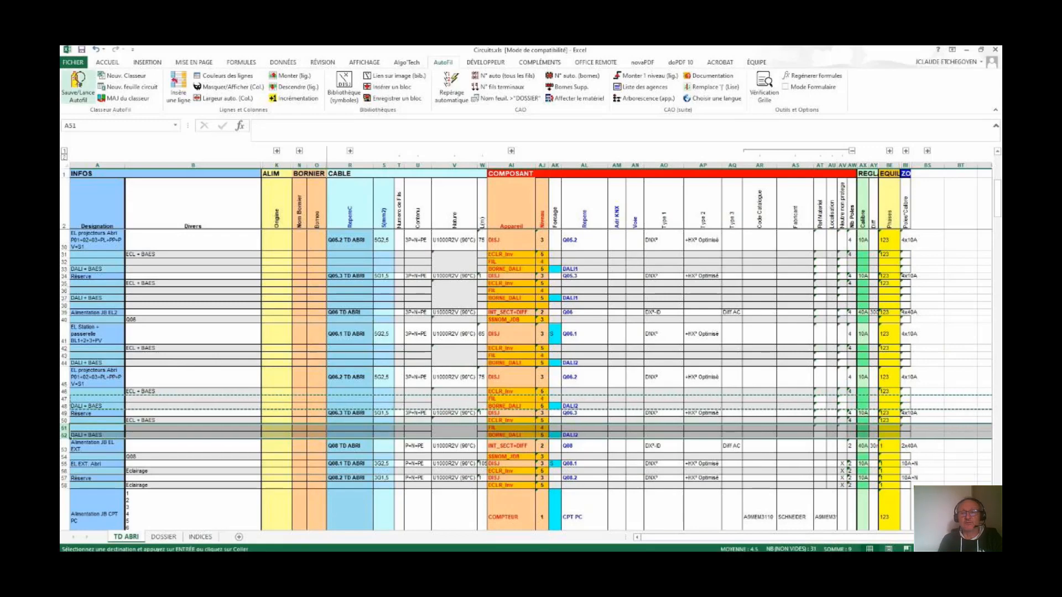
- Save the workbook and launch Auto'Fil to regenerate the schematics in Pack'Elec, check the DALI circuits, and return to Excel
left_click(78, 87)
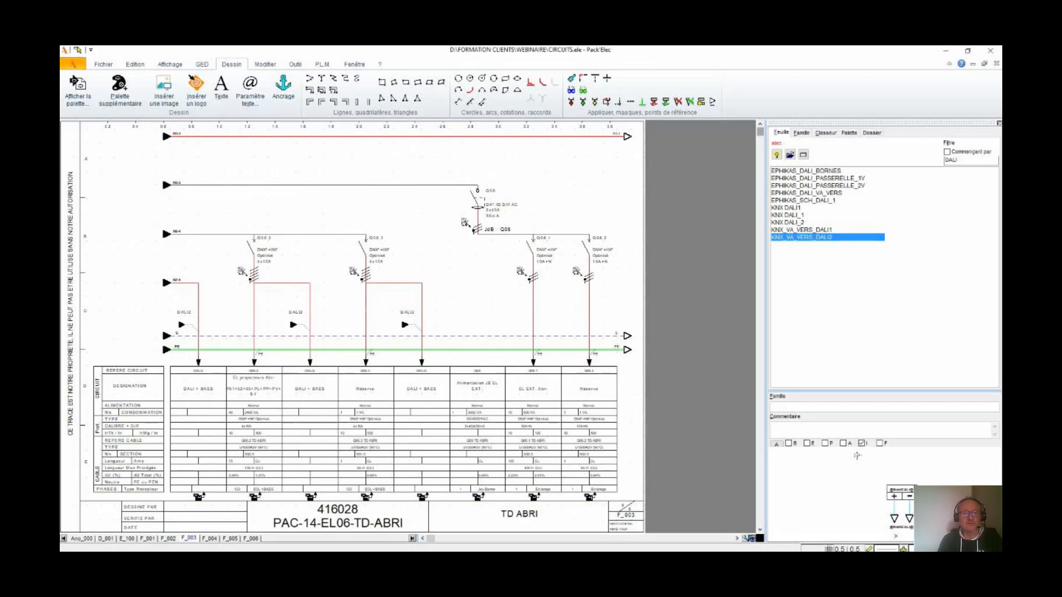
key("alt+Tab")
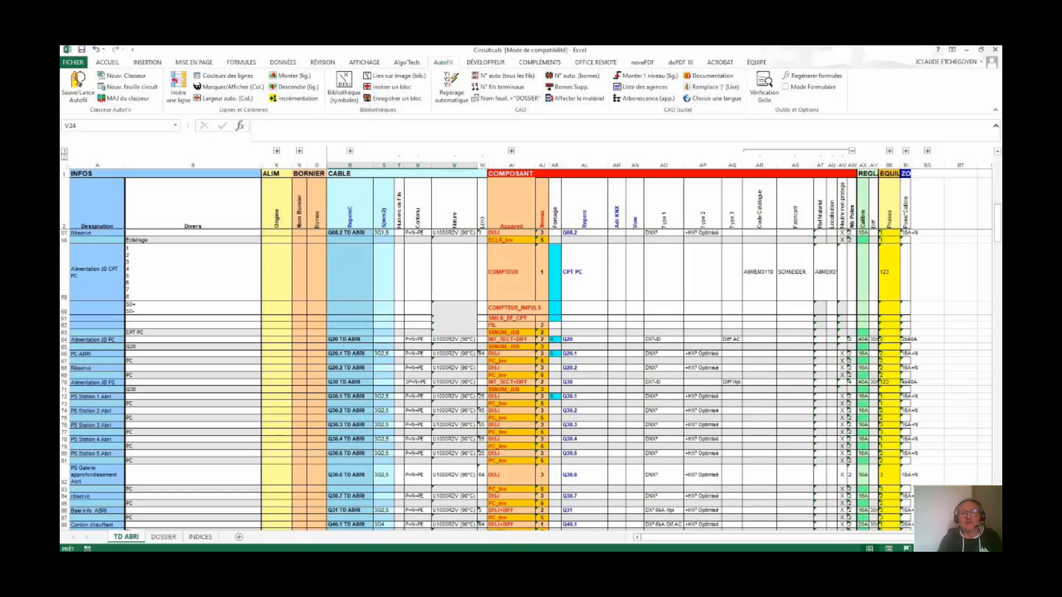
- Clear the cable data of the Alimentation JB PC row 64 and the Alimentation JB PS row 70, from reference to cable type
left_click_drag(454, 340, 350, 339)
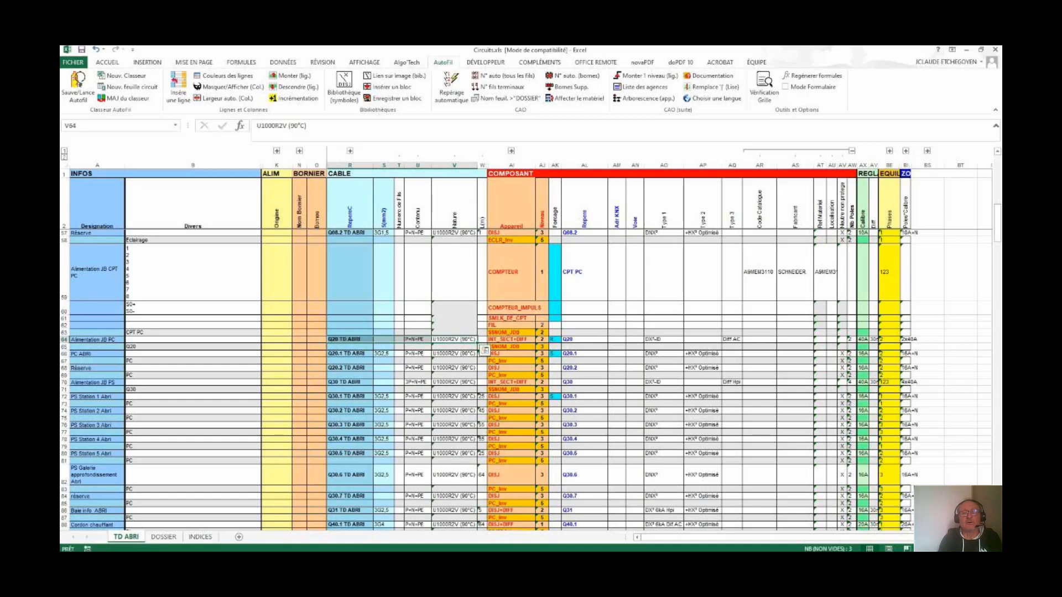
key("Delete")
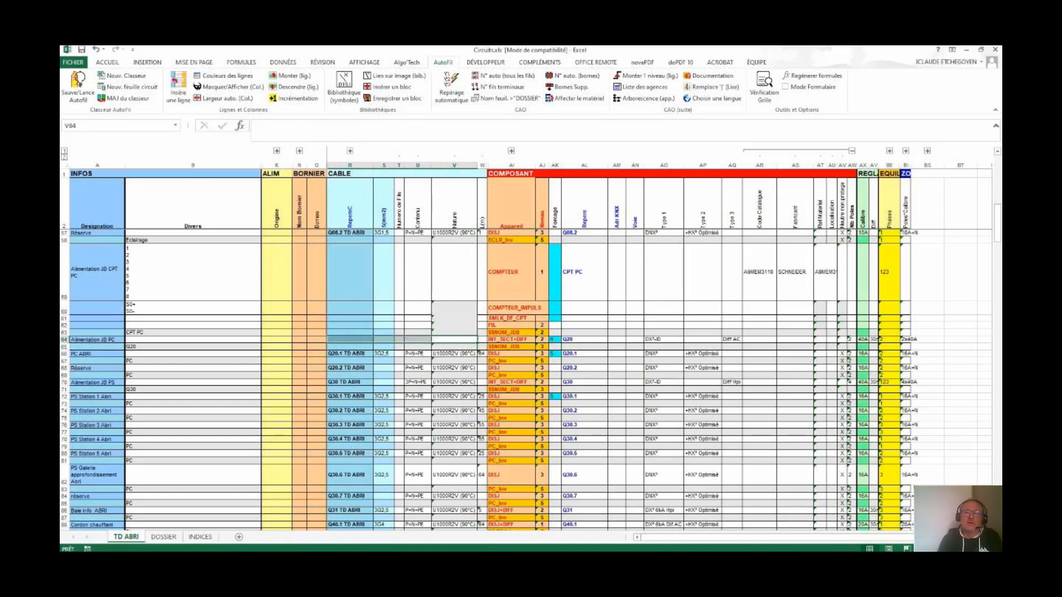
left_click_drag(346, 382, 454, 382)
key("Delete")
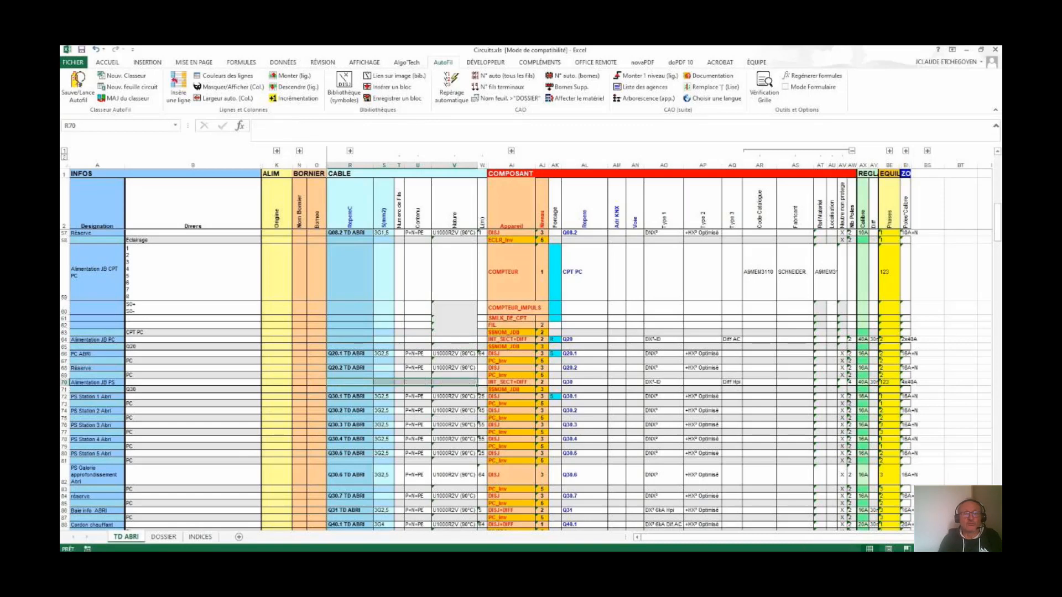
- Insert a line below the PS Station 1 Abri circuit at row 73 with the KNX_NO symbol at level 4
left_click(64, 403)
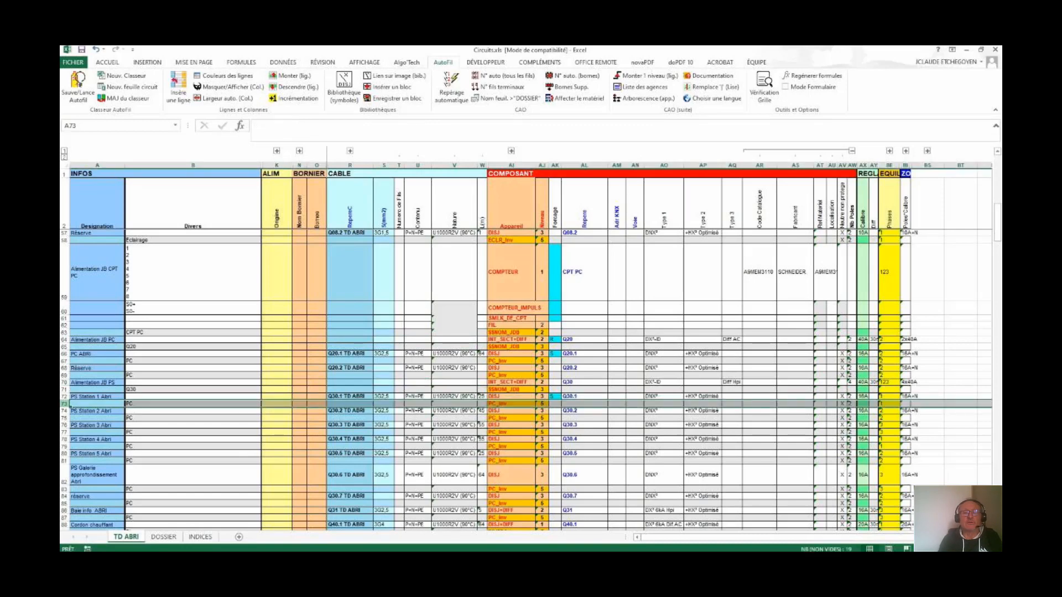
left_click(178, 89)
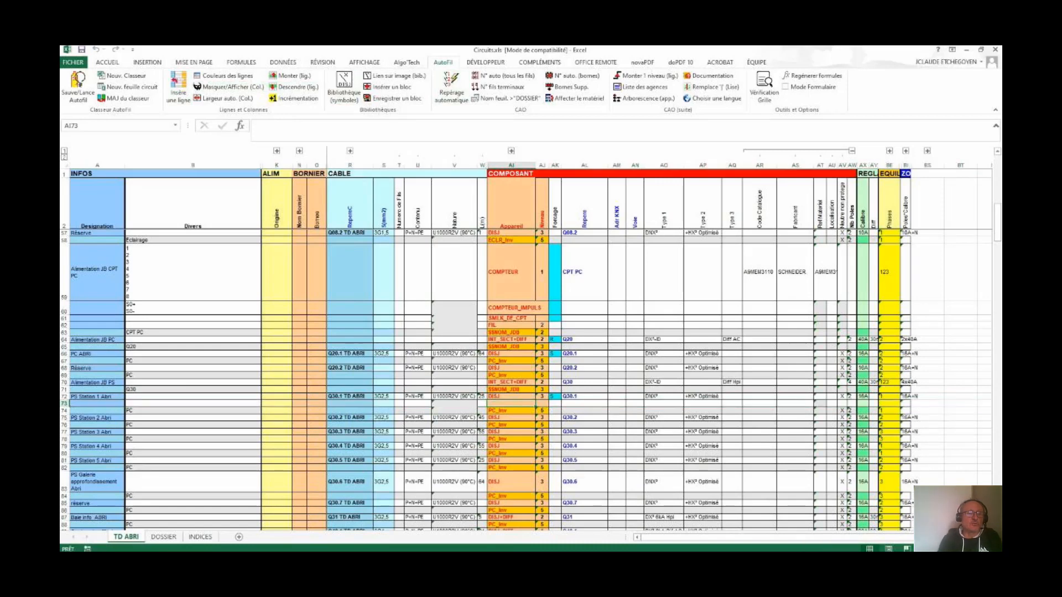
left_click(344, 86)
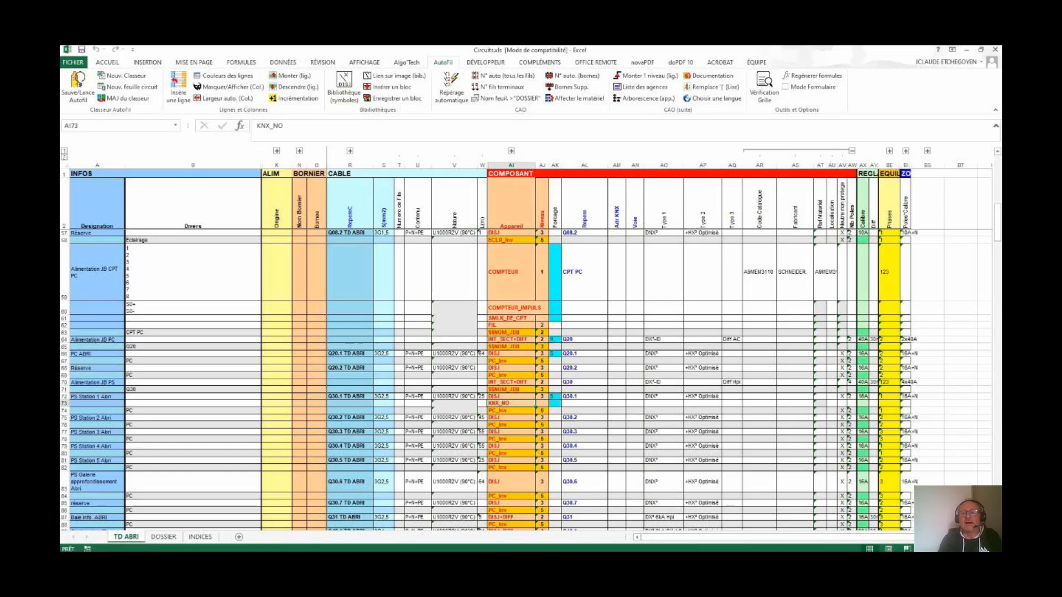
key("Right")
type("4")
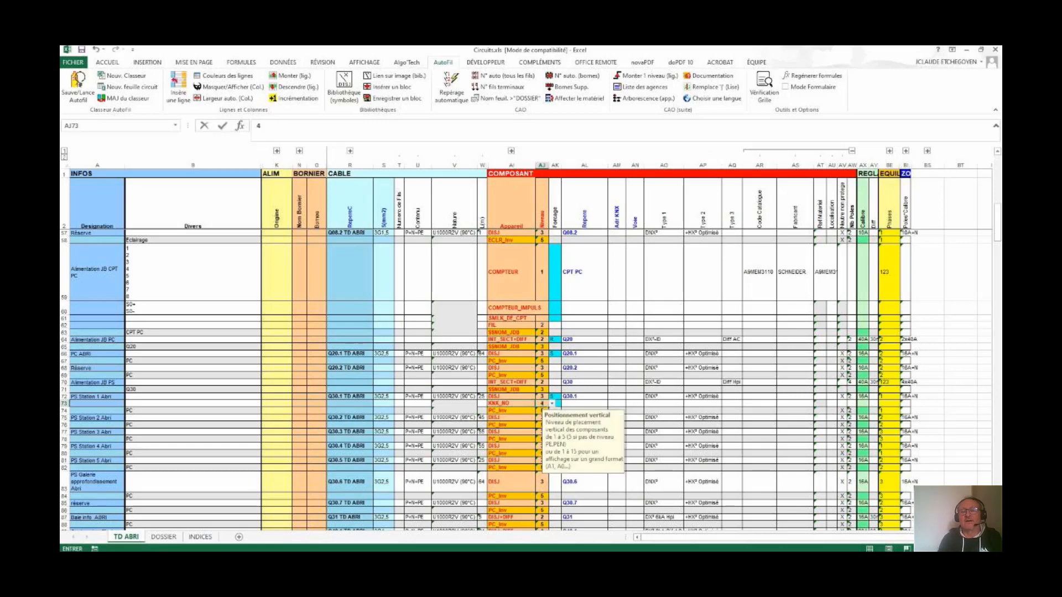
- Set the KNX address of the KNX_NO contact in row 73 to 1.1.5 and its channel (Voie) to 1
left_click(617, 404)
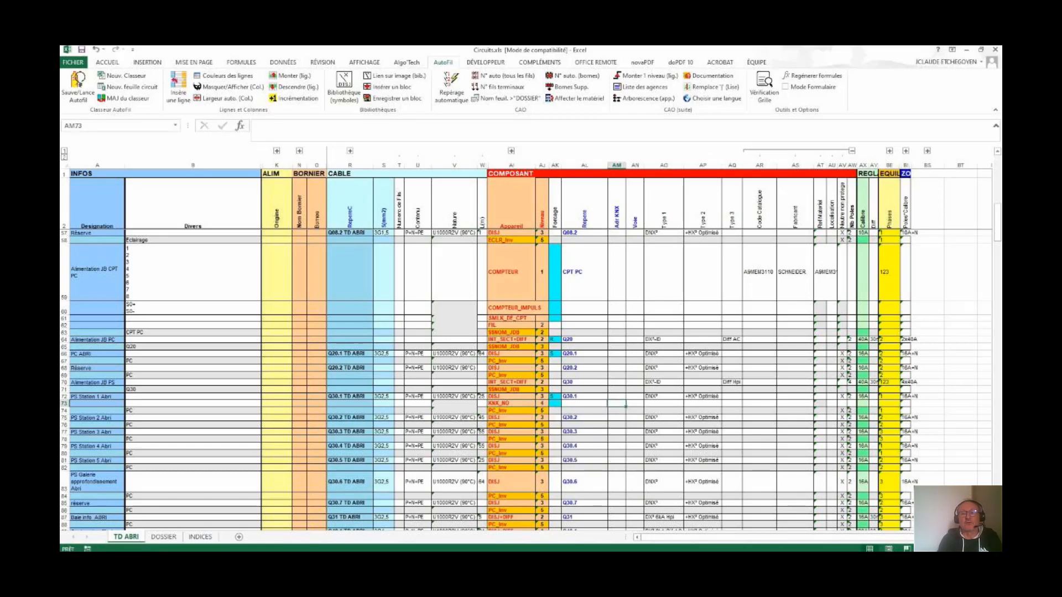
type("1.1.5")
key("Right")
type("1")
key("Return")
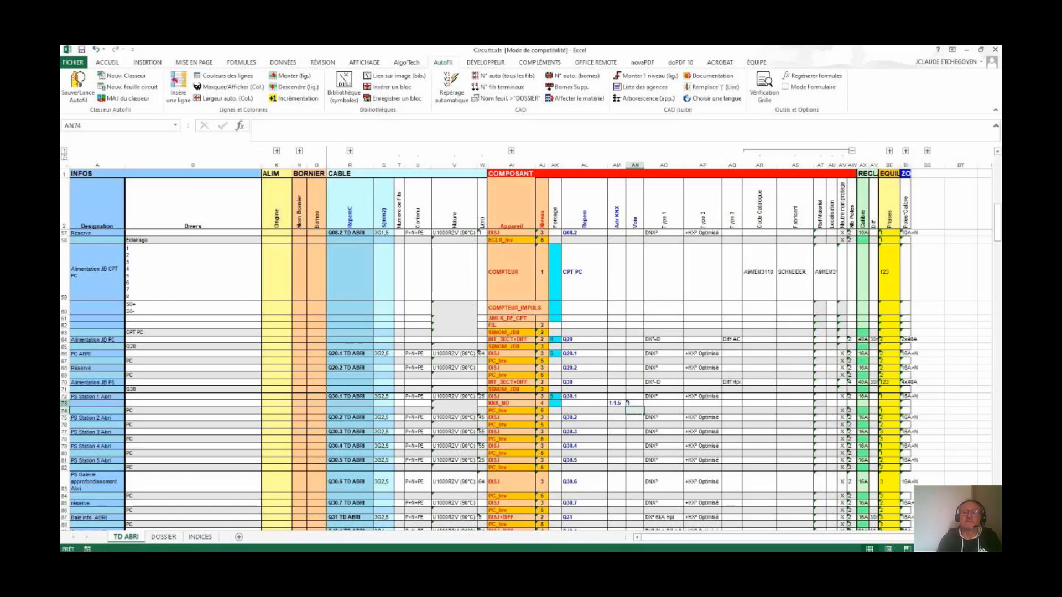
- Insert a copy of the KNX_NO row 73 below PS Station 2 Abri at row 76 and set its channel to 2
left_click(65, 404)
right_click(71, 404)
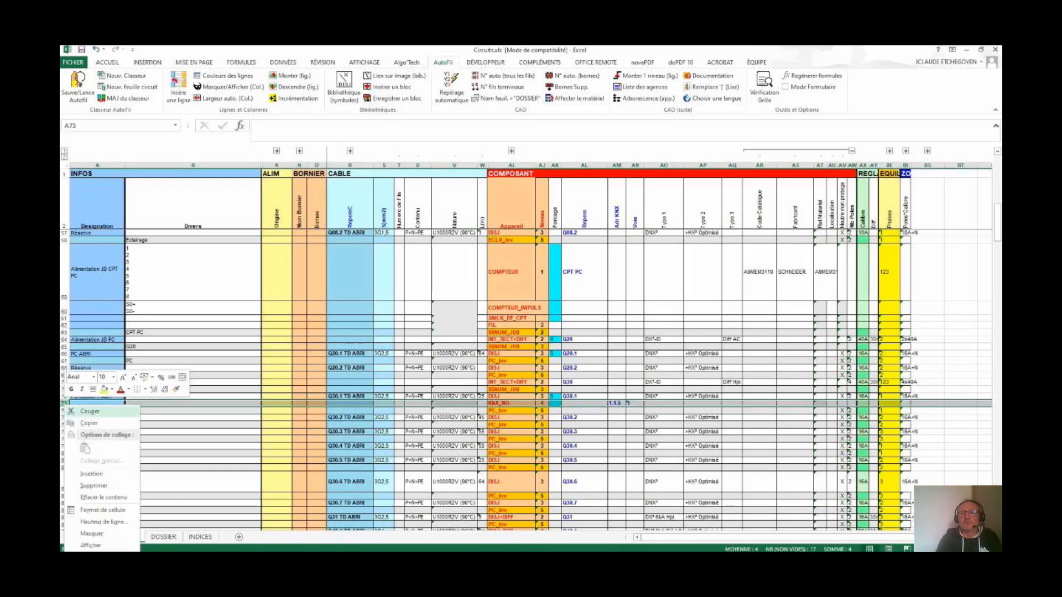
left_click(88, 423)
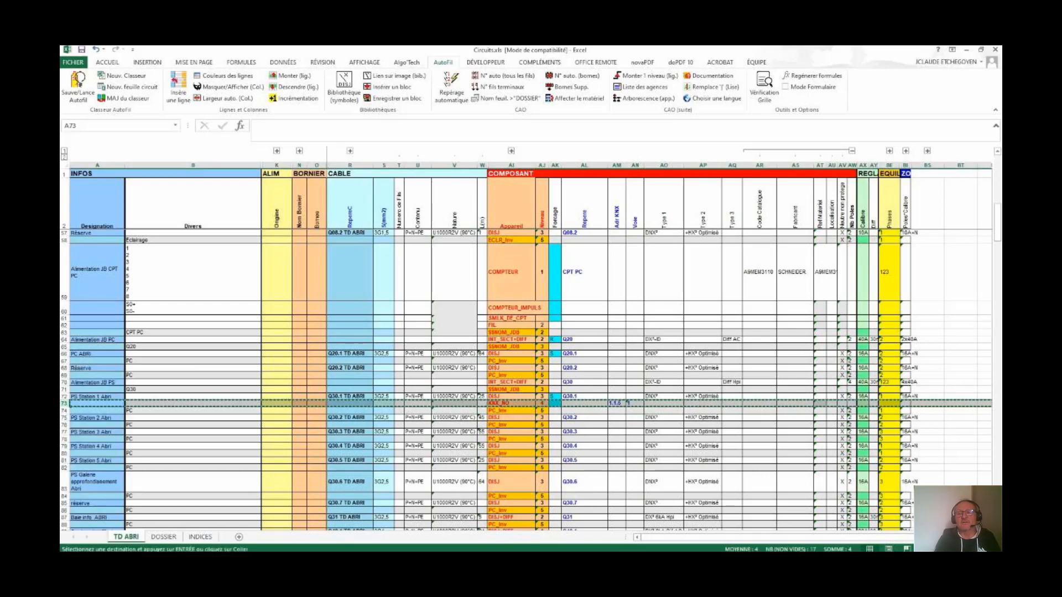
left_click(65, 424)
right_click(68, 425)
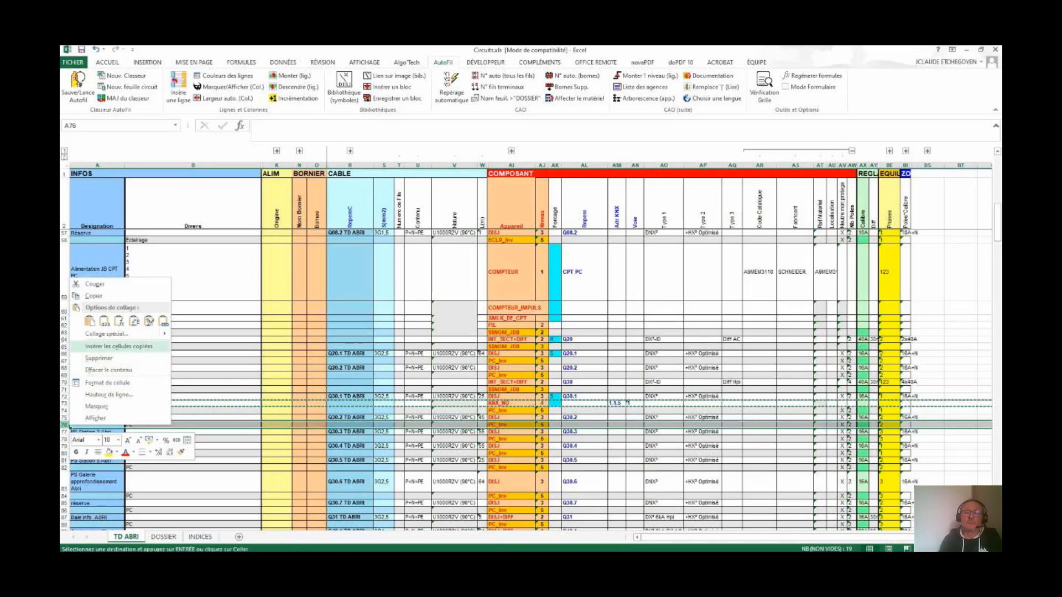
left_click(118, 346)
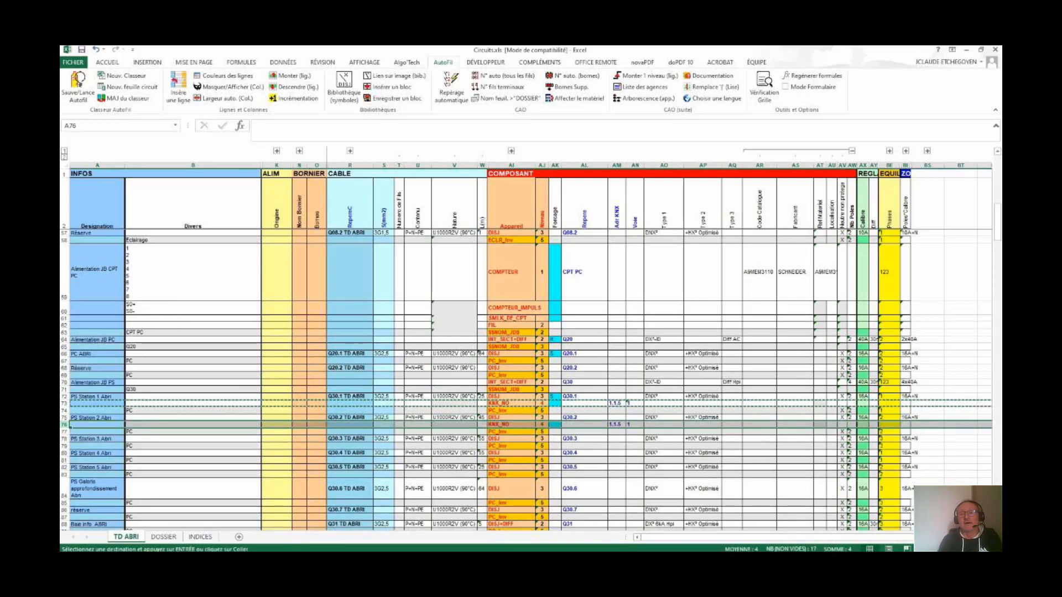
left_click(633, 424)
type("2")
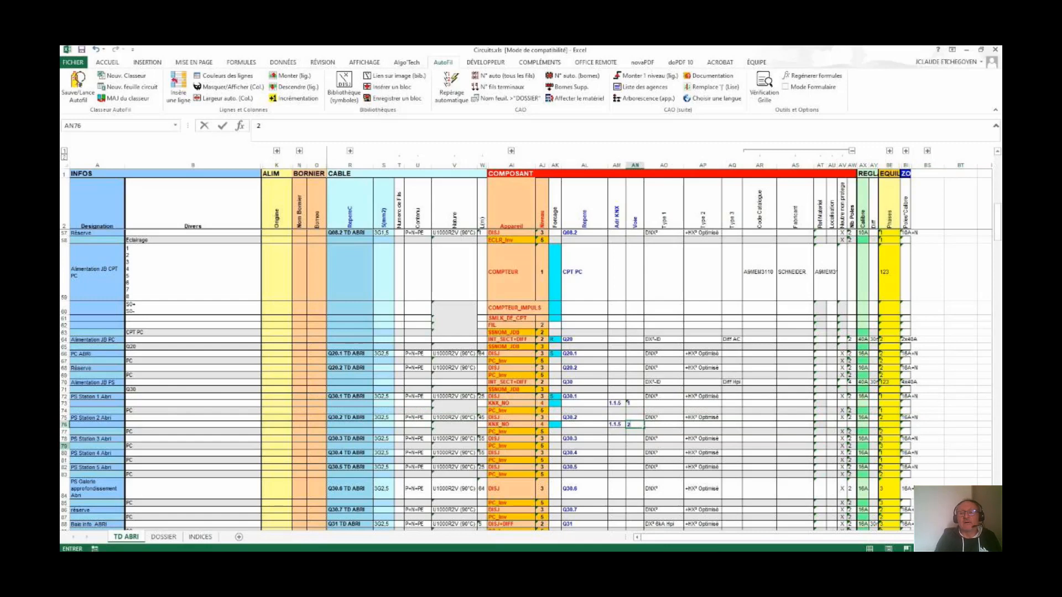
- Insert a copy of the KNX_NO row 76 below PS Station 3 Abri at row 79 and set its channel to 3
left_click(65, 424)
key("ctrl+c")
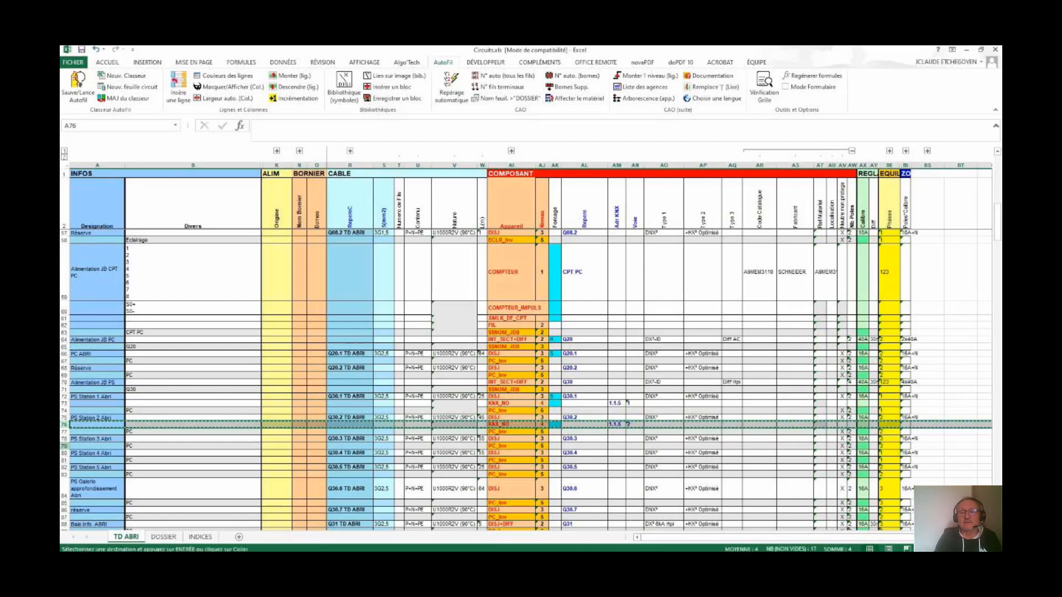
left_click(65, 445)
right_click(64, 446)
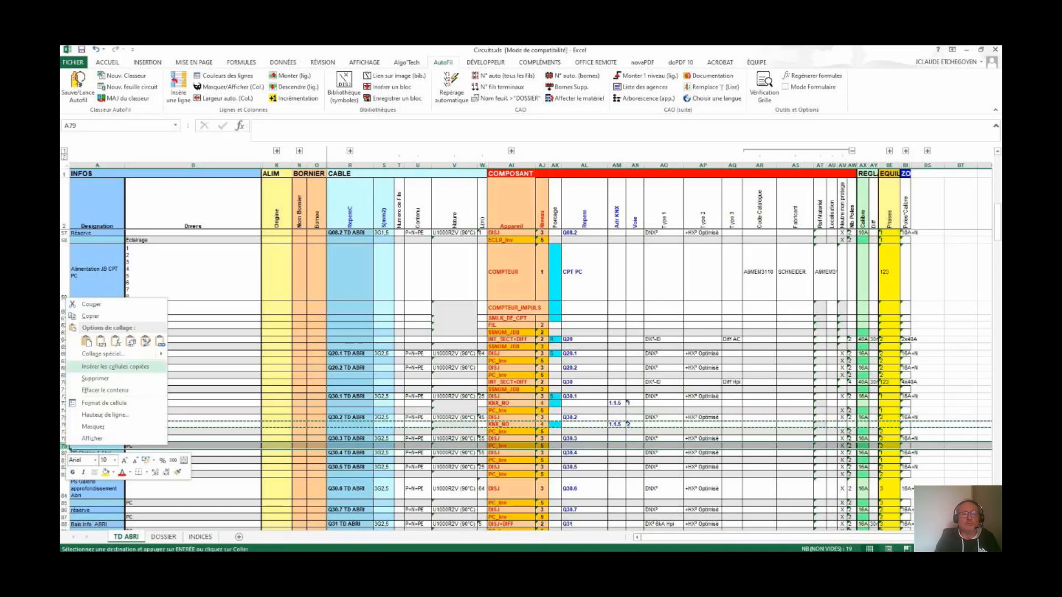
left_click(115, 367)
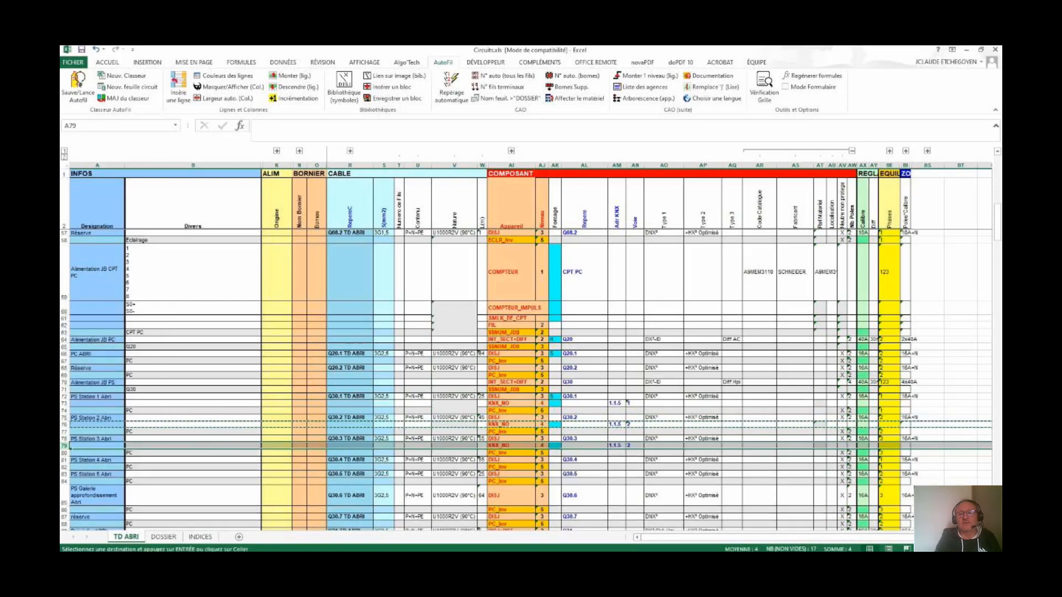
left_click(635, 445)
type("3")
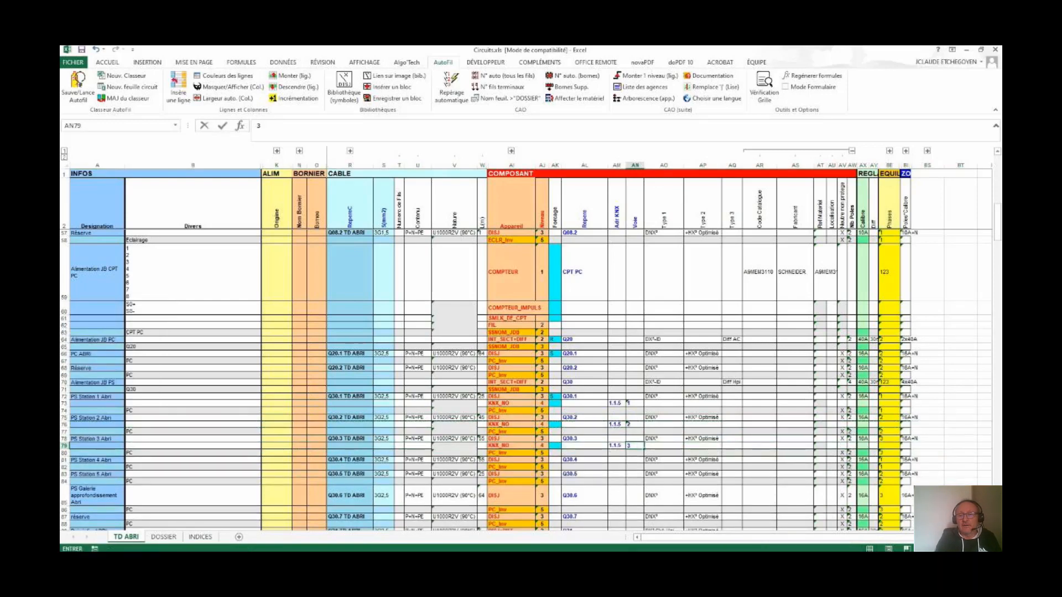
key("Return")
- Insert a copy of the KNX_NO row 79 below PS Station 4 Abri at row 82 and set its channel to 4
left_click(65, 445)
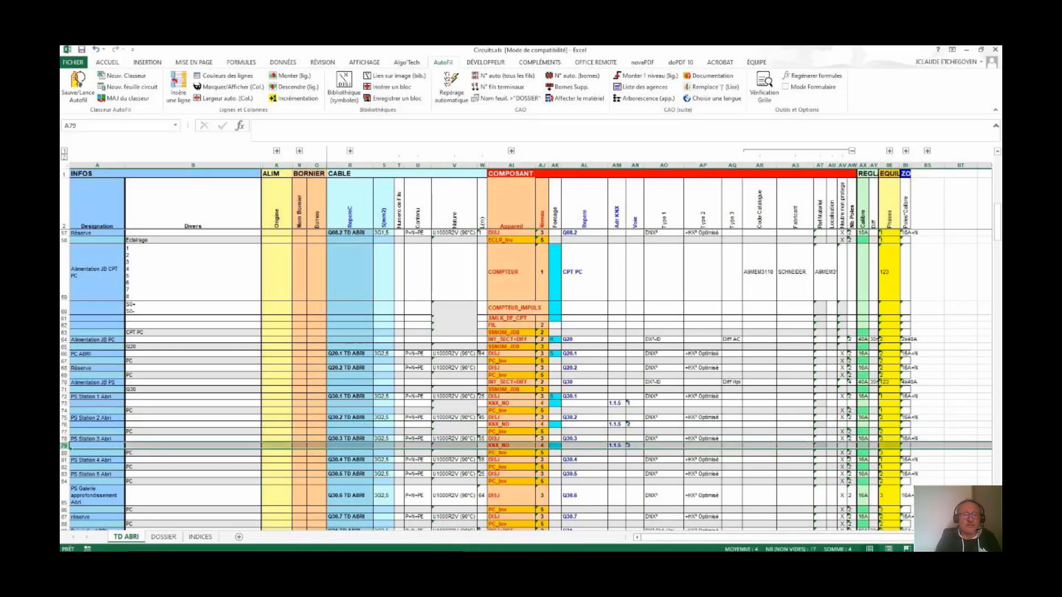
key("ctrl+c")
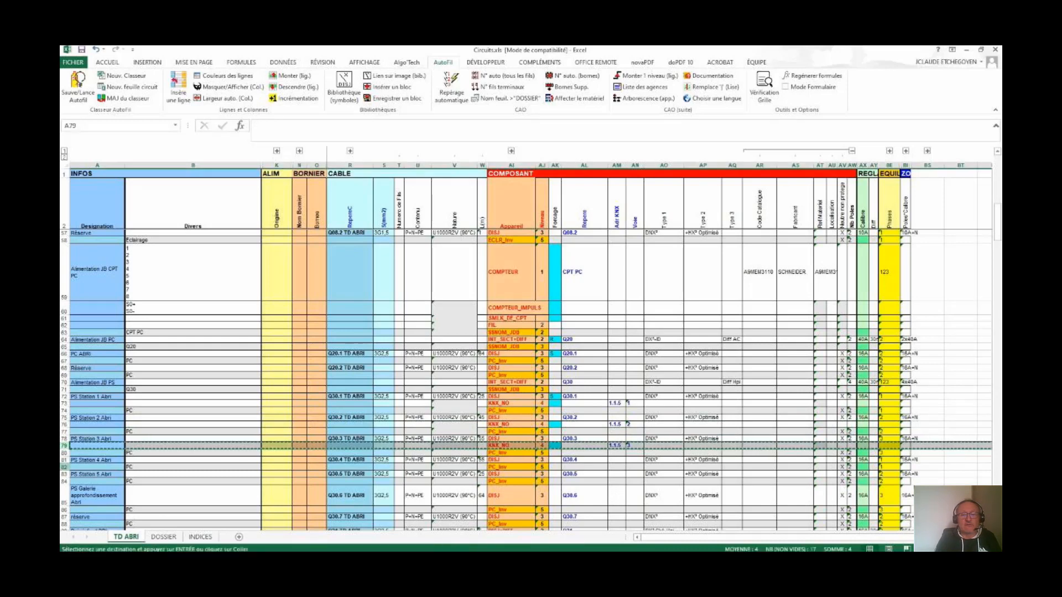
left_click(64, 467)
right_click(64, 467)
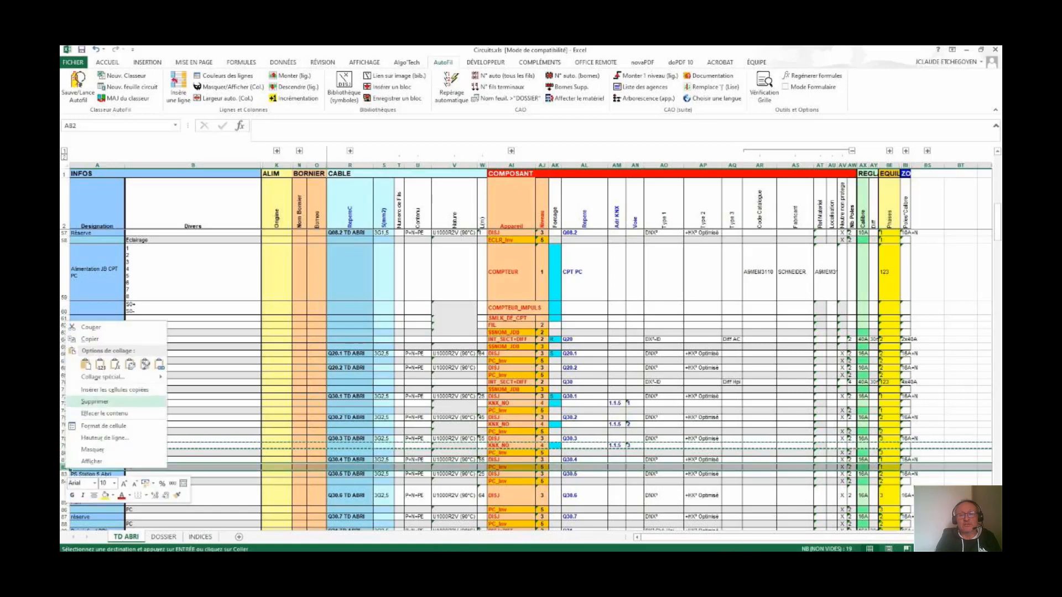
left_click(110, 390)
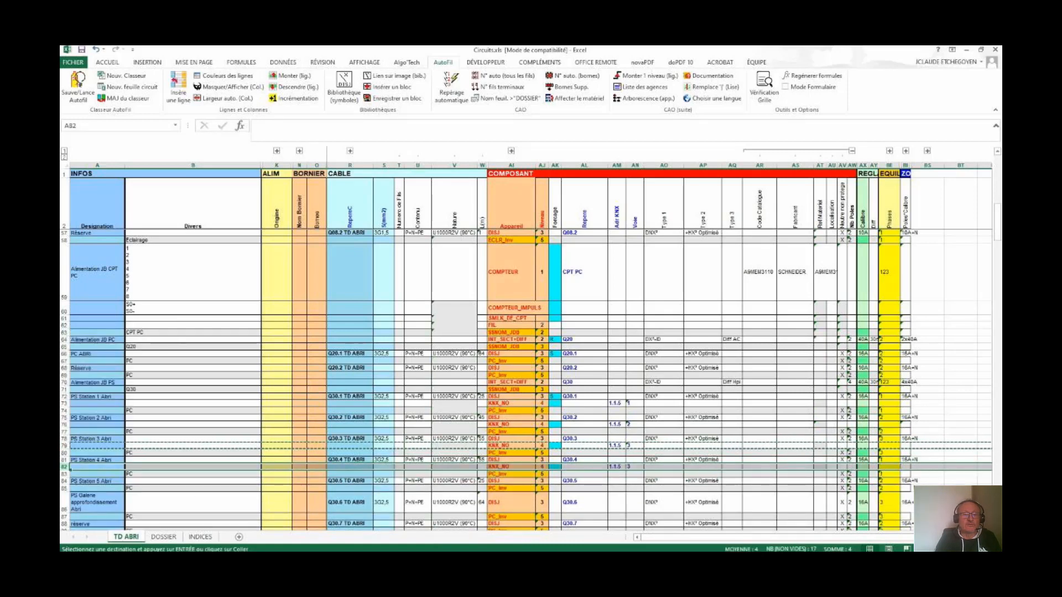
left_click(632, 466)
type("4")
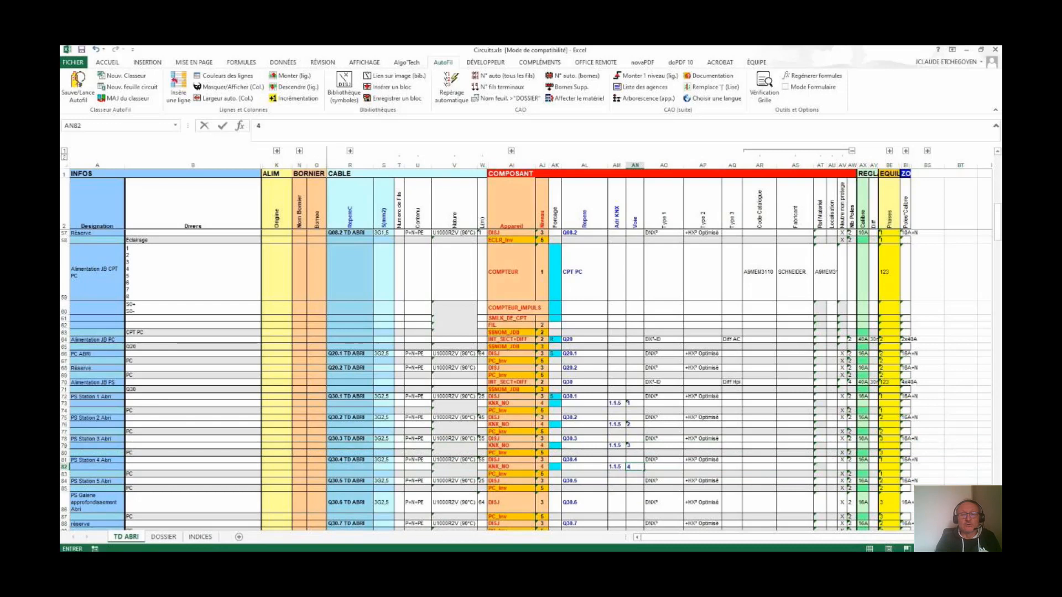
- Insert a copy of the KNX_NO row 82 below PS Station 5 Abri at row 85 and set its channel to 5
left_click(64, 468)
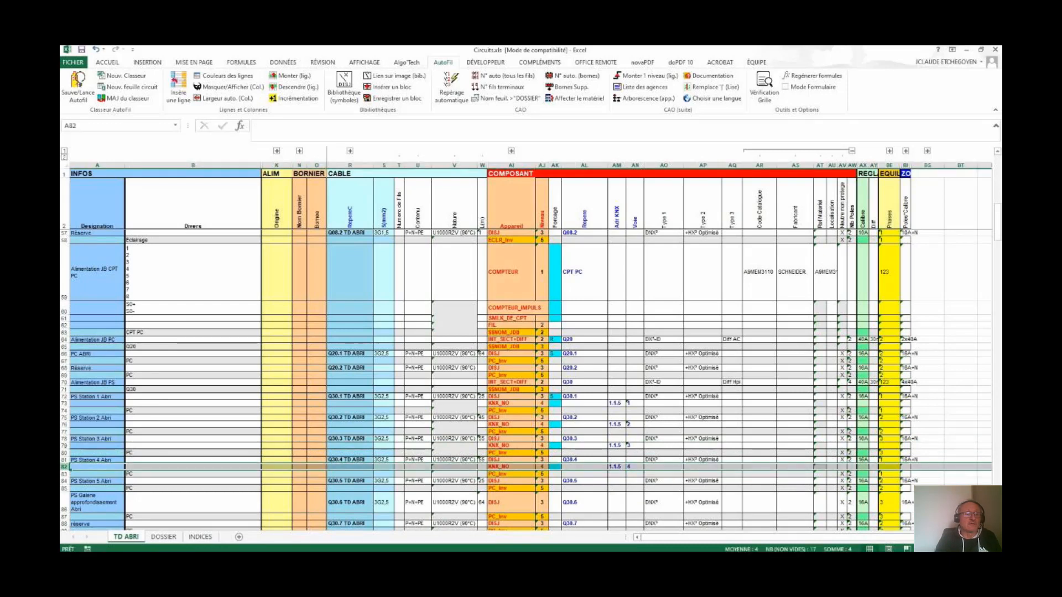
key("ctrl+c")
left_click(64, 488)
right_click(64, 488)
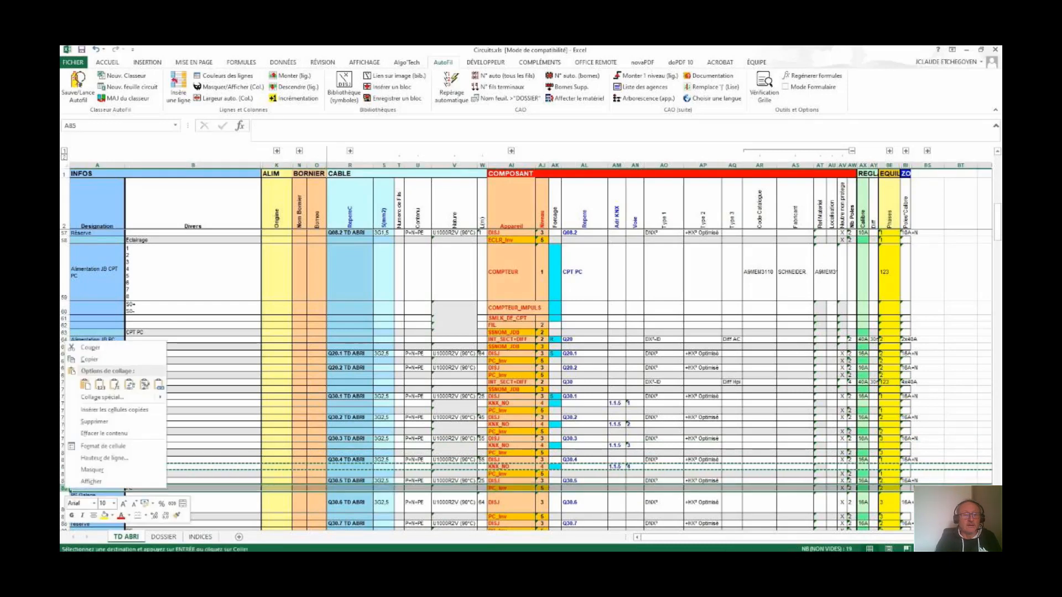
left_click(114, 410)
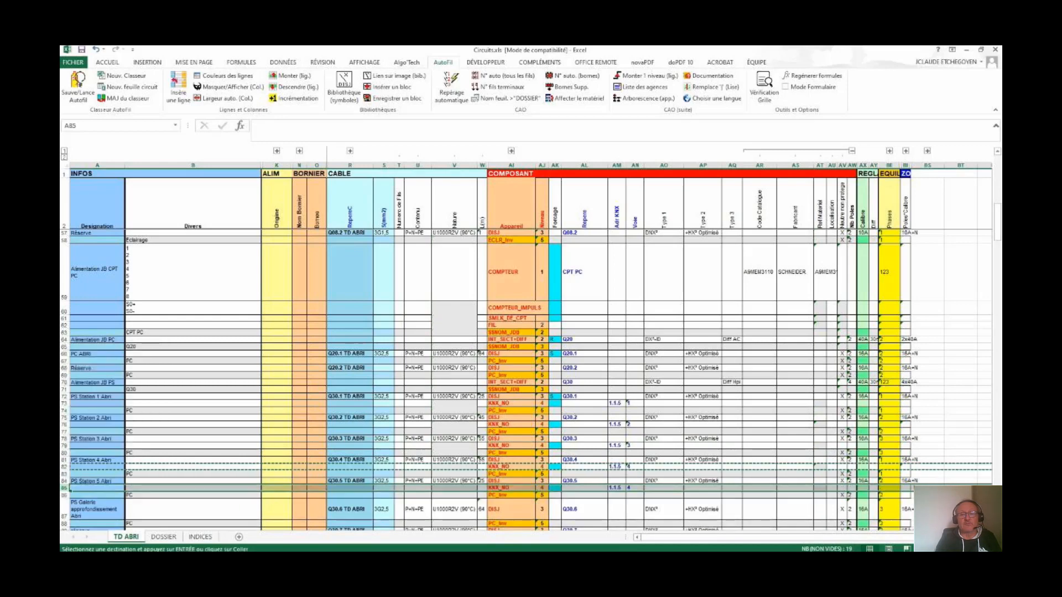
left_click(635, 487)
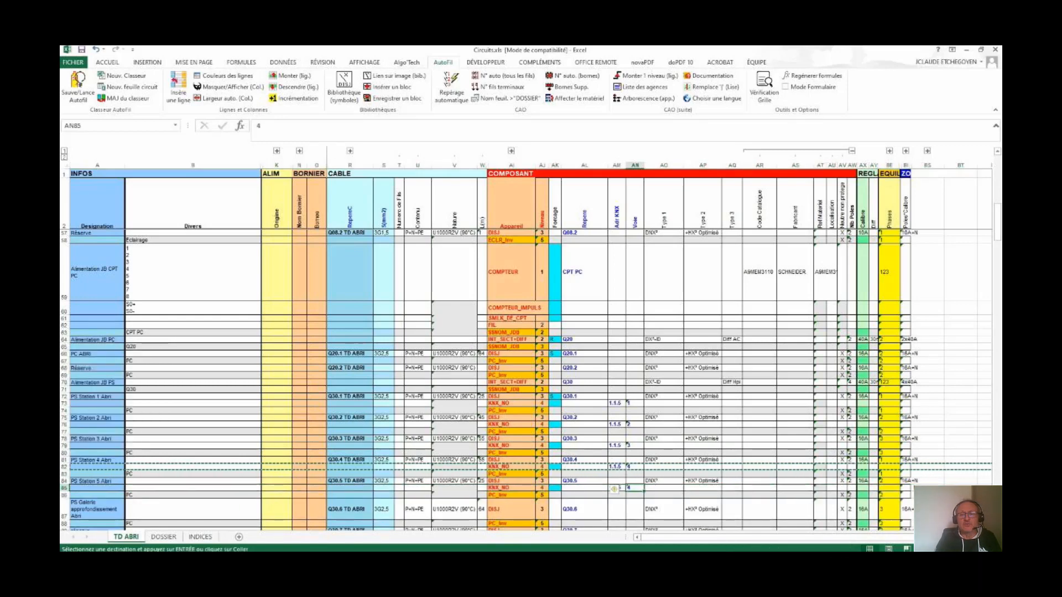
type("5")
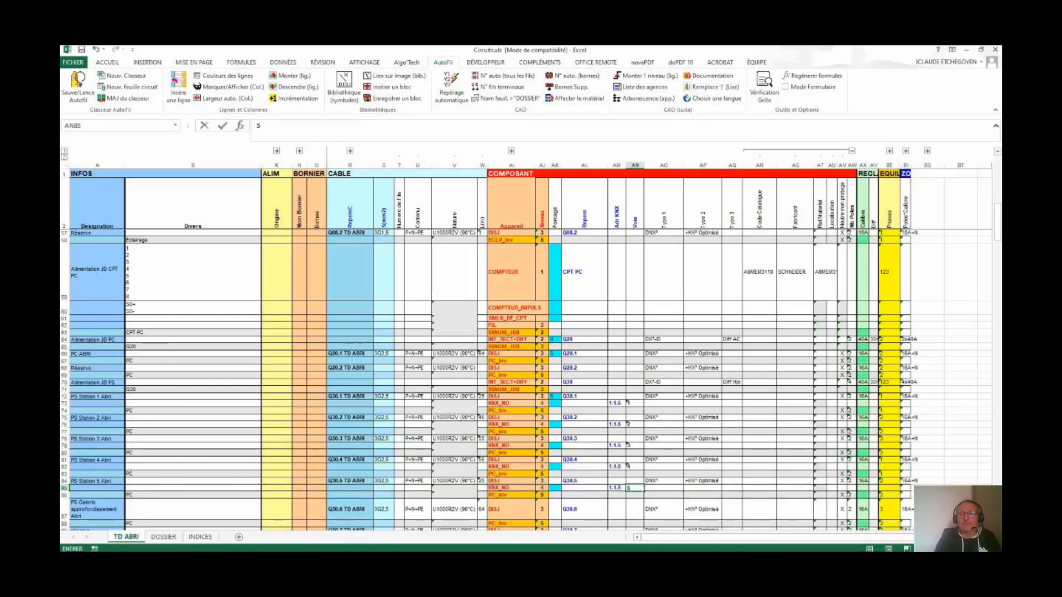
- Insert a copy of the KNX_NO row 85 below PS Galerie approfondissement Abri at row 88 and set its channel to 6
left_click(64, 487)
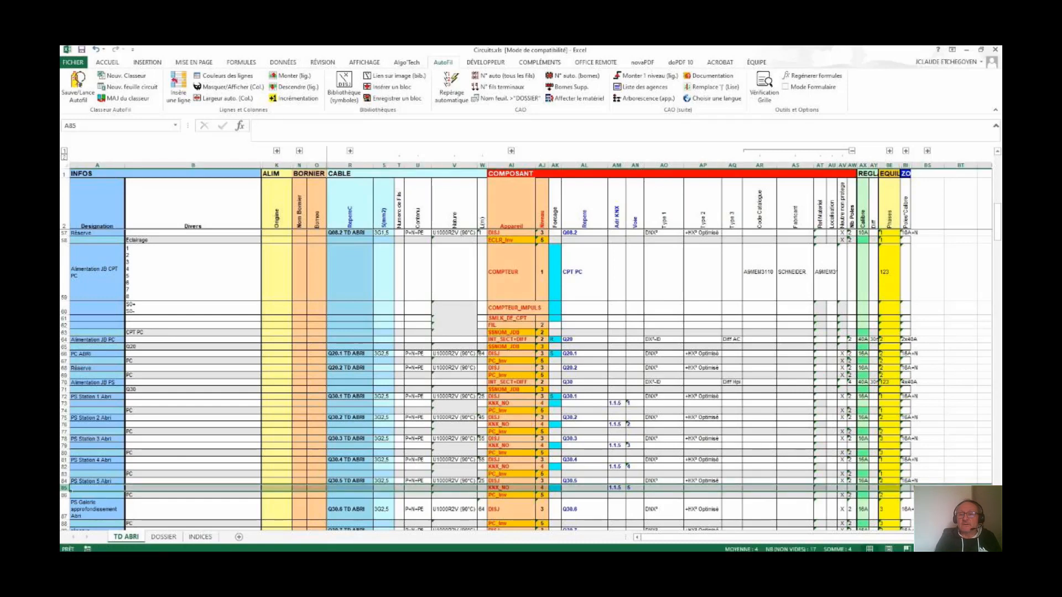
key("ctrl+c")
scroll(64, 487, "down", 1)
scroll(526, 380, "down", 1)
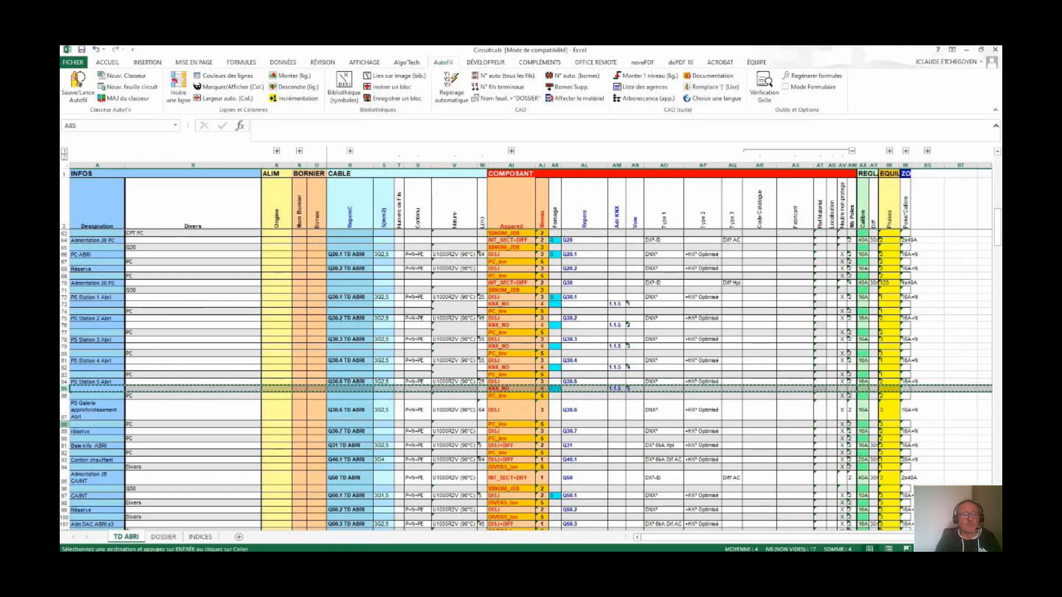
left_click(64, 424)
right_click(70, 426)
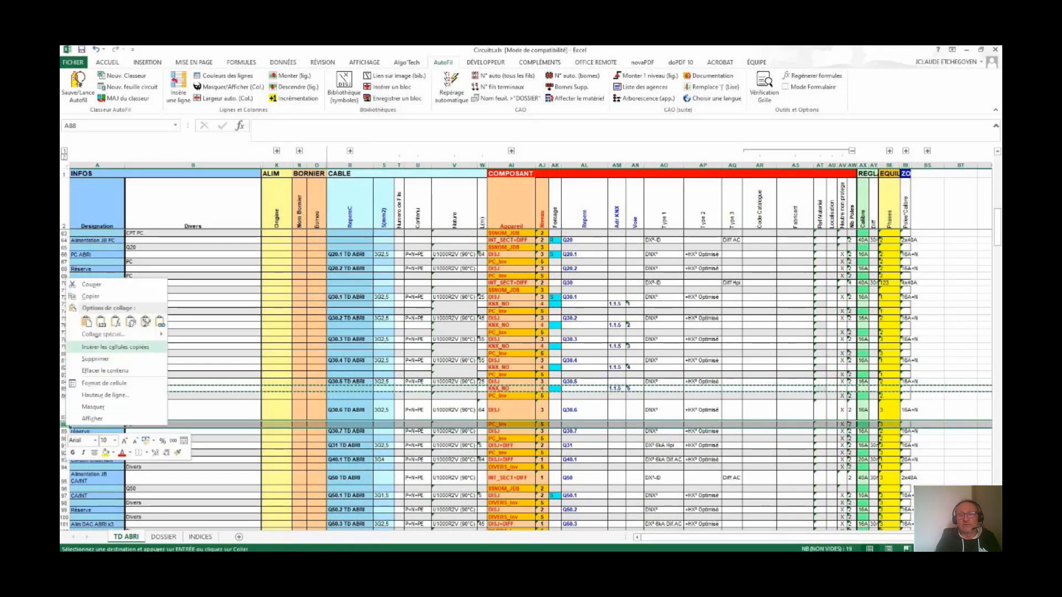
left_click(111, 347)
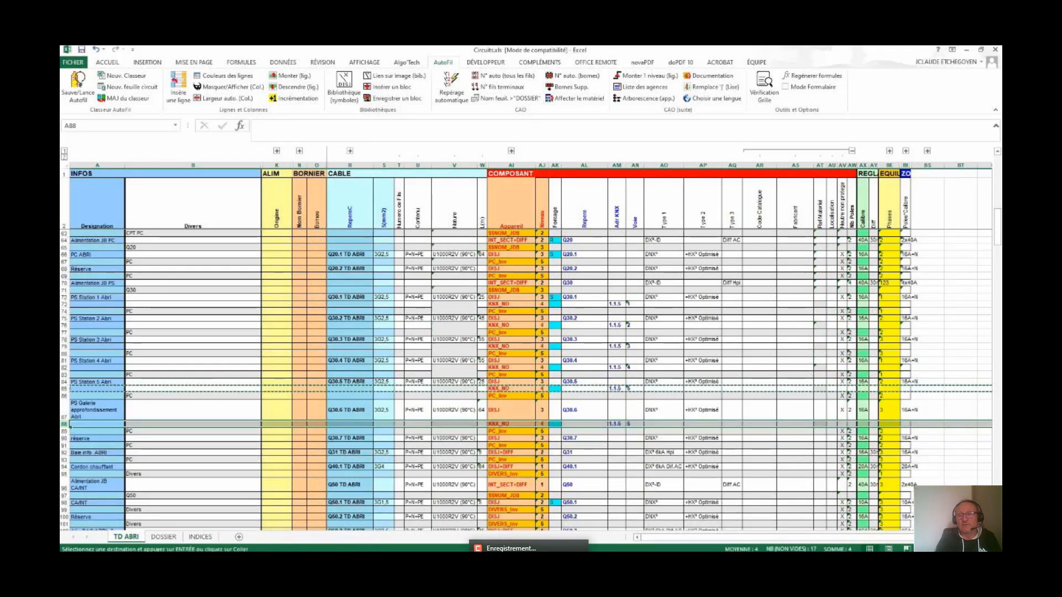
left_click(634, 424)
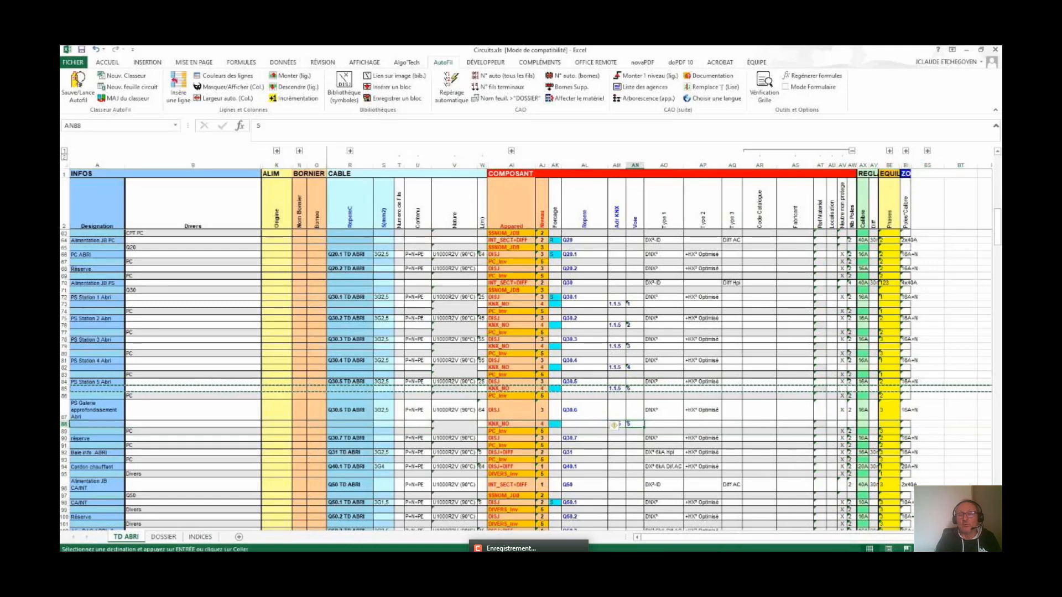
type("6")
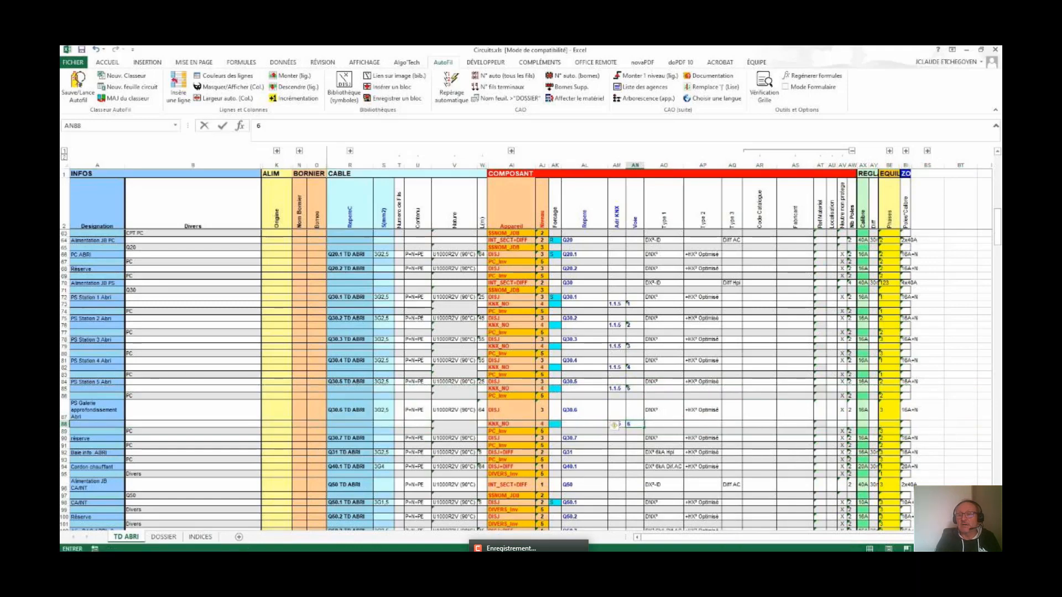
key("Return")
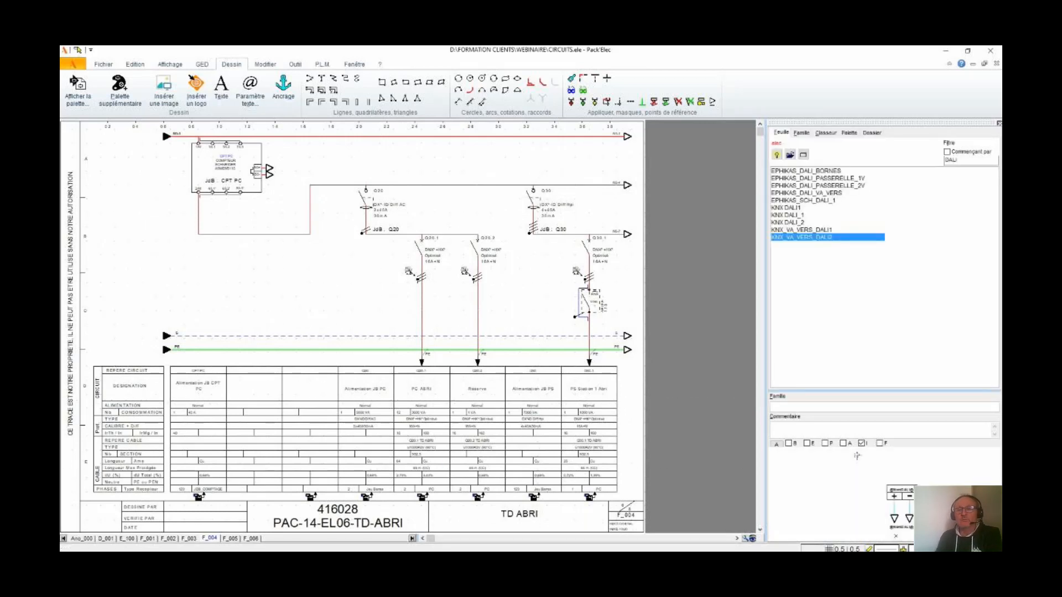
- Check the KNX contacts on folio F_005 in Pack'Elec and return to the Excel workbook
left_click(230, 538)
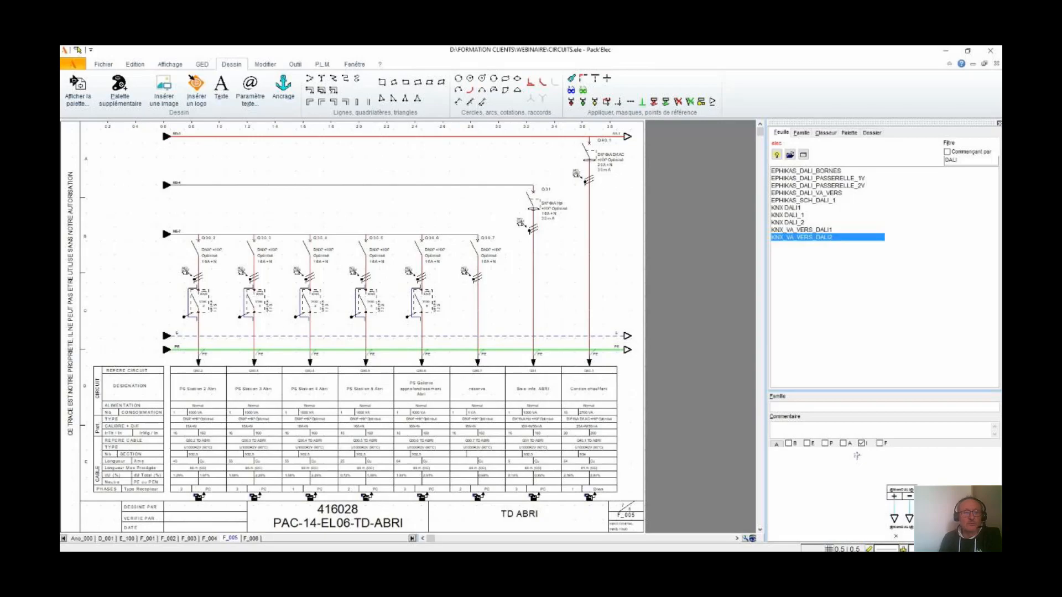
key("alt+Tab")
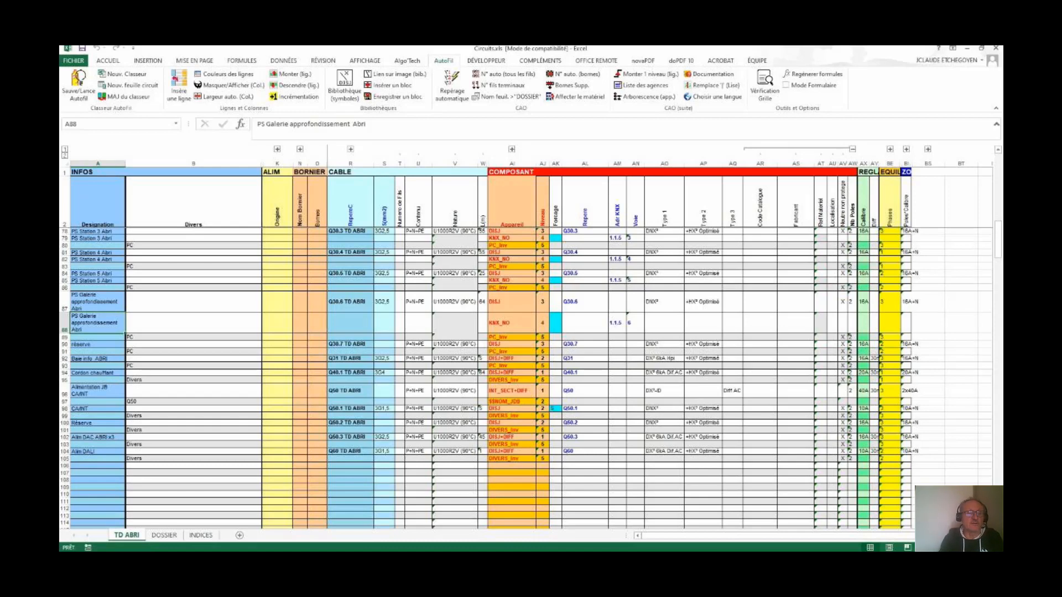
- Delete the DIVERS_Inv row 105 below the Alim DALI circuit
left_click(64, 458)
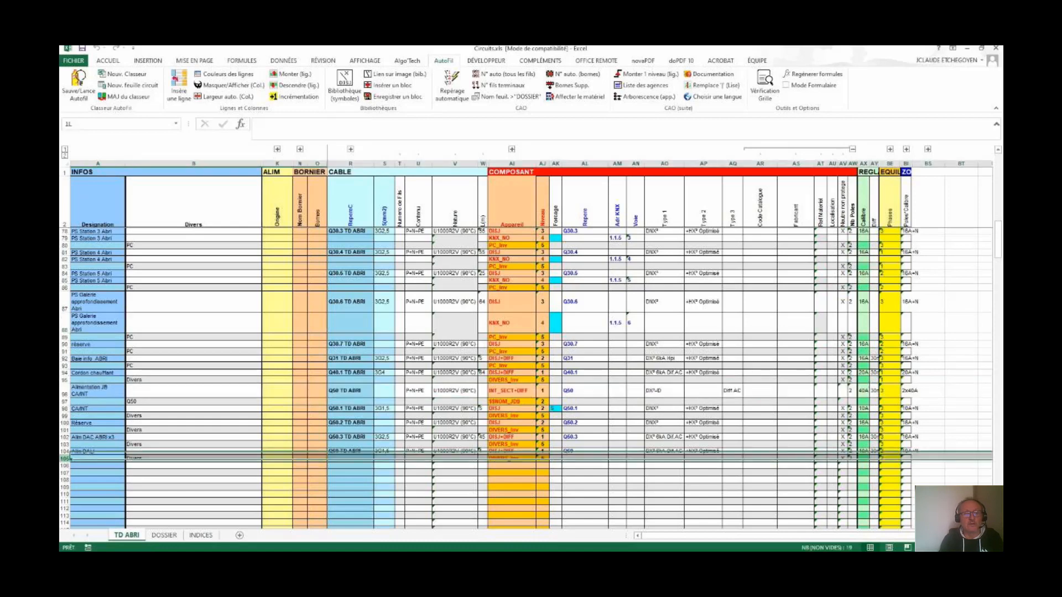
right_click(64, 459)
left_click(95, 394)
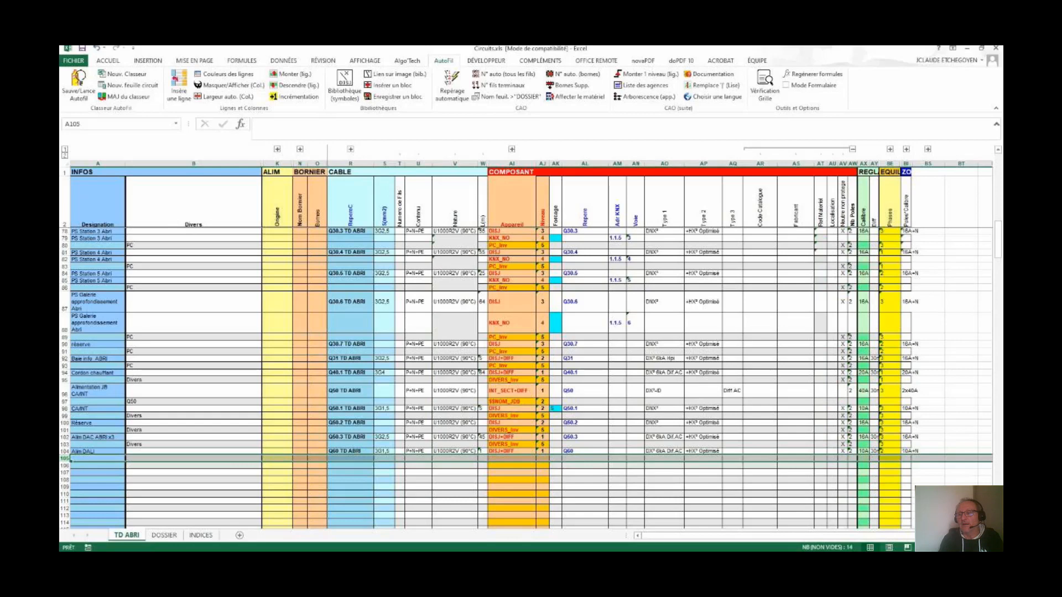
- Insert the KNX_MODULE_ALIMENTE symbol from the library in row 105 and enter rt in cell AK105
double_click(512, 458)
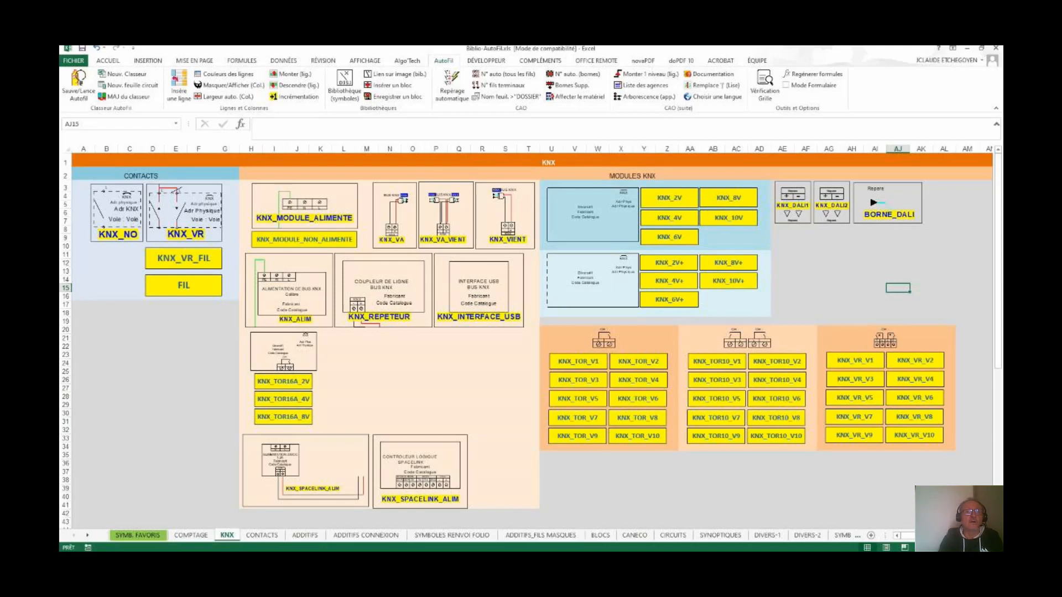
left_click(304, 217)
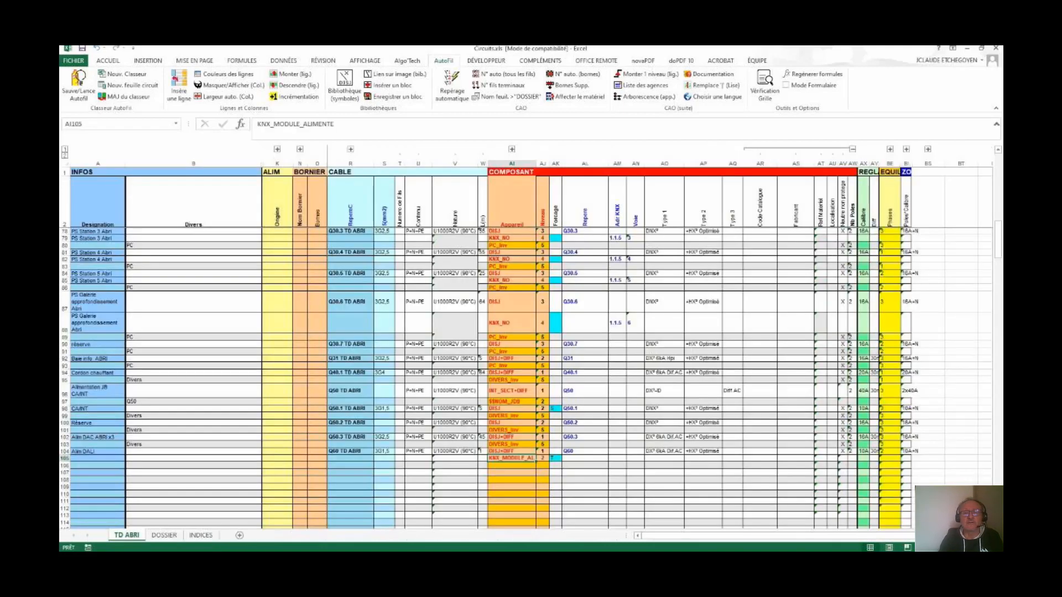
key("Right")
key("Right")
type("rt")
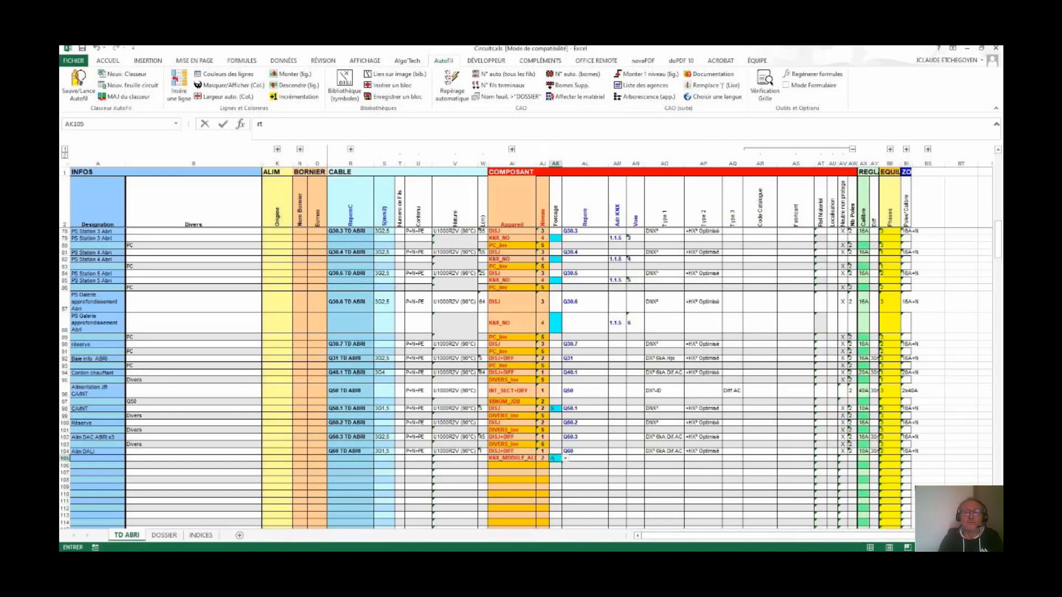
key("Return")
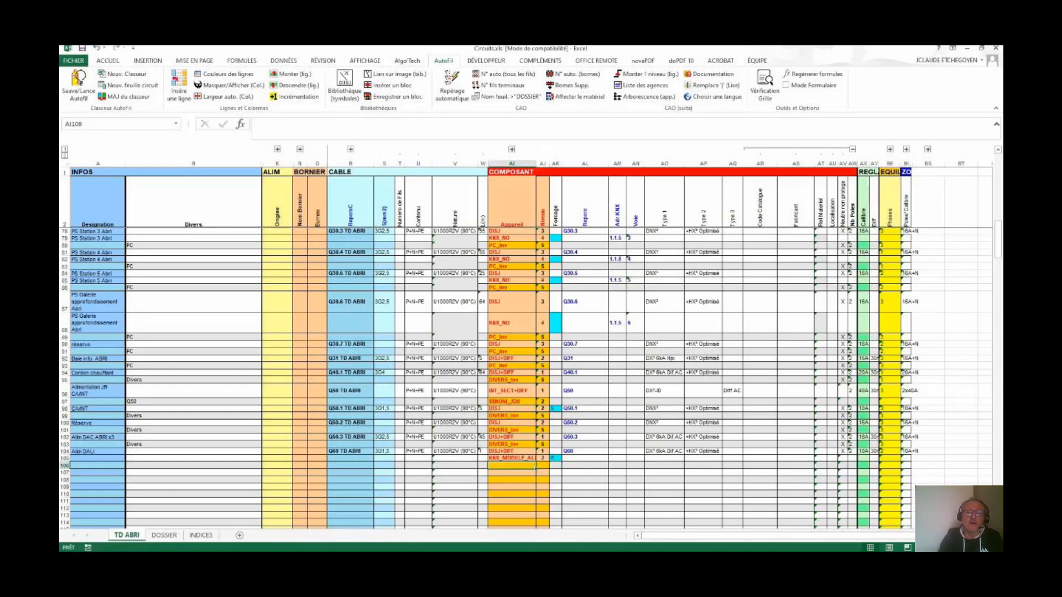
- Insert the KNX_ALIM symbol in row 106 with catalogue code MTN684064 and manufacturer SCHNEIDER
left_click(344, 85)
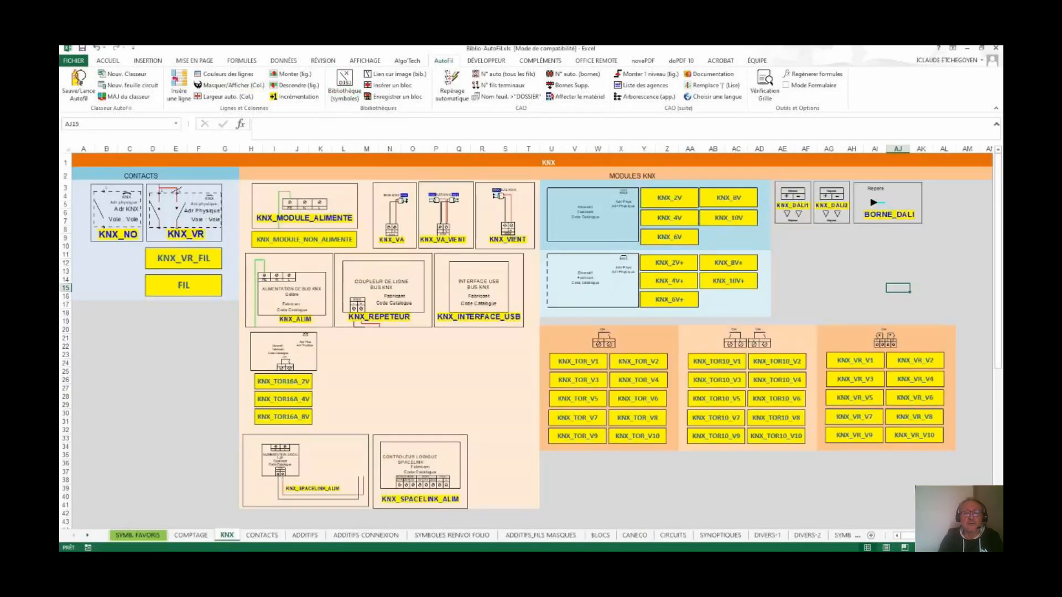
left_click(294, 319)
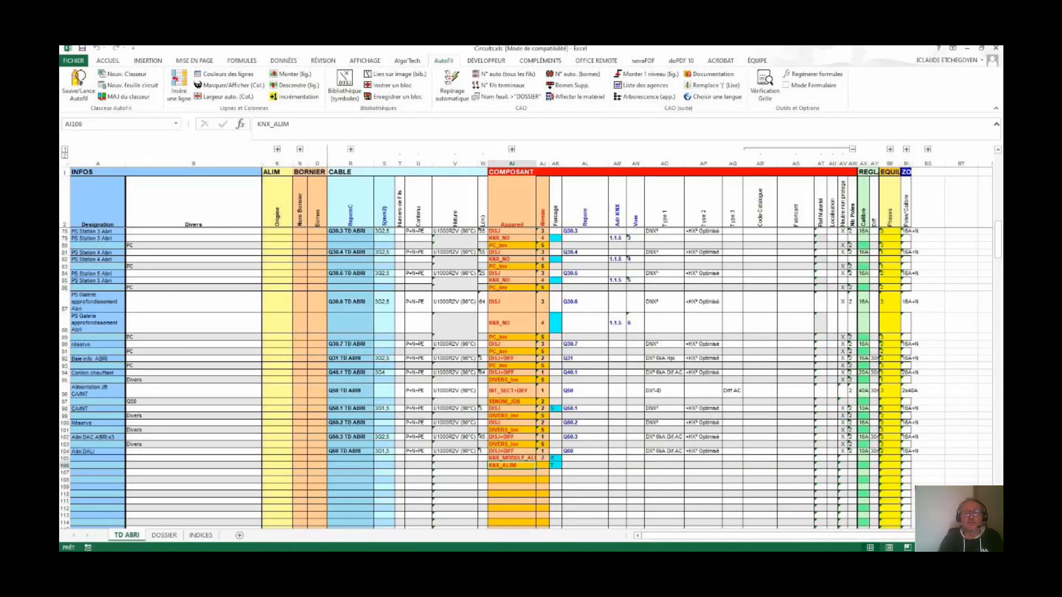
left_click(760, 466)
type("MTN684064")
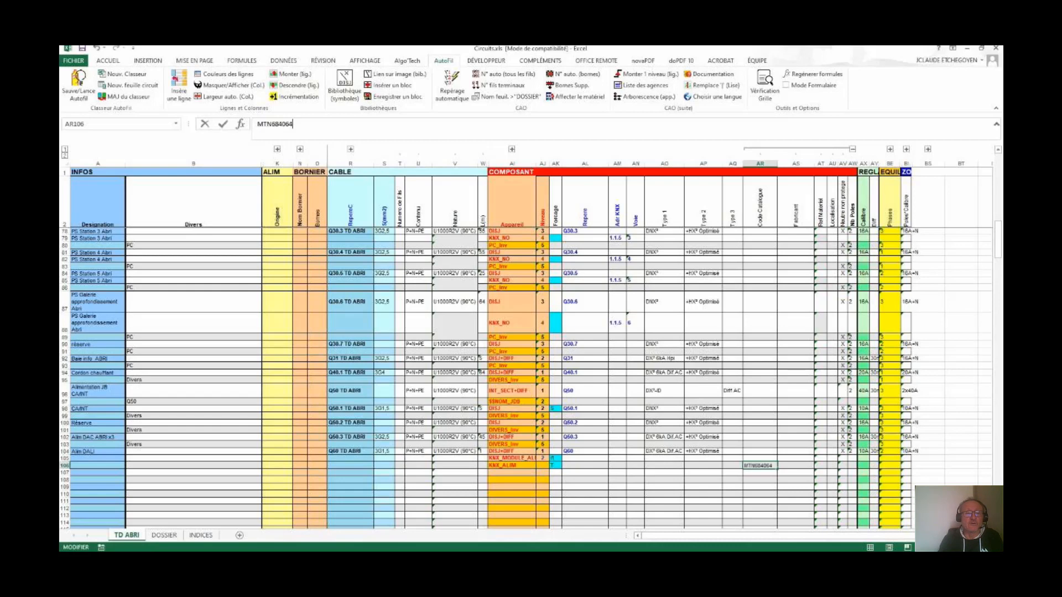
key("Tab")
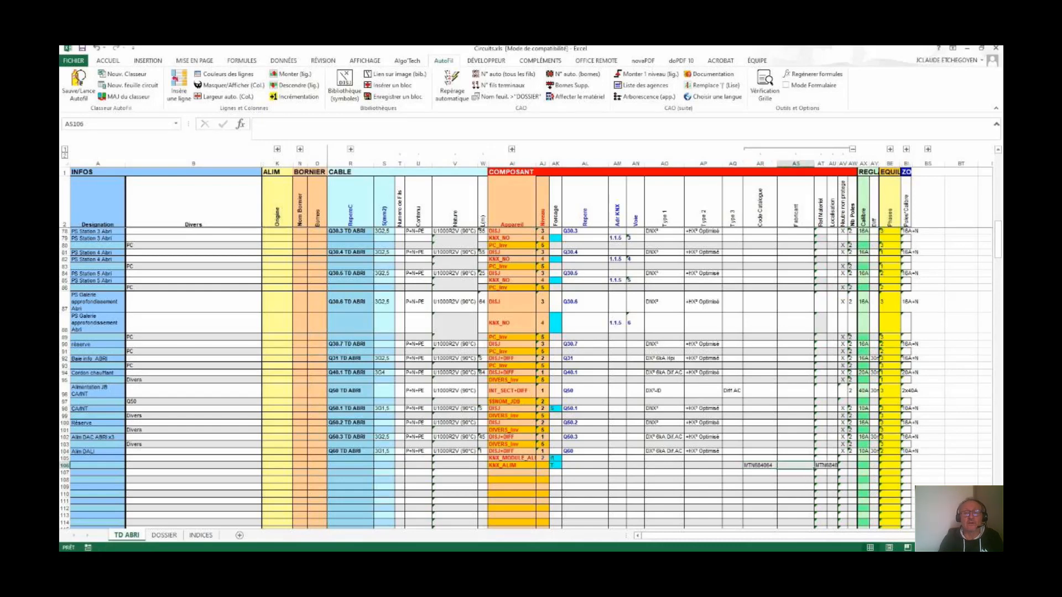
type("SCHNEIDER")
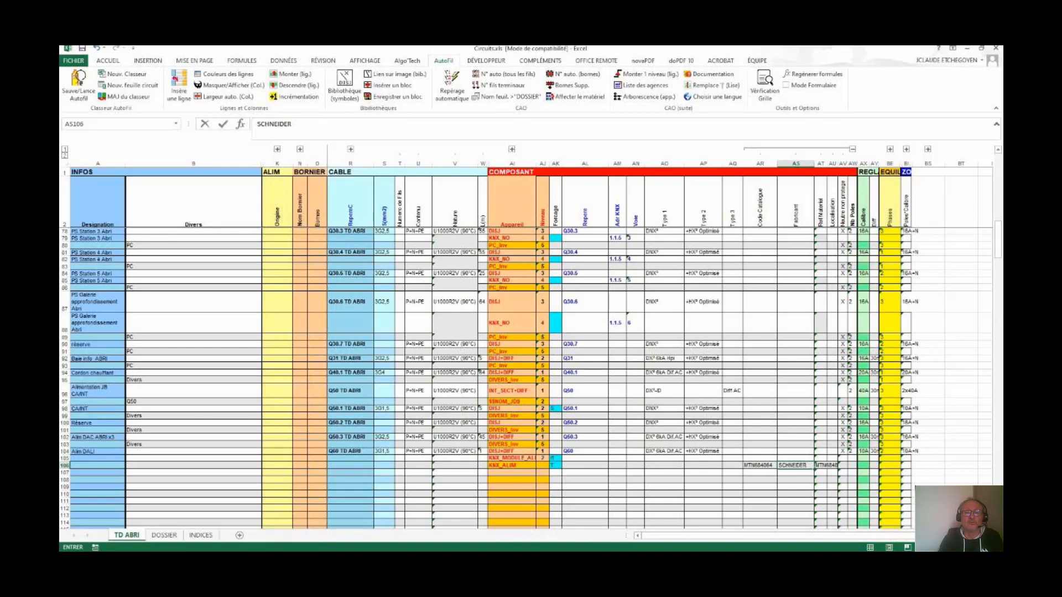
key("Return")
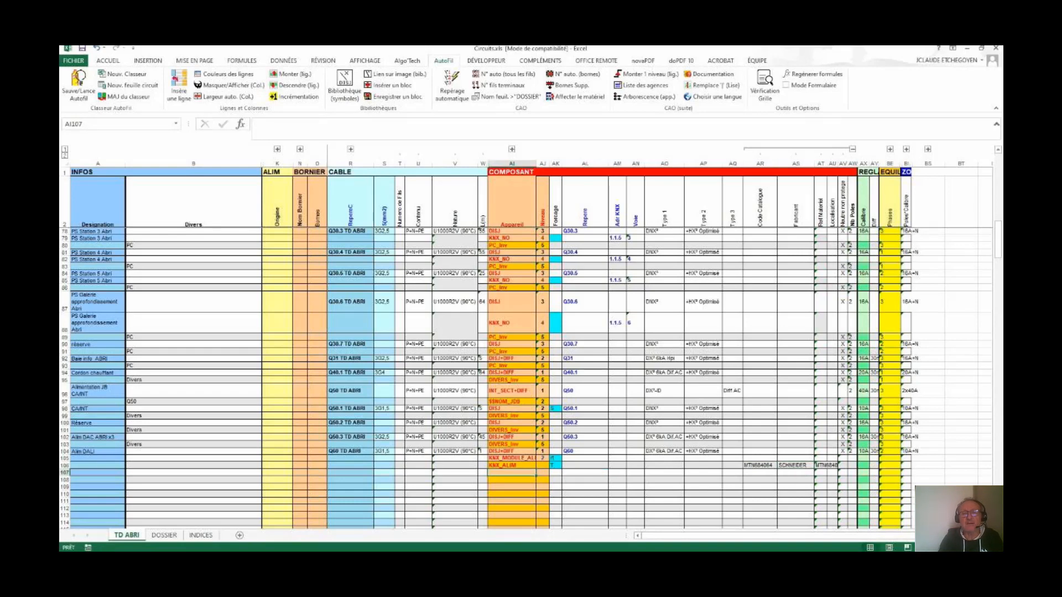
- Insert the KNX_VA symbol in row 107 and KNX_MODULE_NON_ALIMENTE in row 109, leaving row 108 empty
key("ctrl+Tab")
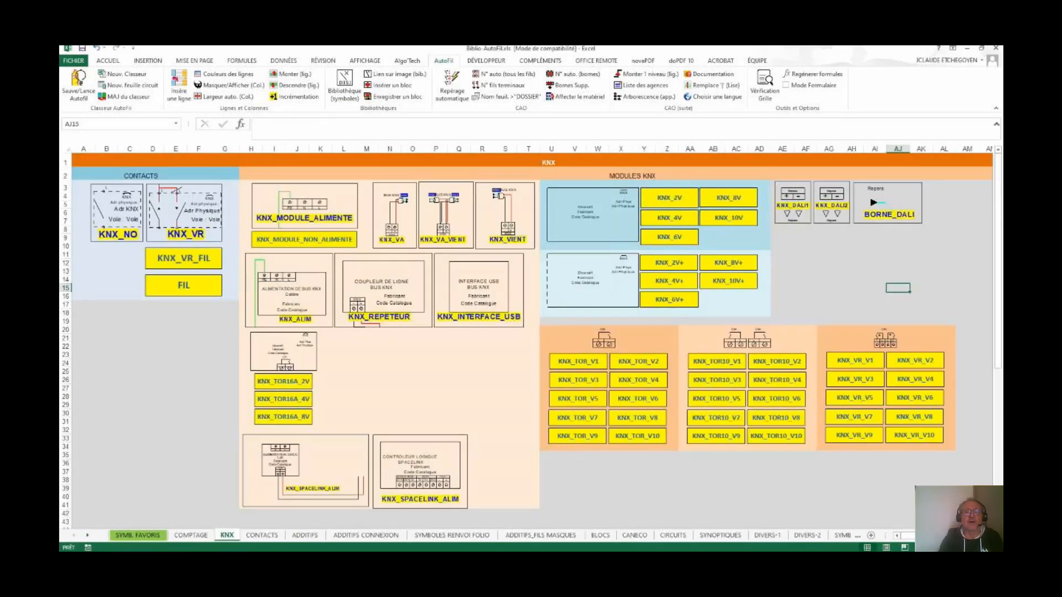
left_click(393, 221)
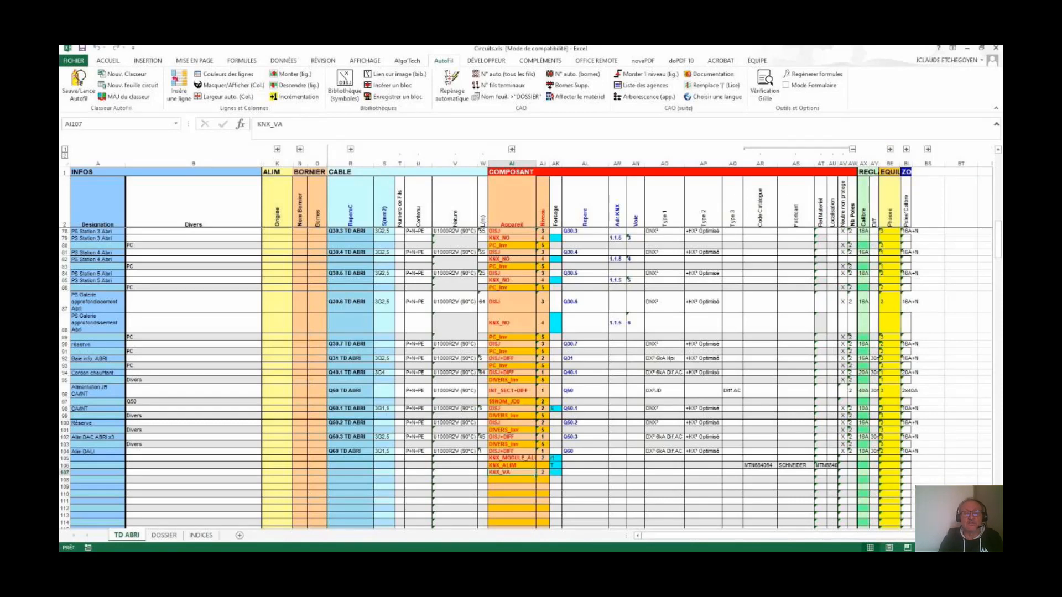
key("Down")
key("Down")
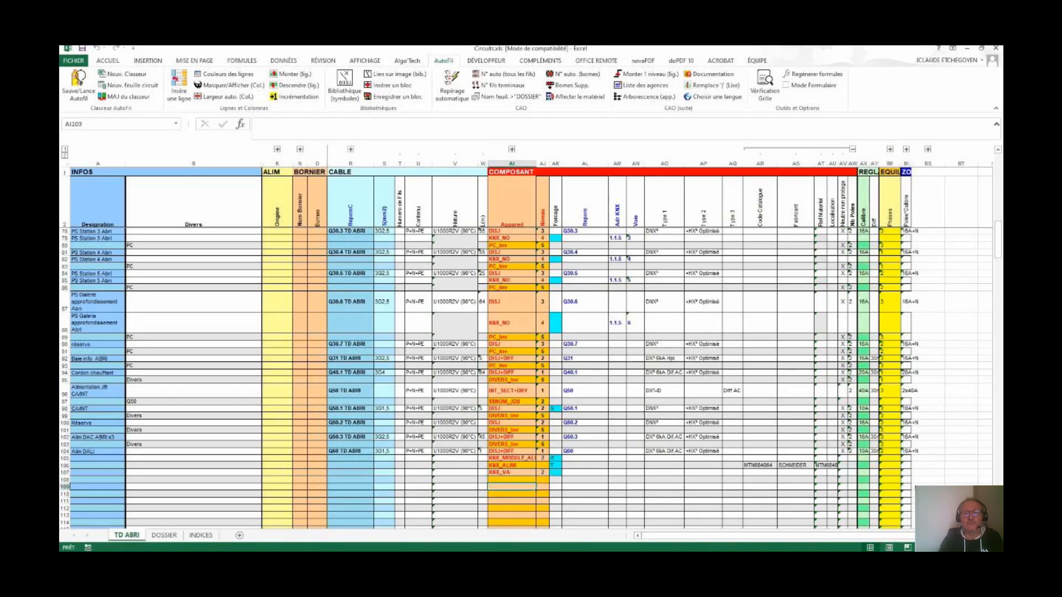
left_click(344, 83)
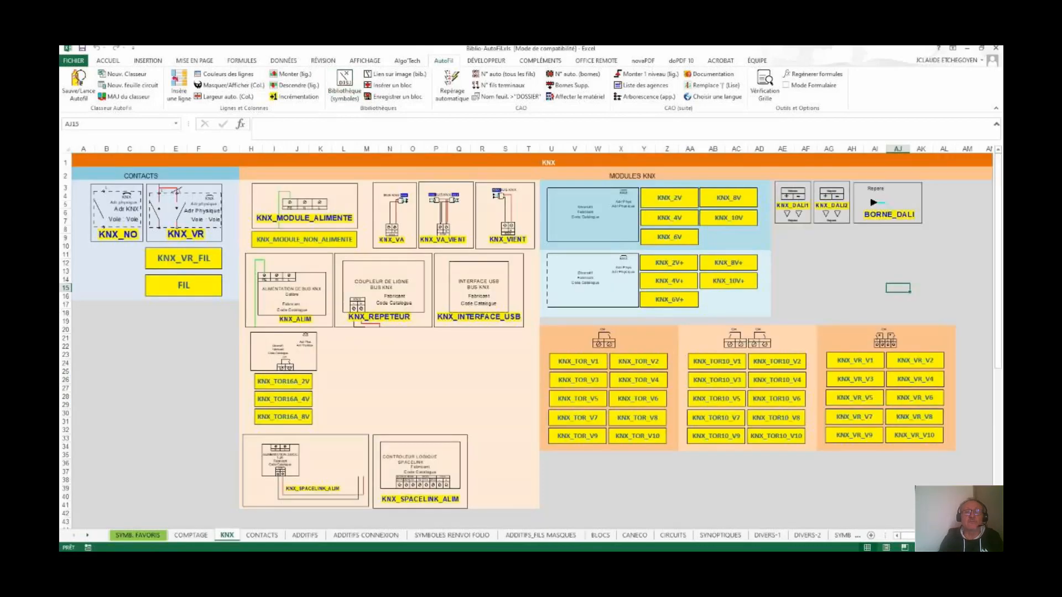
left_click(304, 239)
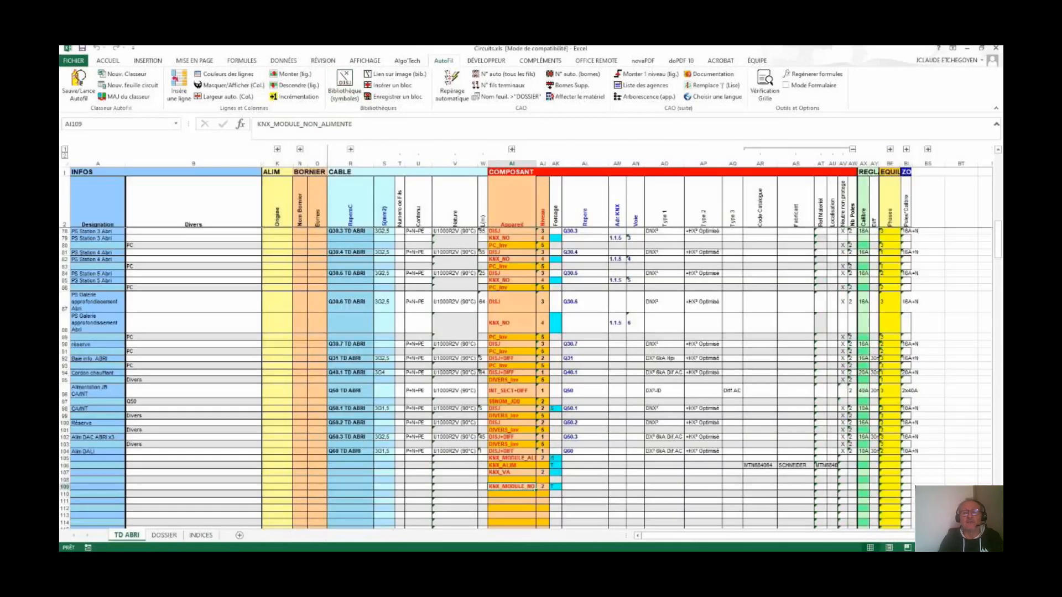
- Insert the KNX_INTERFACE_USB symbol in row 110 with catalogue code MTN681829 and manufacturer SCHNEIDER
key("Down")
left_click(344, 82)
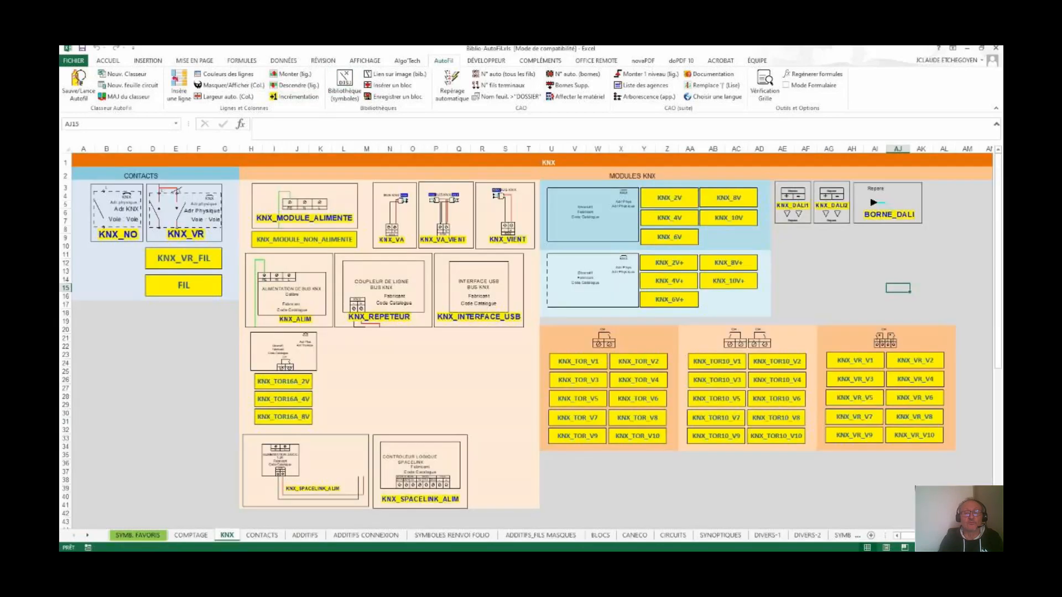
left_click(479, 316)
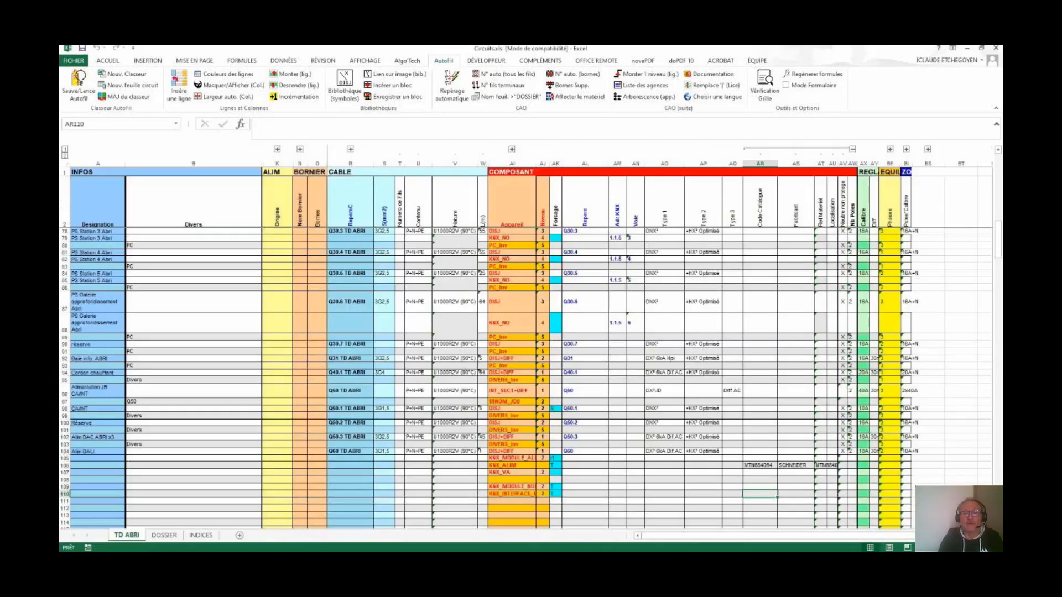
left_click(292, 124)
type("MTN681829")
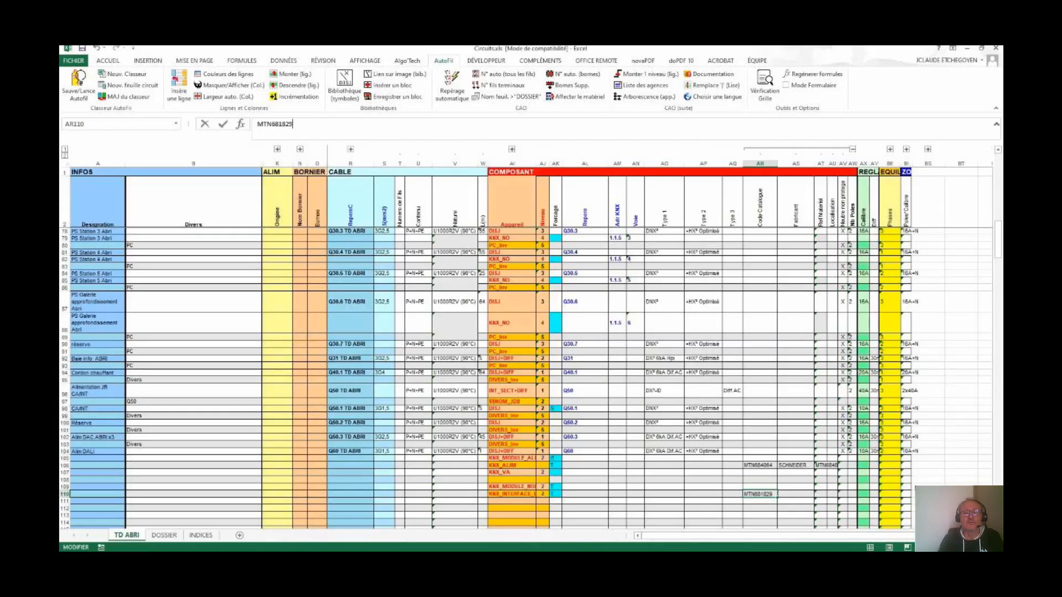
key("Tab")
type("S")
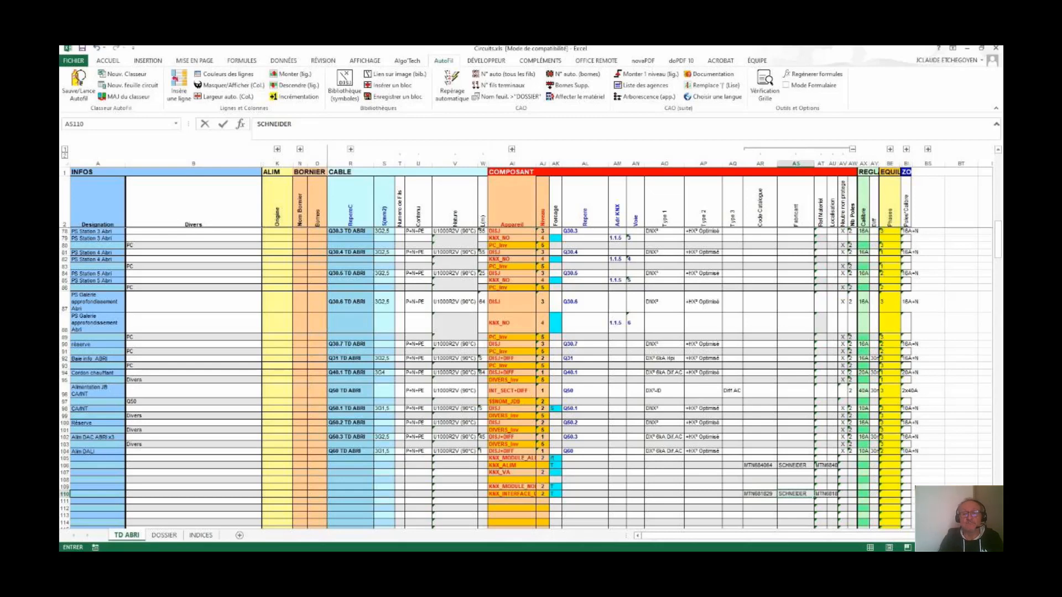
- Examine the KNX bus supply and USB interface on folio F_009 in Pack'Elec and return to the KNX symbol library
left_click(511, 494)
left_click(345, 85)
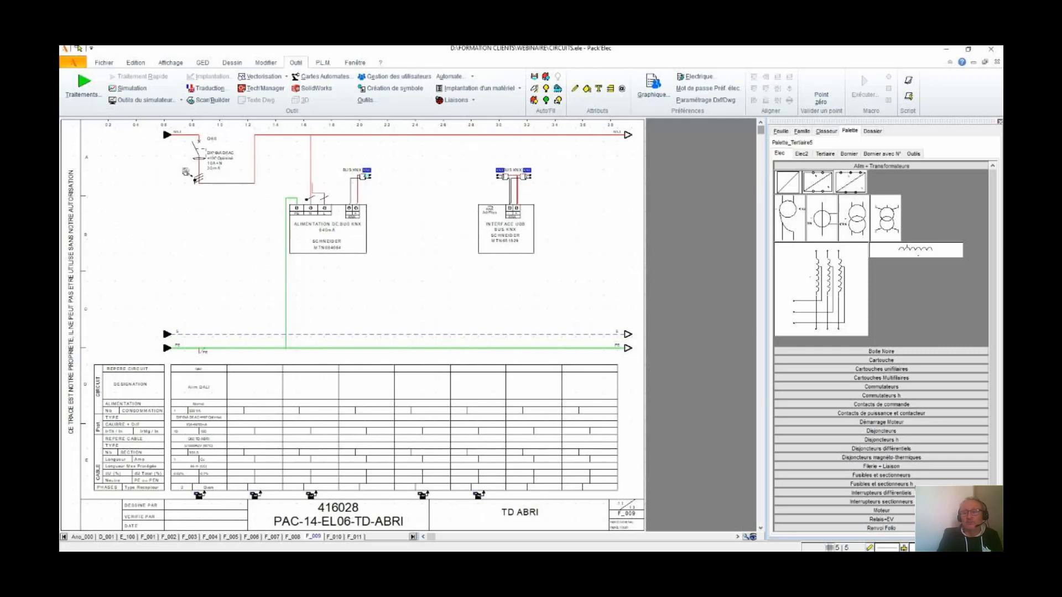
key("alt+Tab")
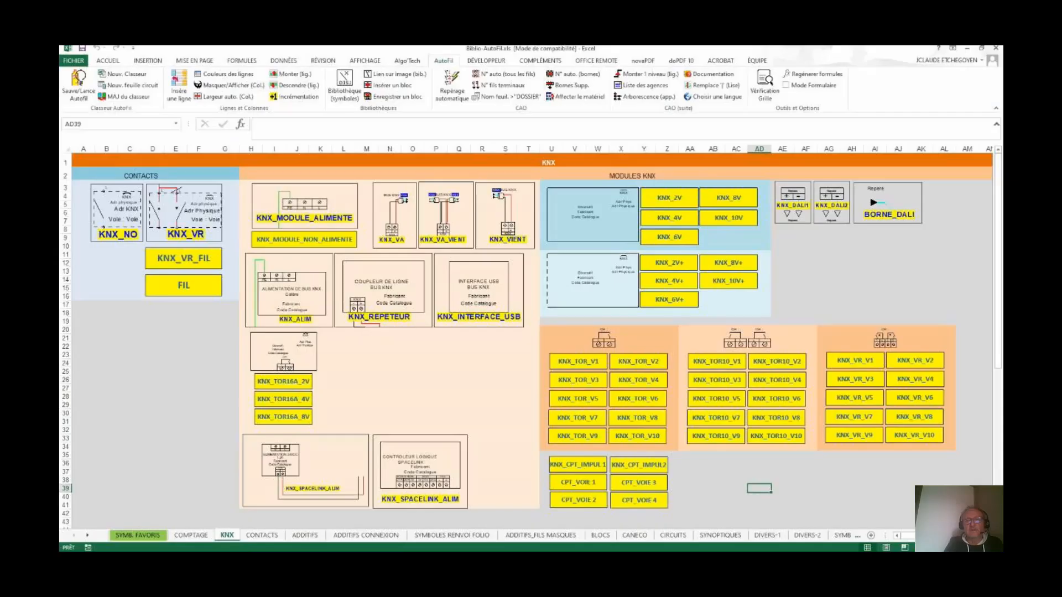
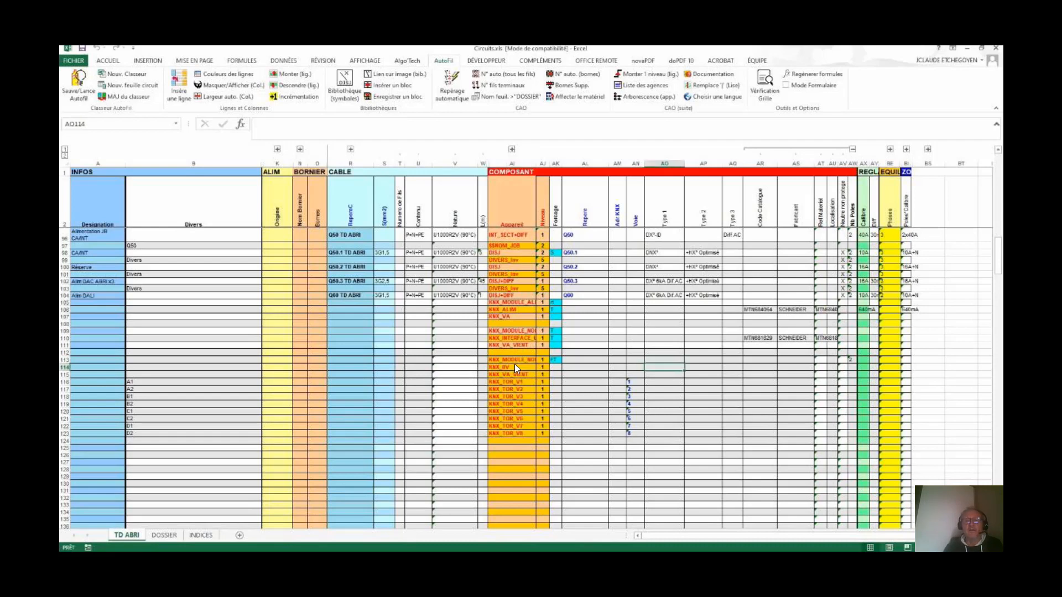
- Complete the eight-channel KNX module in row 114 with KNX address 1.1.5, catalogue code ZIOMB8V3 and manufacturer ZENNIO
key("Left")
key("Left")
type("1.1.")
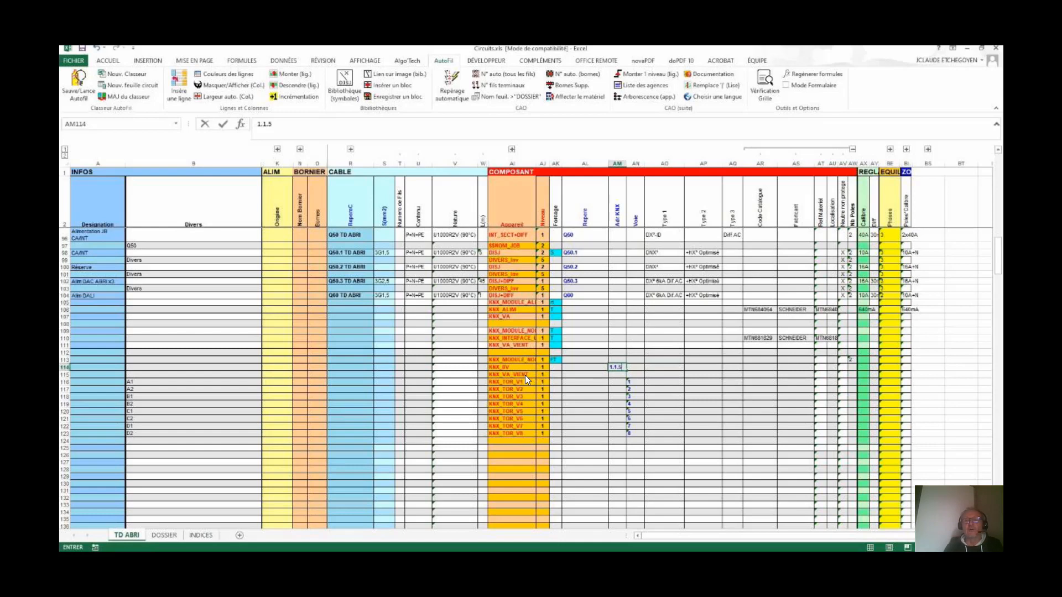
type("5")
key("Right")
key("Right")
key("Right")
key("Right")
key("Right")
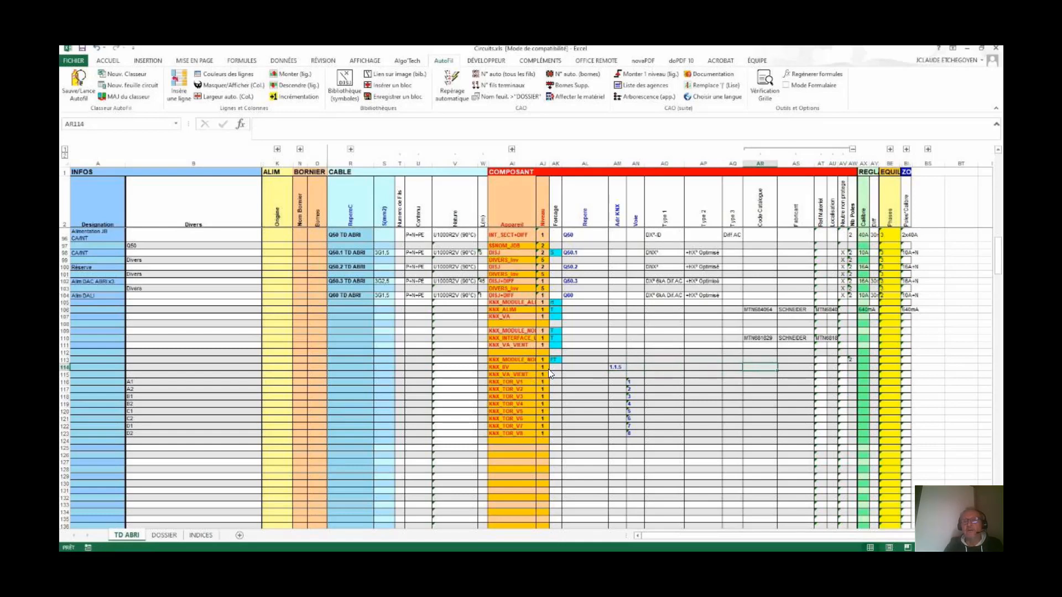
type("ZIOMB8V3")
key("Right")
type("ZENNIO")
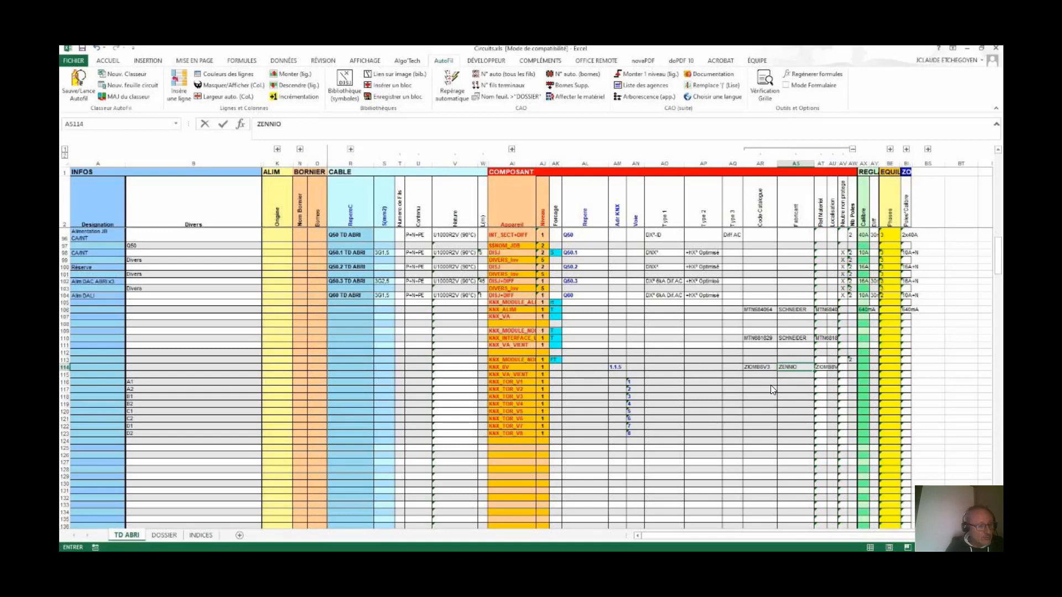
- Enter MAXinBOX 8 v3 as the Divers text in cell B114 and check the module's schematic in Pack'Elec
key("Home")
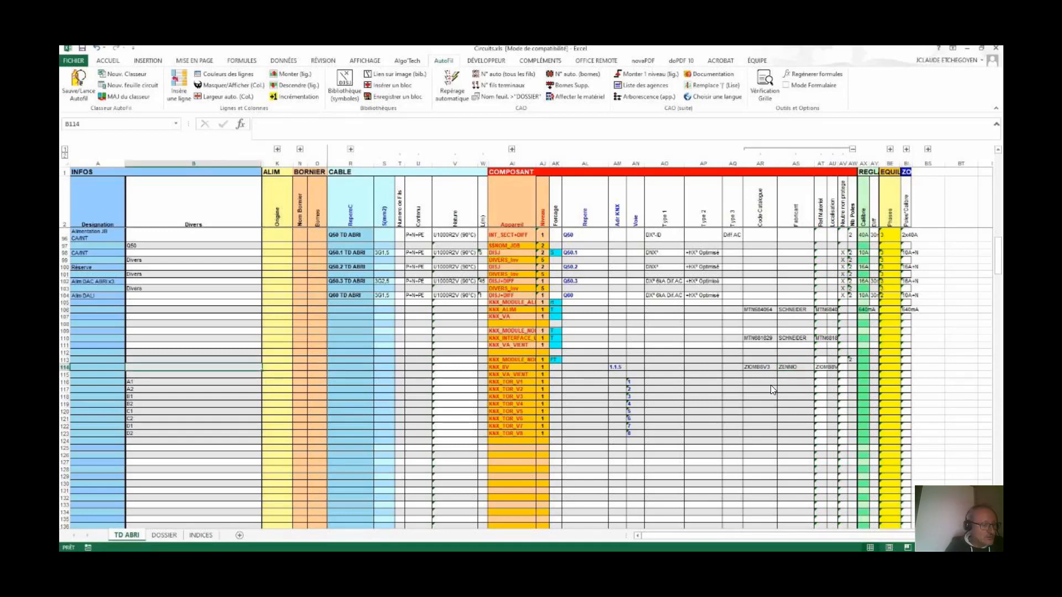
key("F2")
type("MAXinBOX 8 v3")
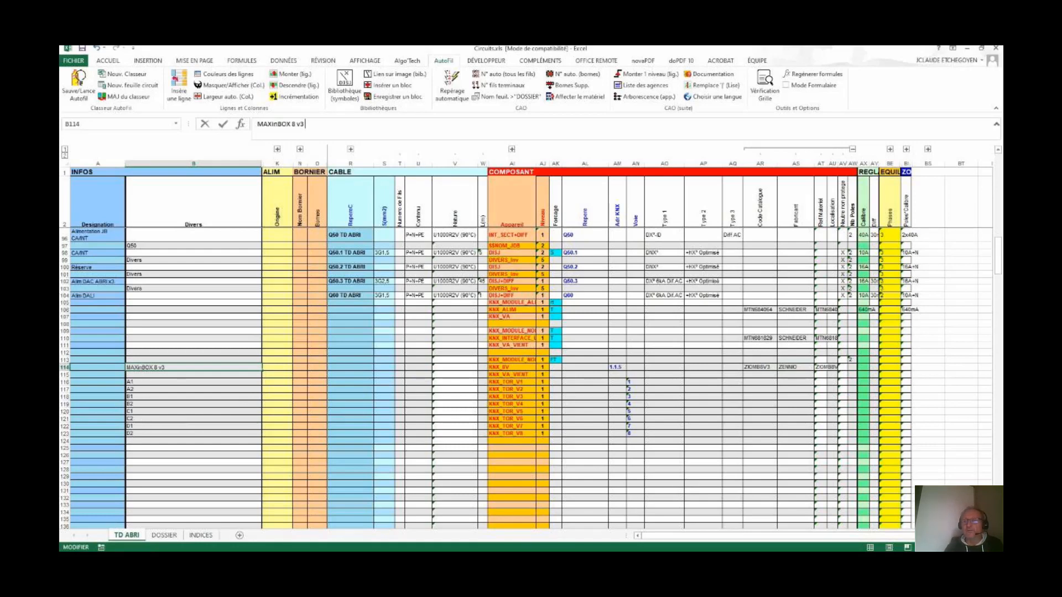
key("alt+Tab")
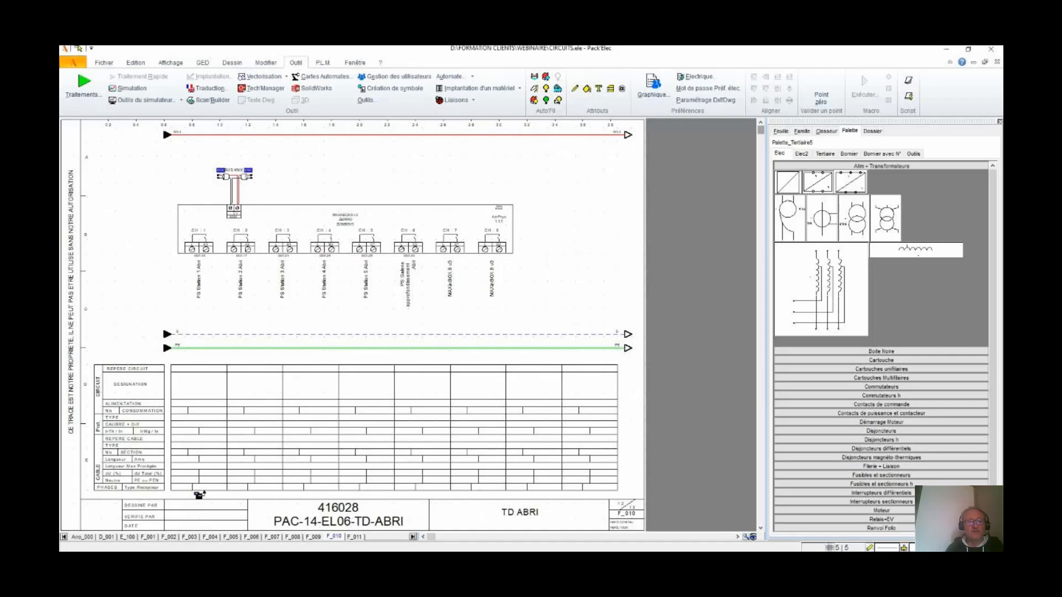
key("alt+Tab")
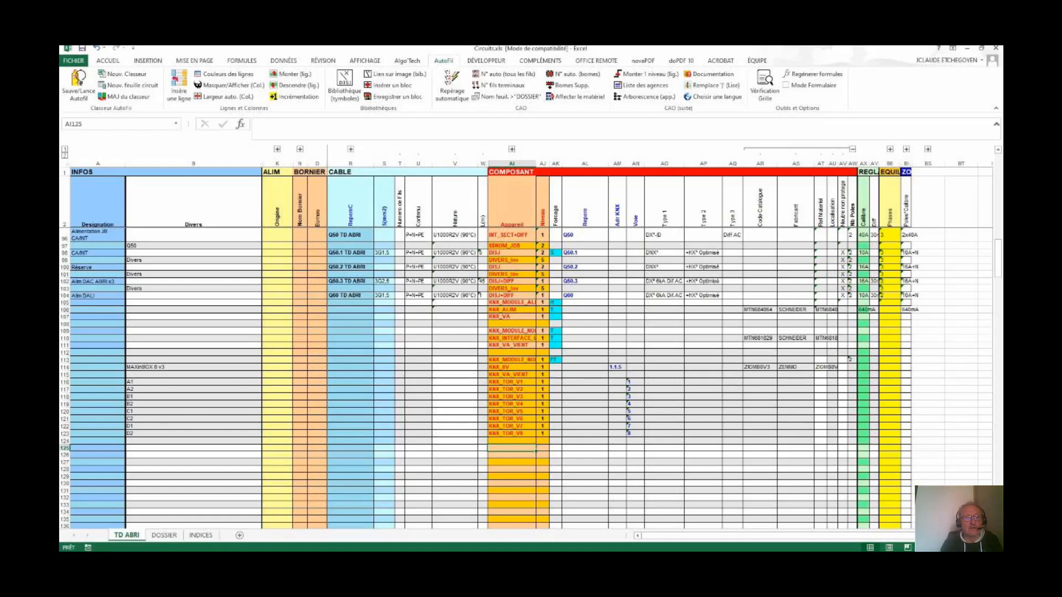
- Insert the KNX_MODULE_ALIMENTE symbol from the library in row 125 and enter FT in cell AK125
left_click(344, 86)
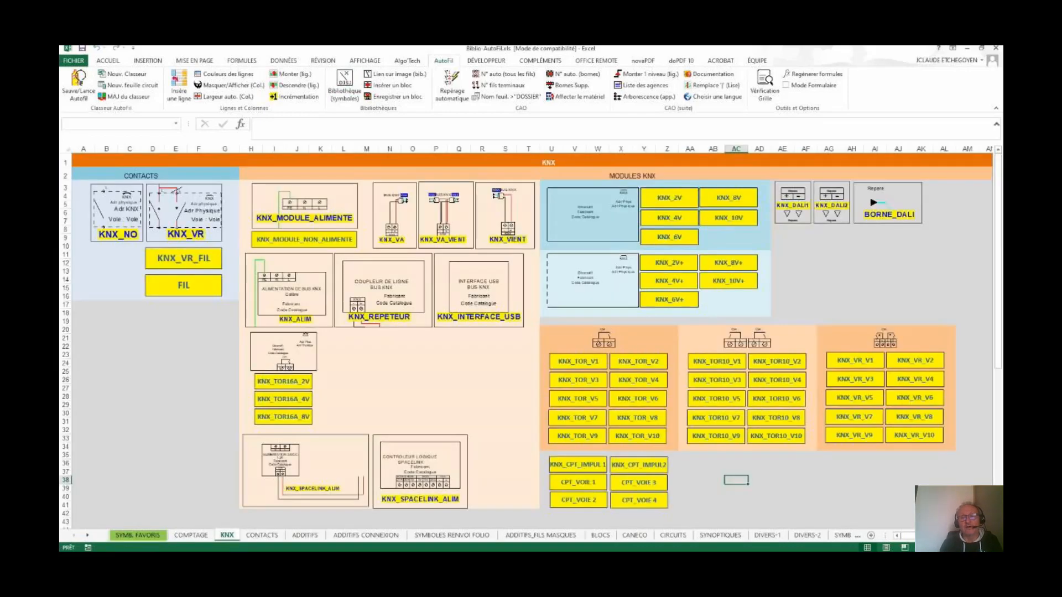
left_click(305, 218)
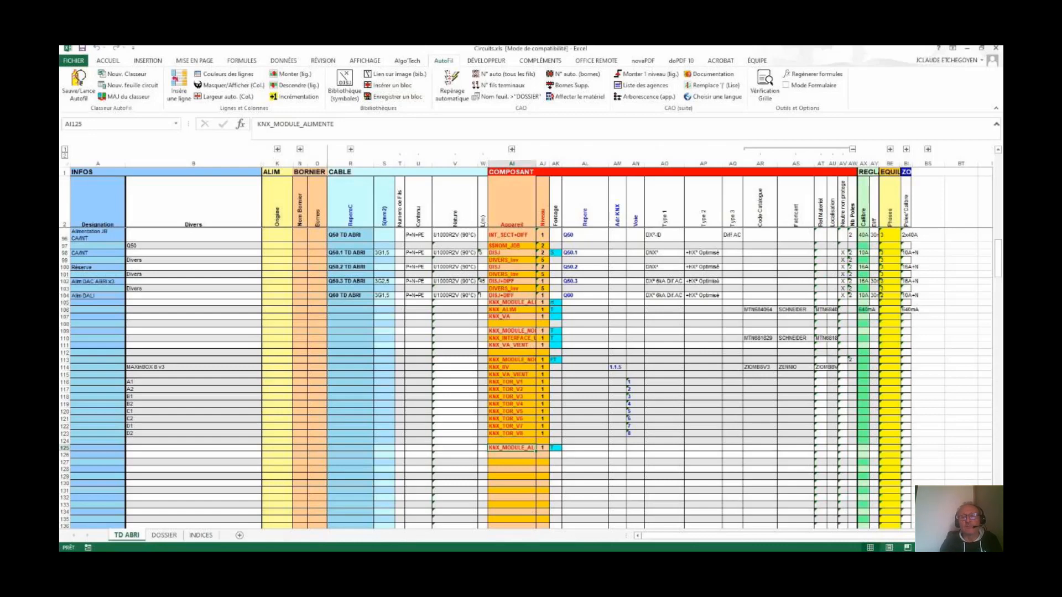
left_click(555, 448)
type("FT")
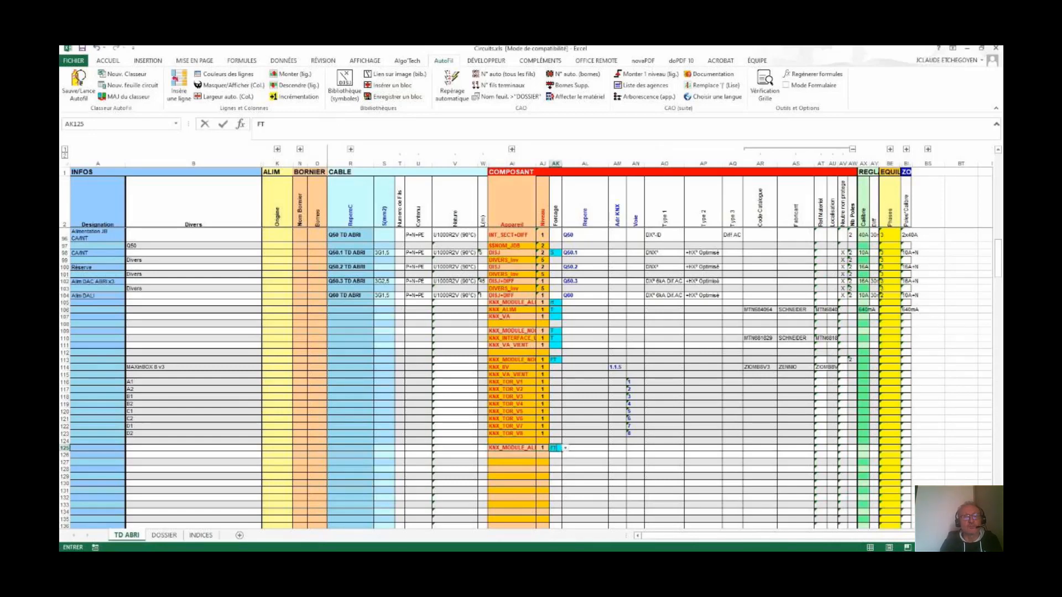
key("Return")
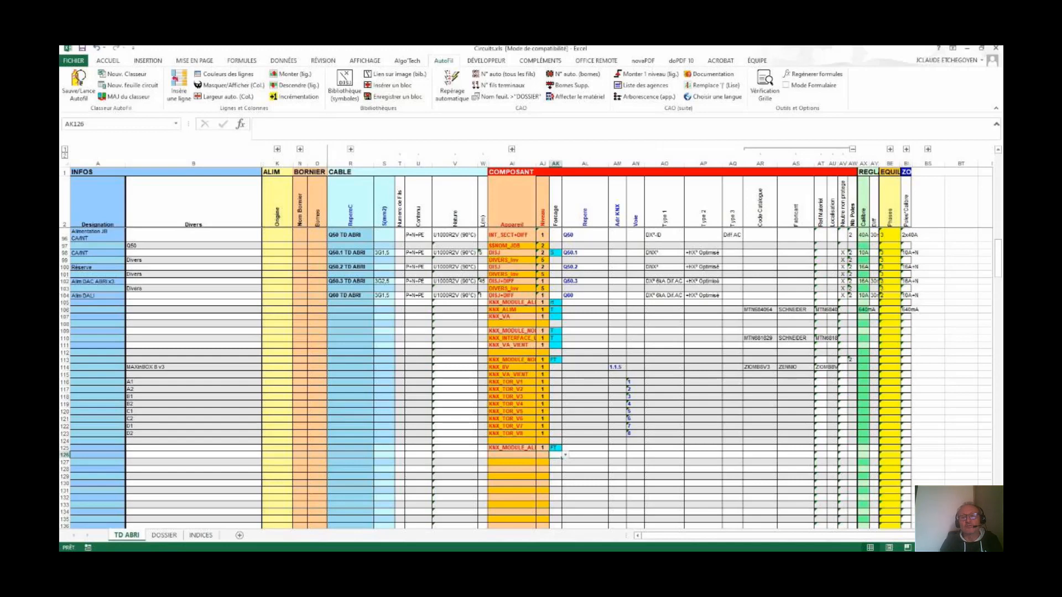
- Insert the KNX_2V symbol from the library in row 126 and give it KNX address 1.1.6
left_click(511, 455)
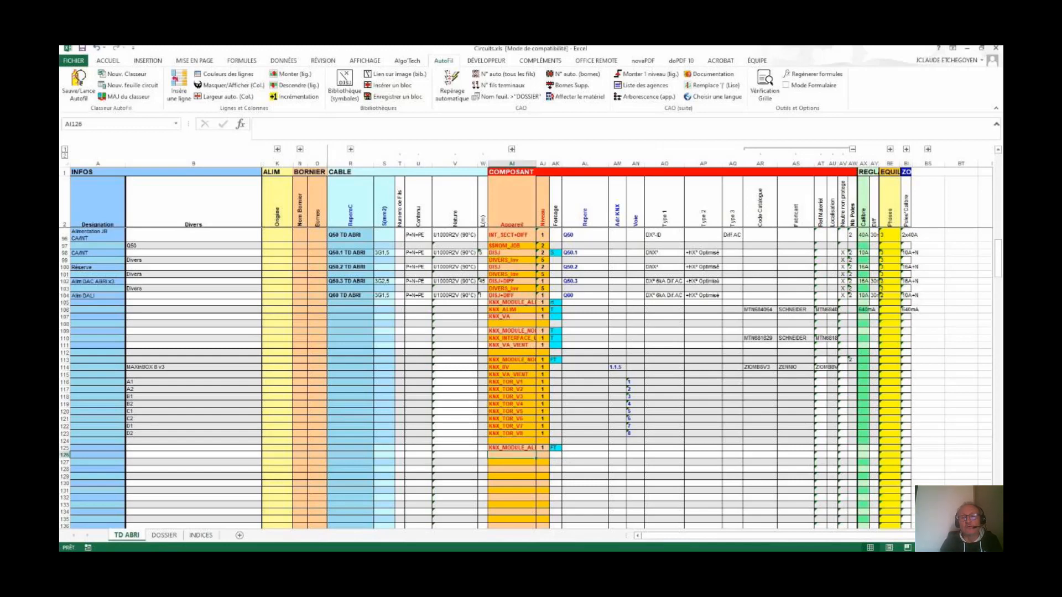
left_click(344, 87)
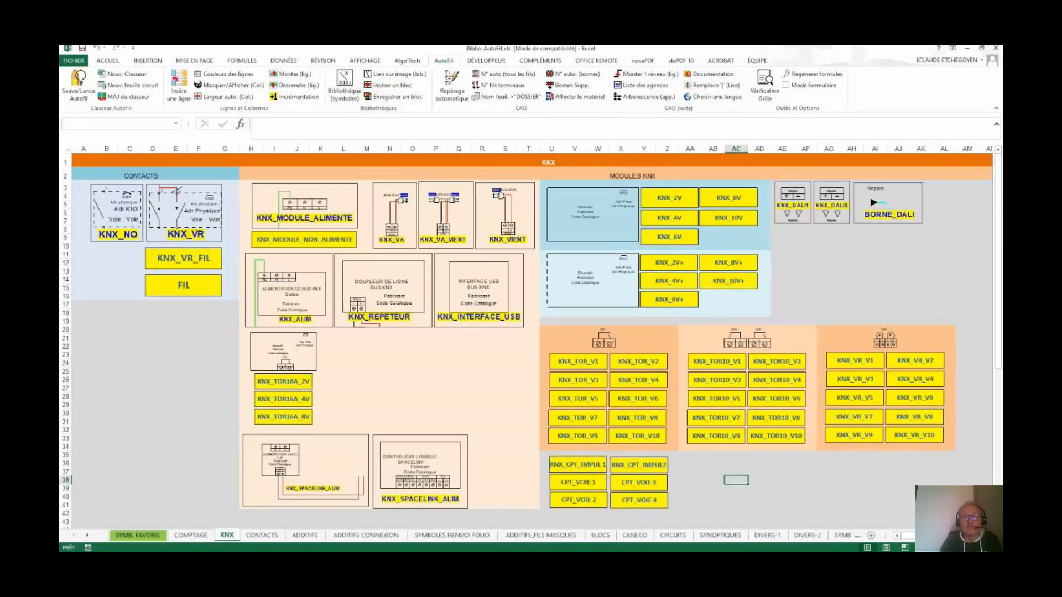
left_click(669, 198)
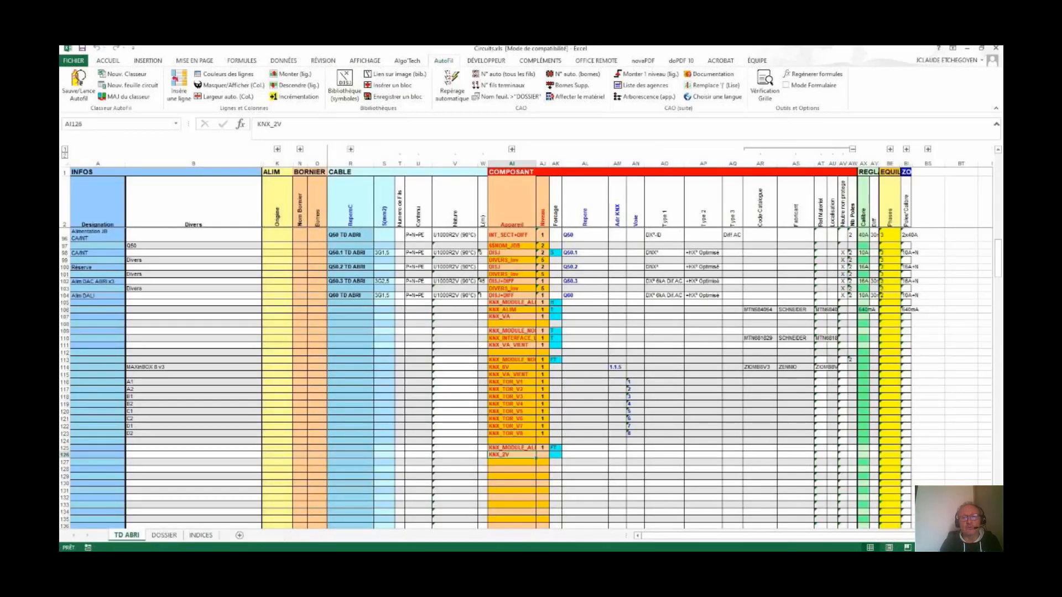
left_click(617, 454)
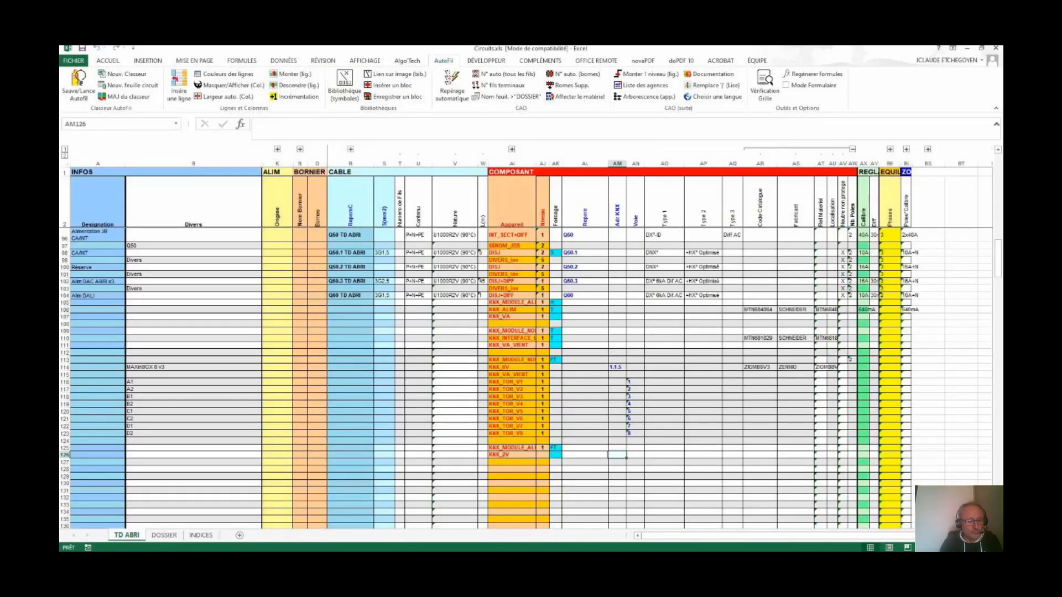
type("1.1.6")
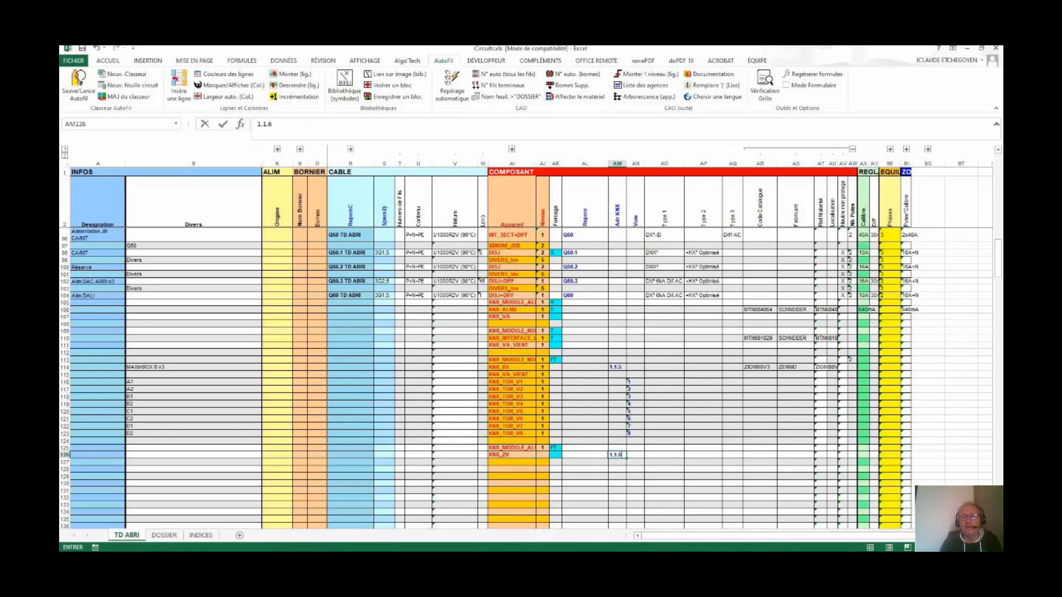
- Complete row 126 with catalogue code MTN6725-0004, manufacturer SCHNEIDER and the Divers text REG-K/2/16/64
double_click(759, 454)
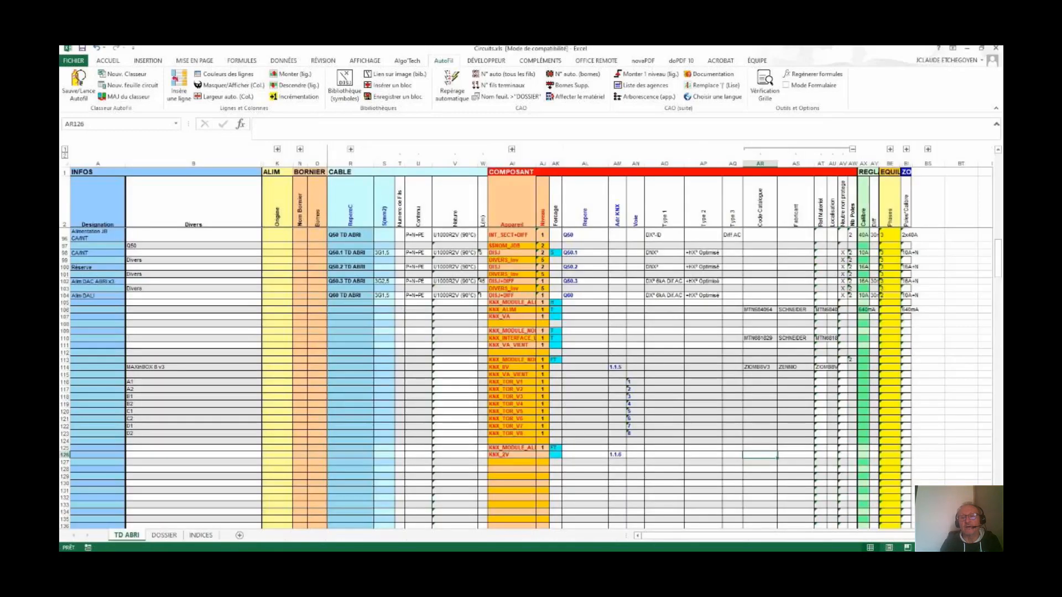
type("MTN6725-0004")
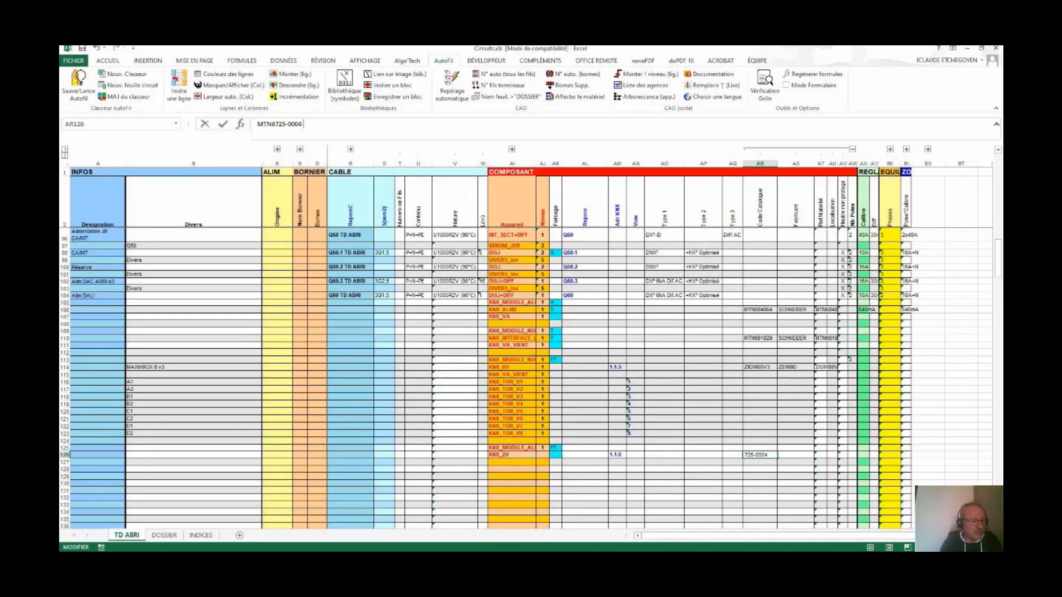
key("Tab")
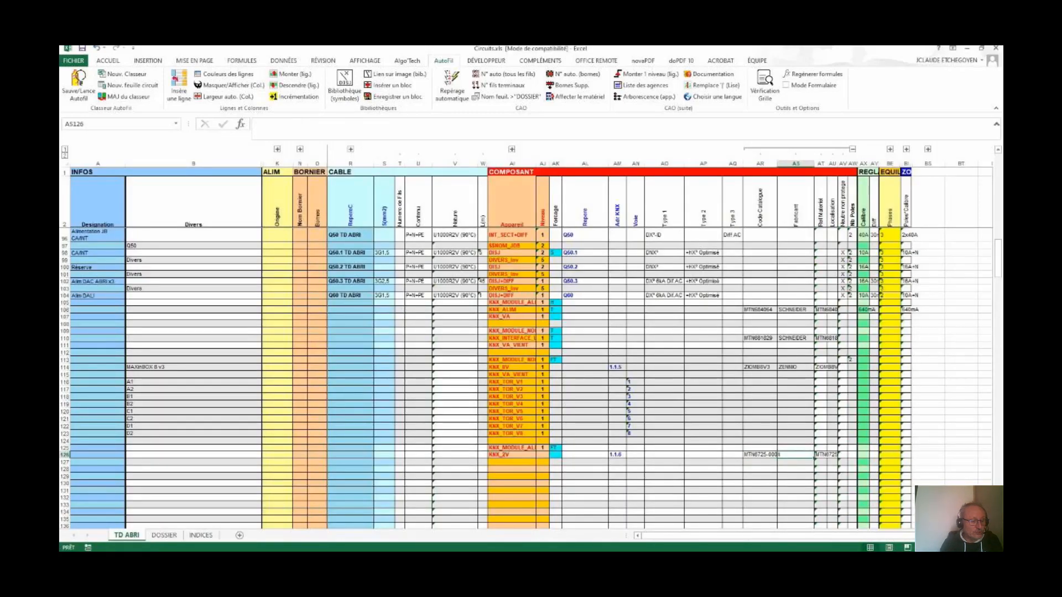
type("SCHNEIDER")
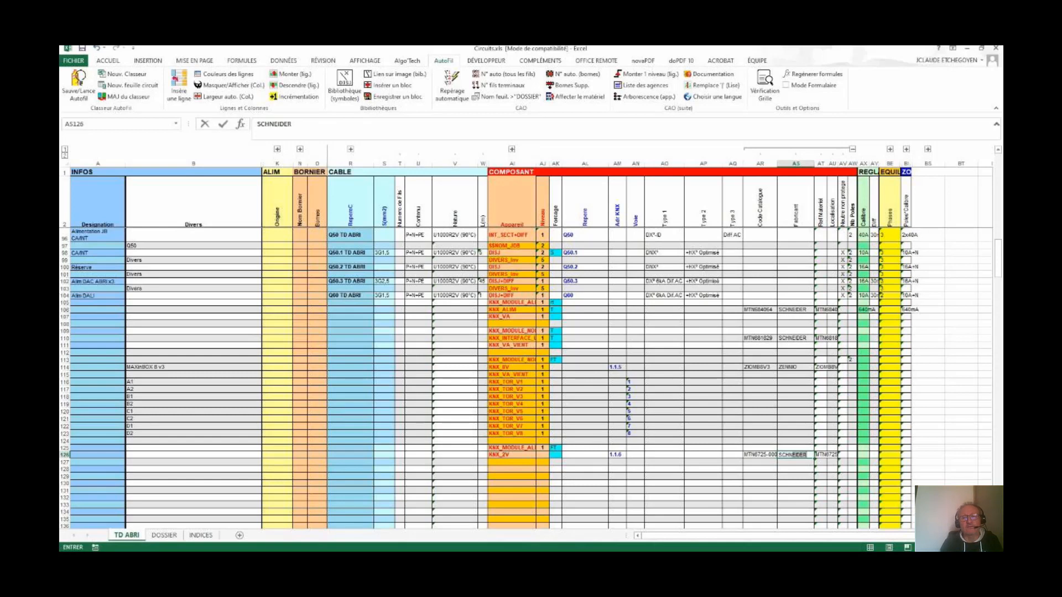
key("Return")
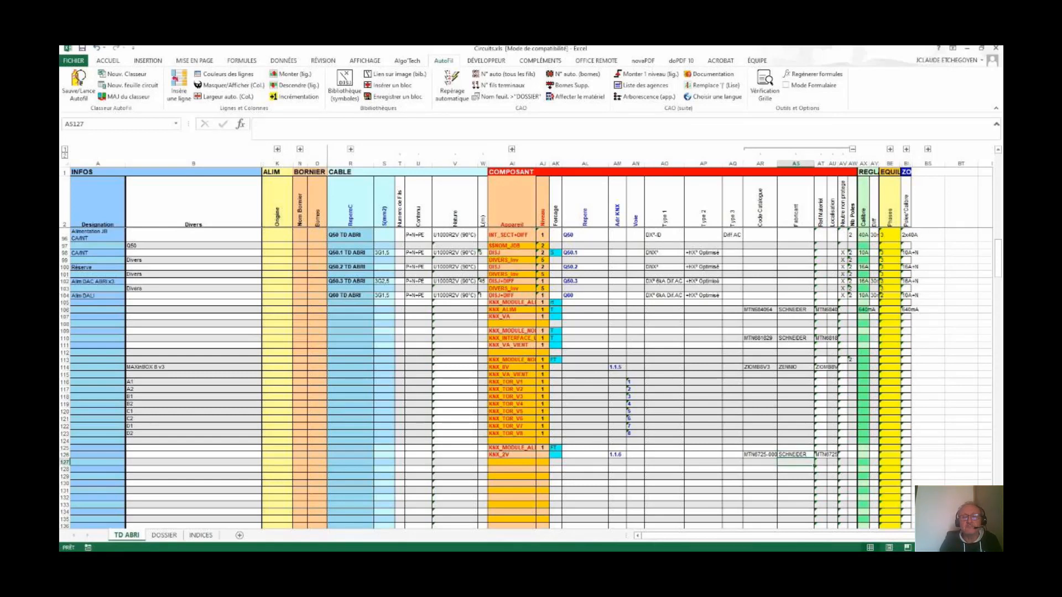
left_click(194, 455)
left_click(258, 124)
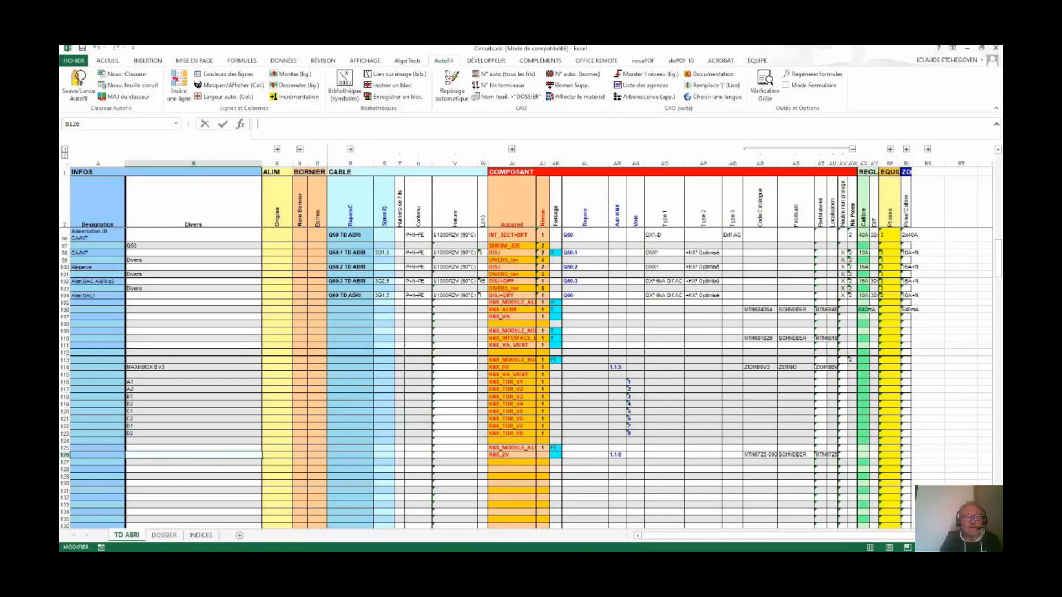
type("REG-K/2/16/64")
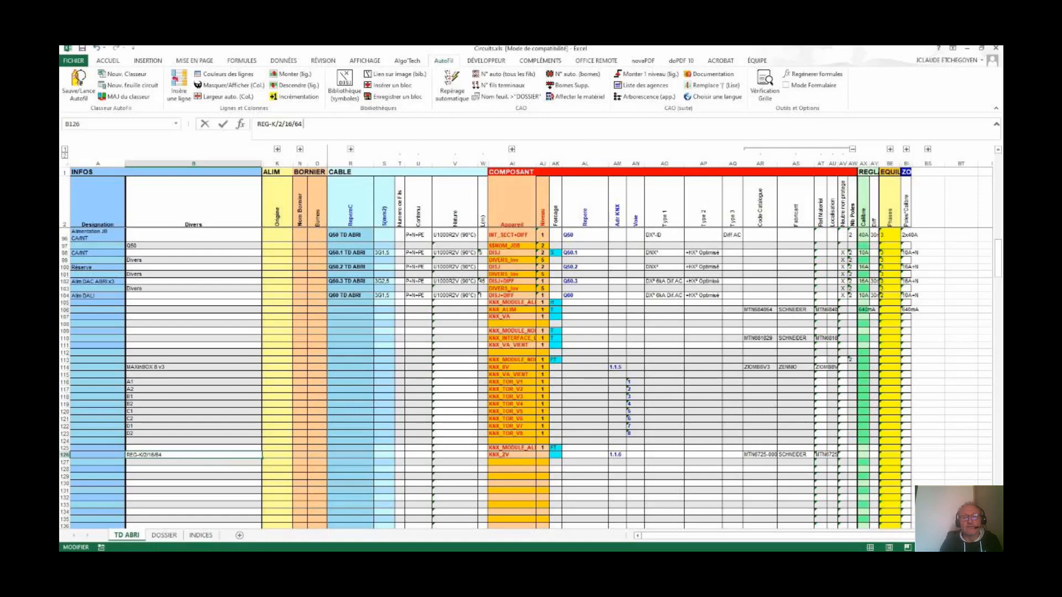
- Insert the KNX_VA_VIENT symbol in row 127 and the KNX_DALI_1 symbol in row 128
left_click(344, 85)
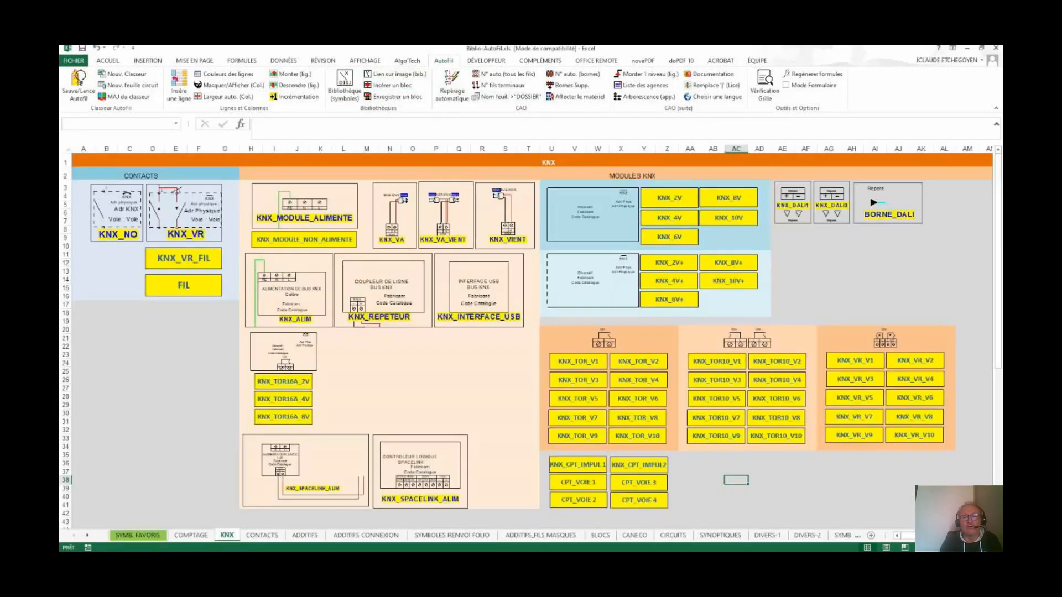
left_click(444, 224)
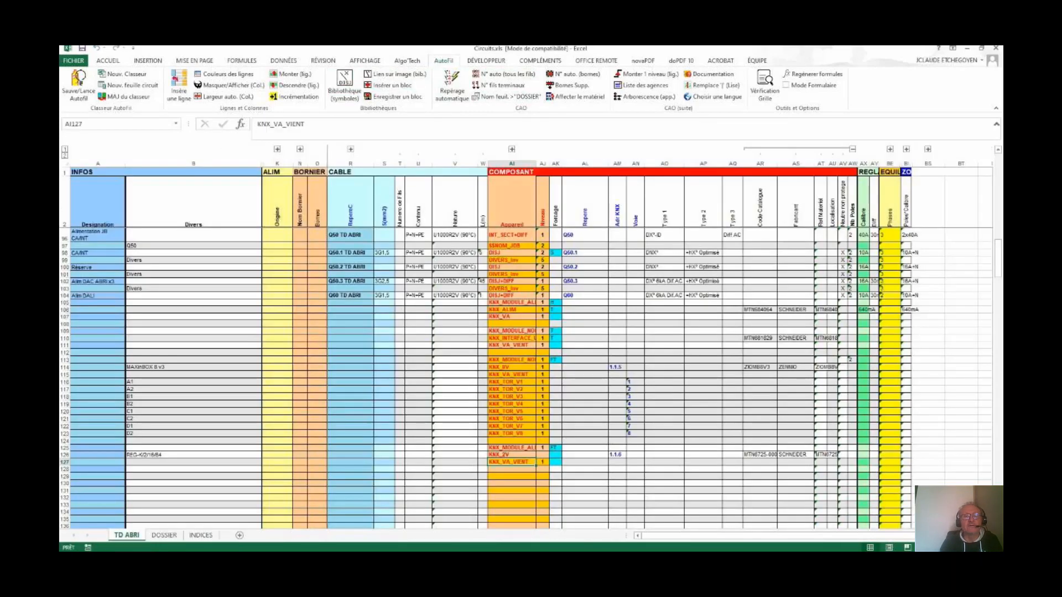
left_click(512, 469)
left_click(345, 86)
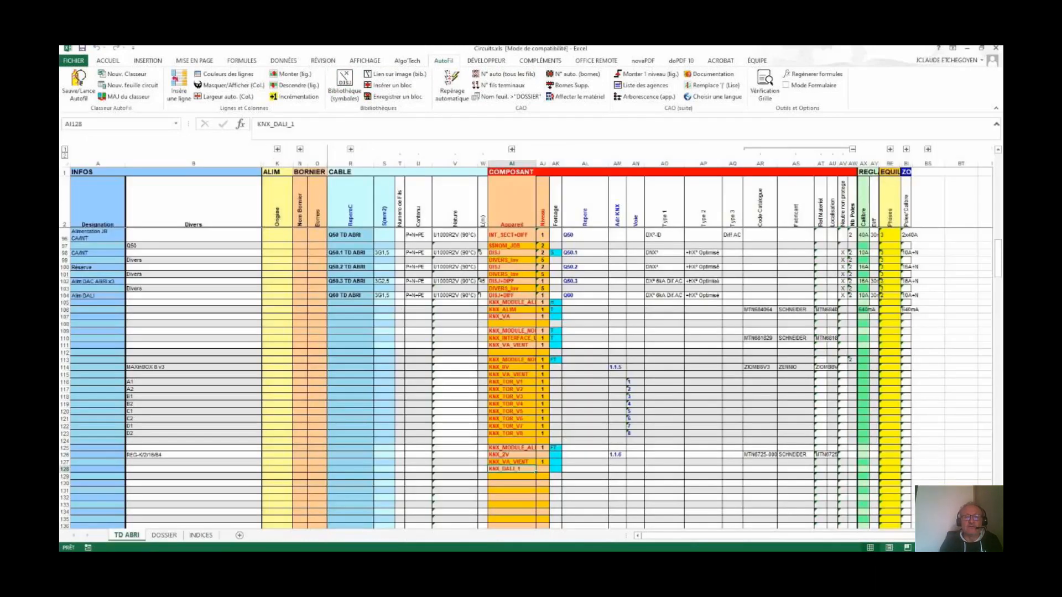
- Label the KNX_DALI_1 symbol DALI1 and fill the row down to create KNX_DALI_2 labelled DALI2 in row 129
left_click(585, 469)
type("DALI1")
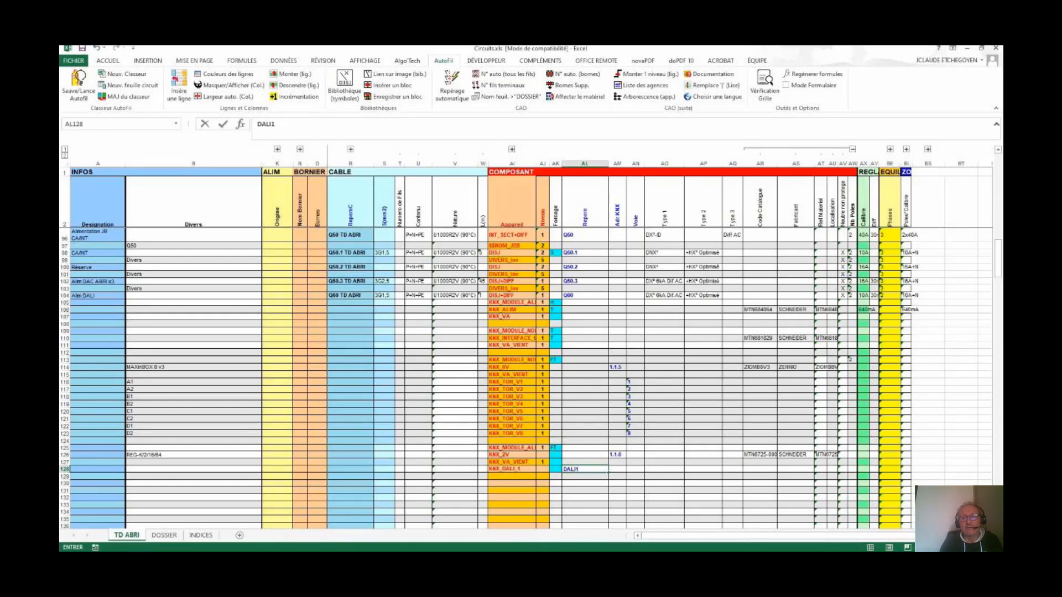
left_click_drag(512, 469, 608, 479)
- Insert the KNX_MODULE_NON_ALIMENTE symbol in row 131 and the KNX_CPT_IMPUL1 symbol in row 132, leaving row 130 empty
left_click(511, 490)
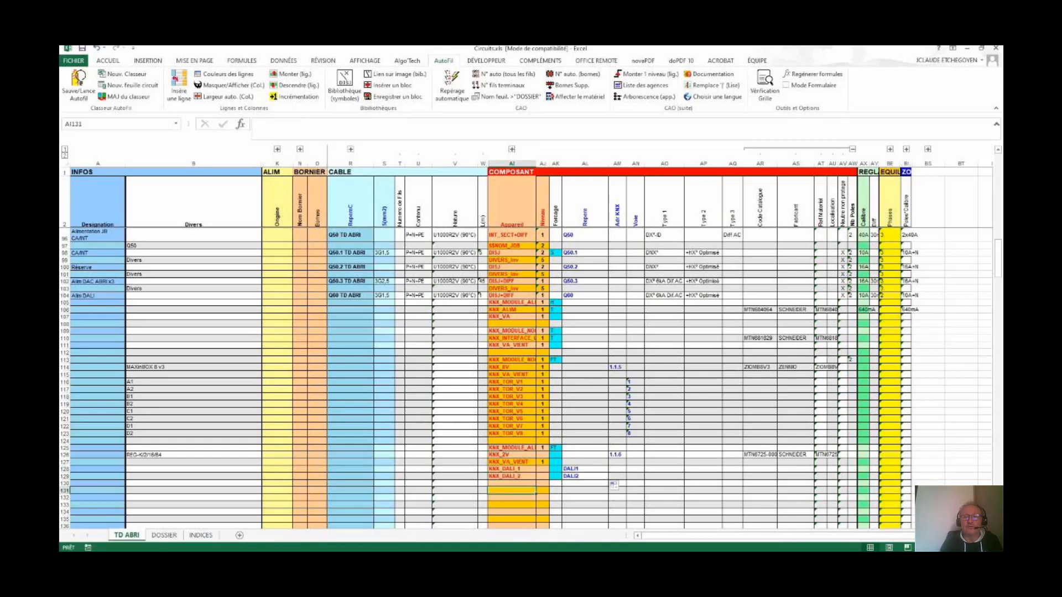
left_click(344, 86)
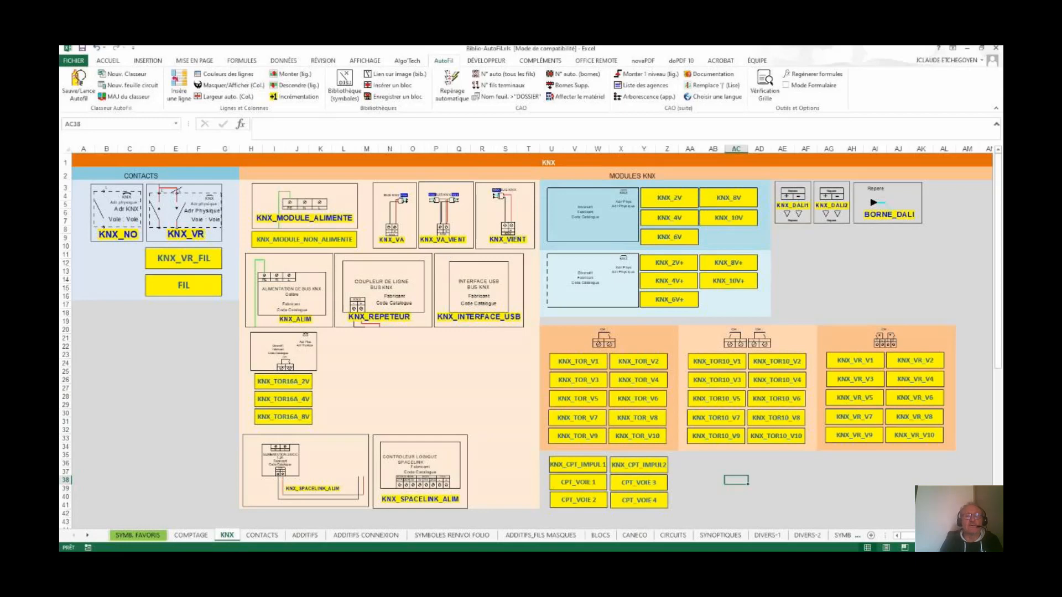
left_click(305, 239)
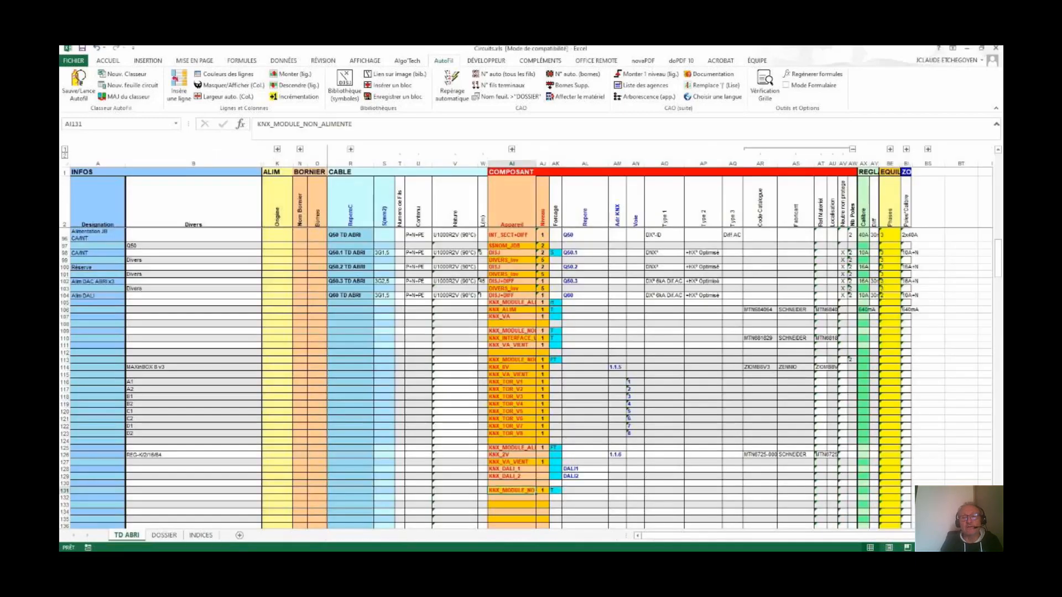
left_click(511, 497)
left_click(393, 85)
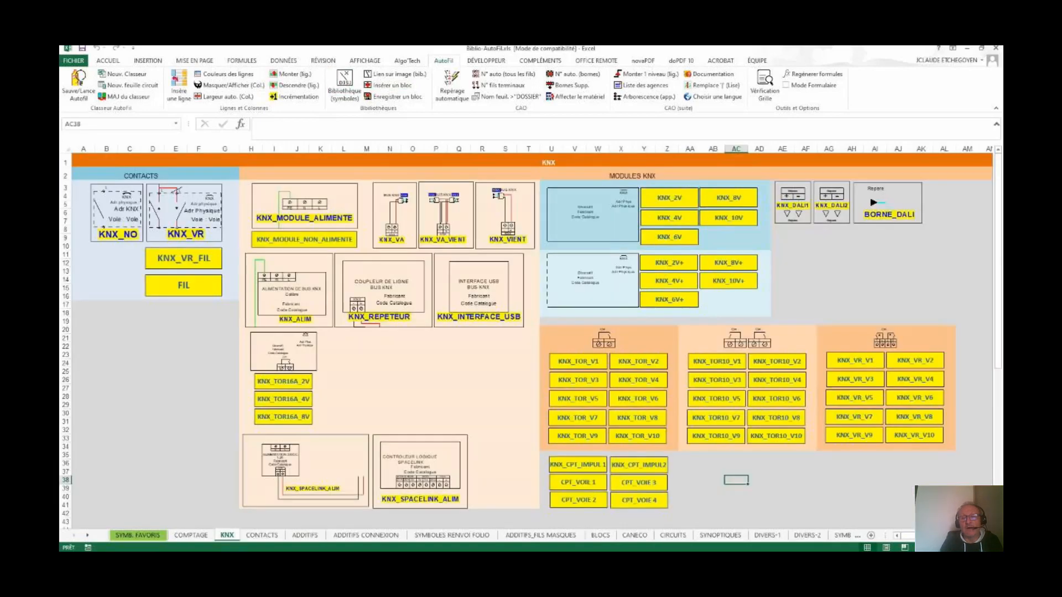
left_click(577, 465)
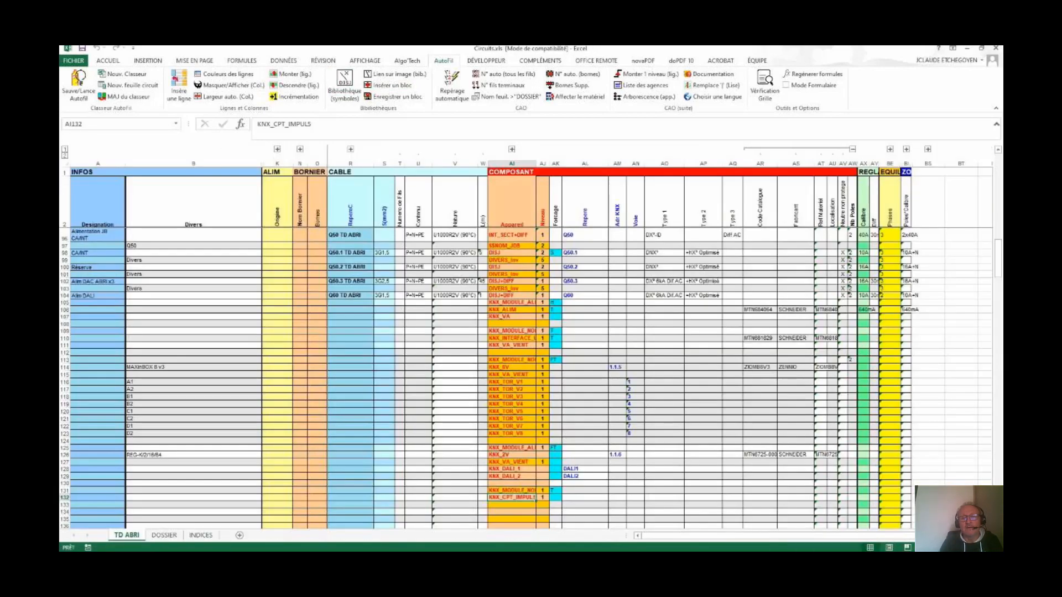
- Complete row 132 with KNX address 1.1.7, catalogue code ZRX-KCI450, manufacturer ZENNIO and the Divers text KCI 4.50
left_click(617, 497)
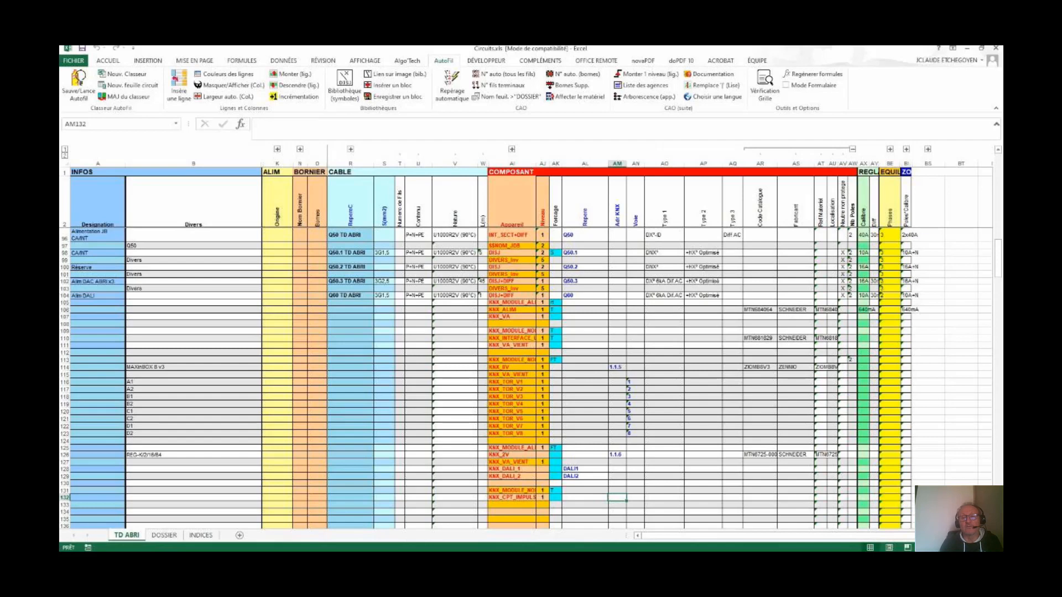
type("1.1.7")
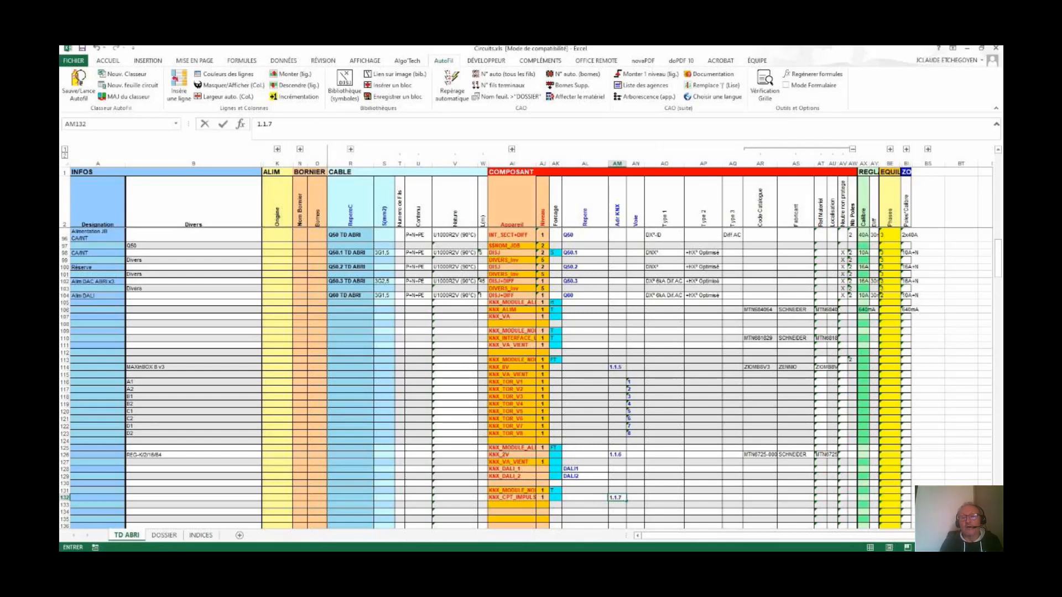
left_click(759, 498)
key("F2")
type("ZRX-KCI450")
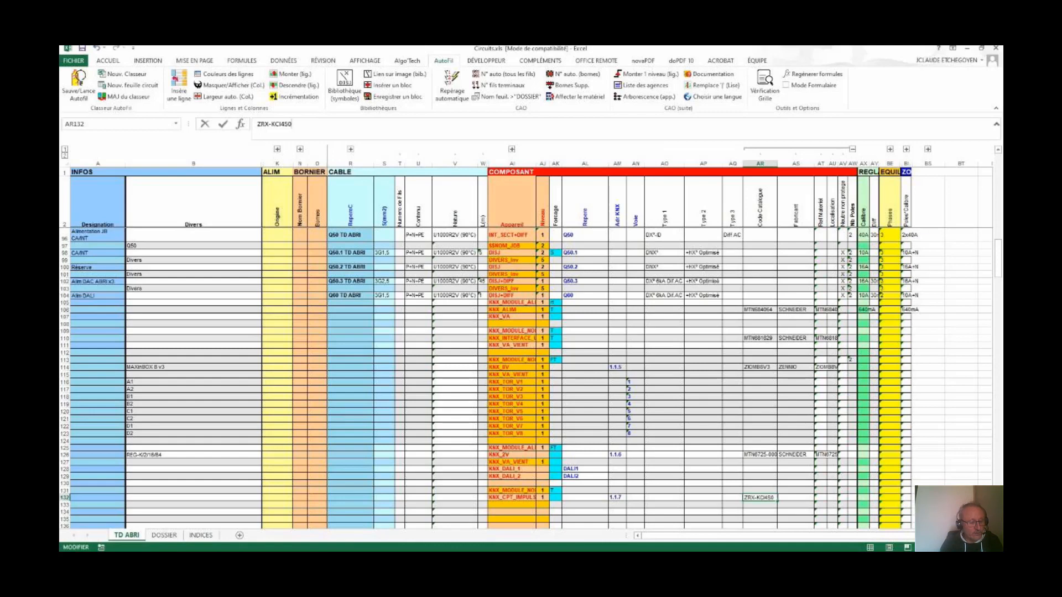
key("Tab")
type("Z")
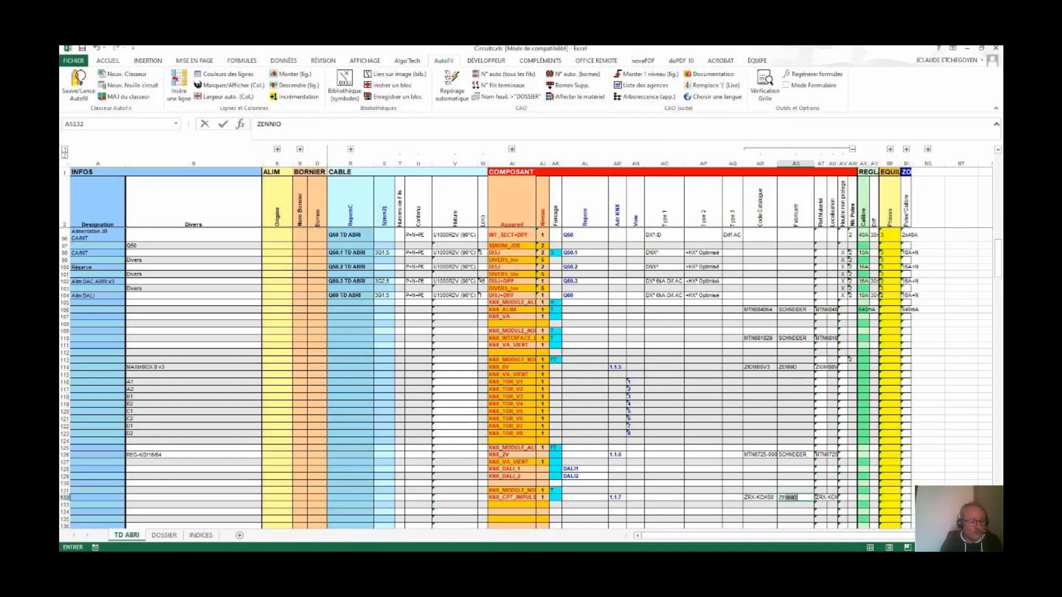
key("Return")
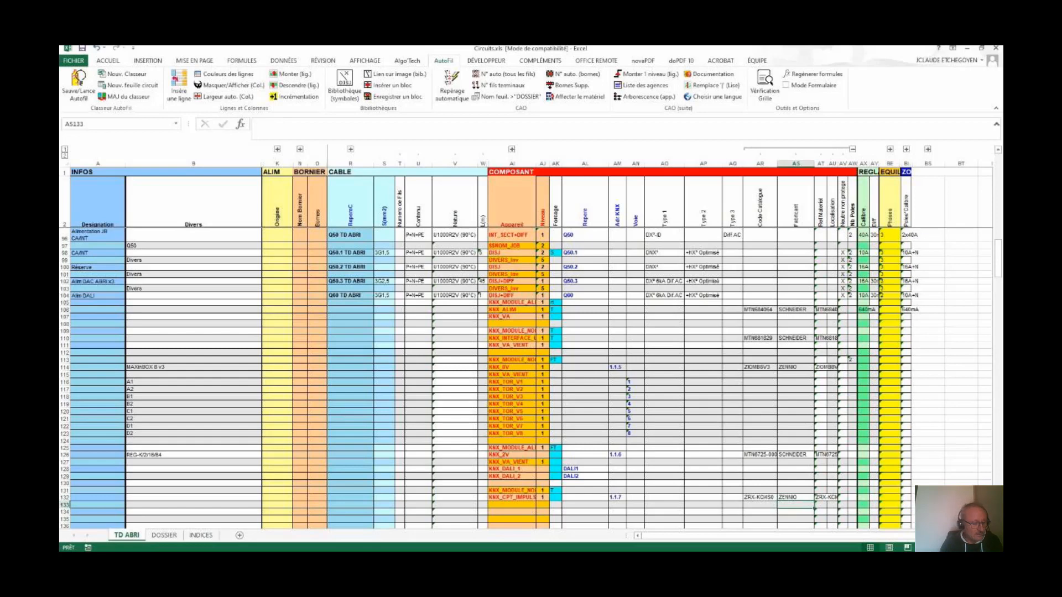
left_click(193, 498)
type("KCI 4 50")
- Insert the KNX_CPT_IMPULS_V1 channel symbol in row 133 and label it CPT EL
left_click(511, 505)
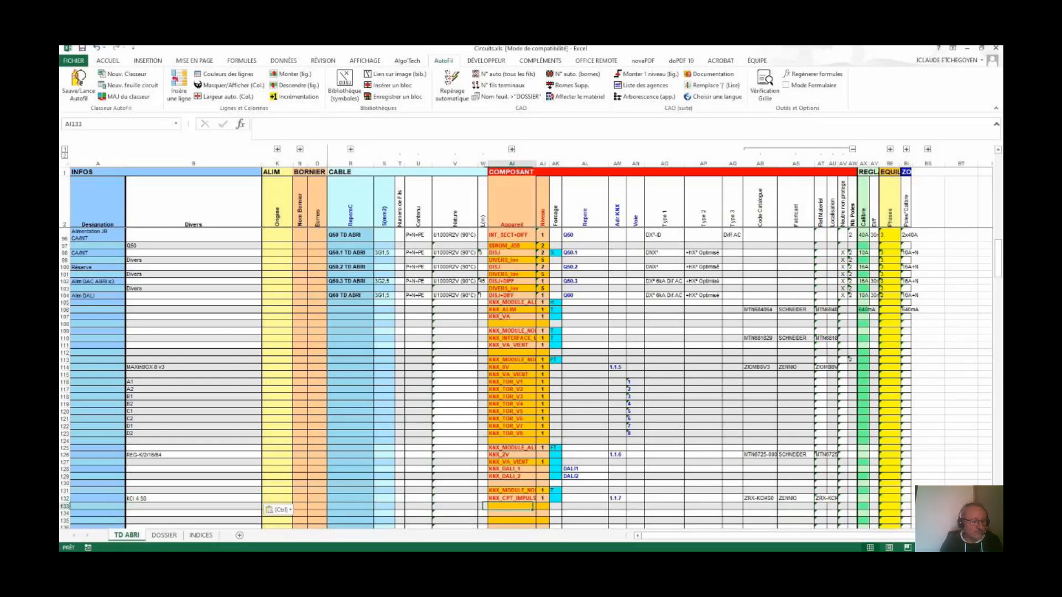
left_click(344, 84)
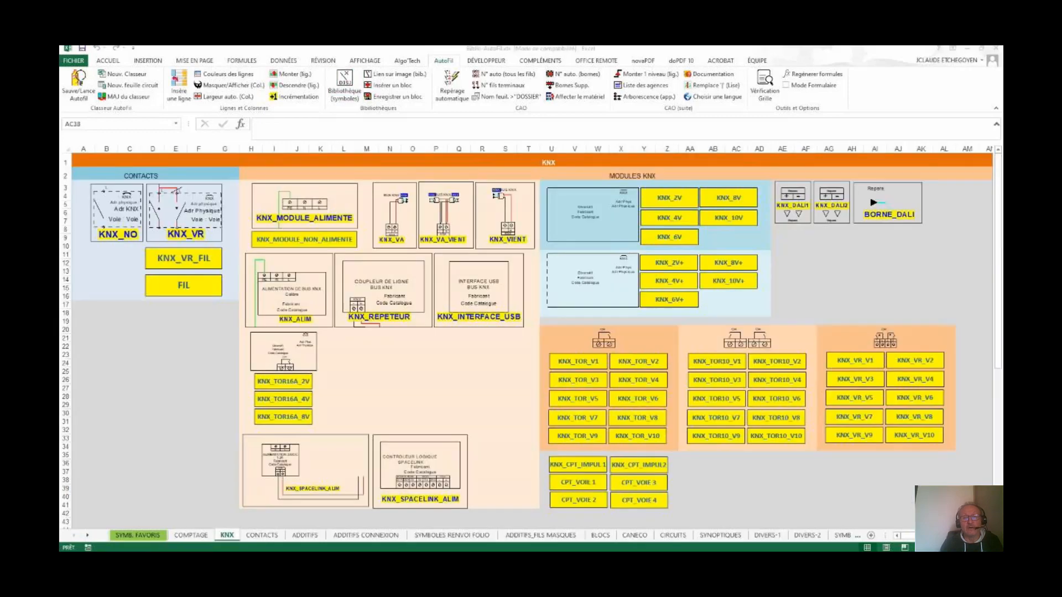
left_click(578, 482)
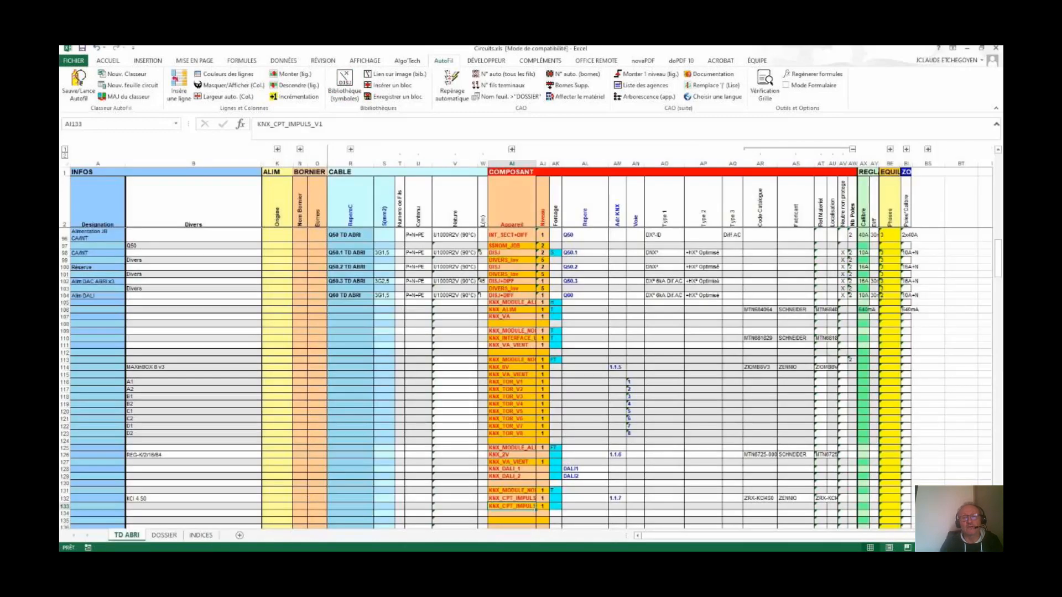
left_click(585, 506)
type("C")
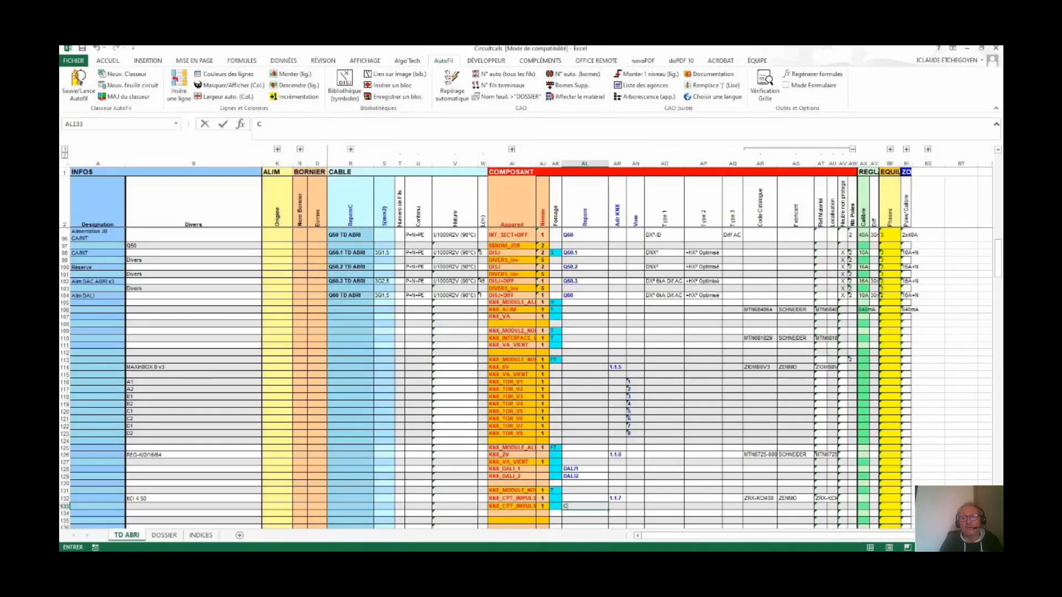
type("PT EL")
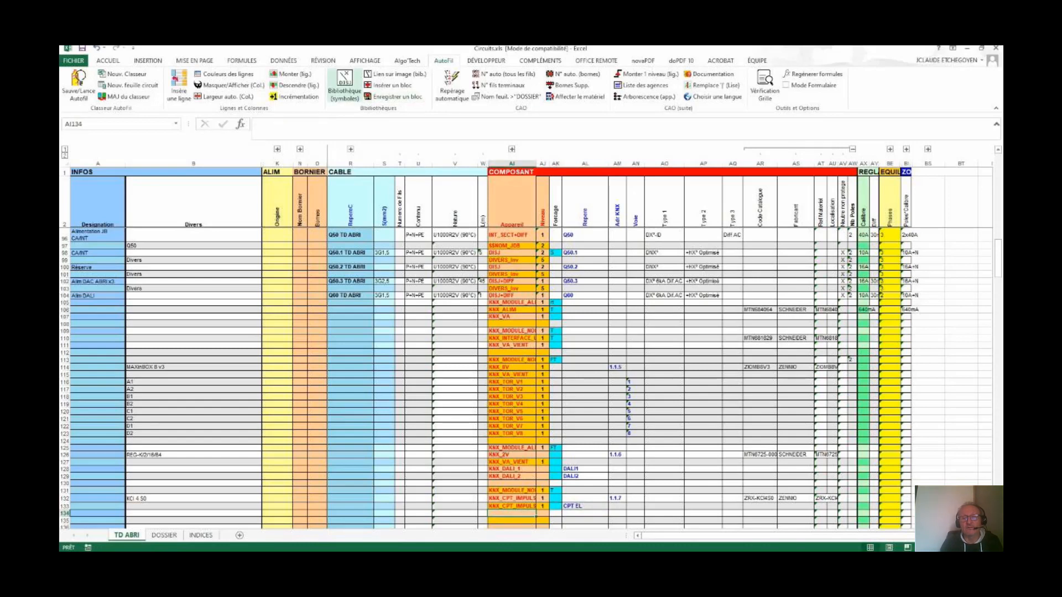
- Insert the KNX_CPT_IMPULS_V2 symbol in row 134 labelled CPT PC, and add an empty line above the KNX_CPT_IMPULS_V1 row
left_click(345, 86)
left_click(578, 500)
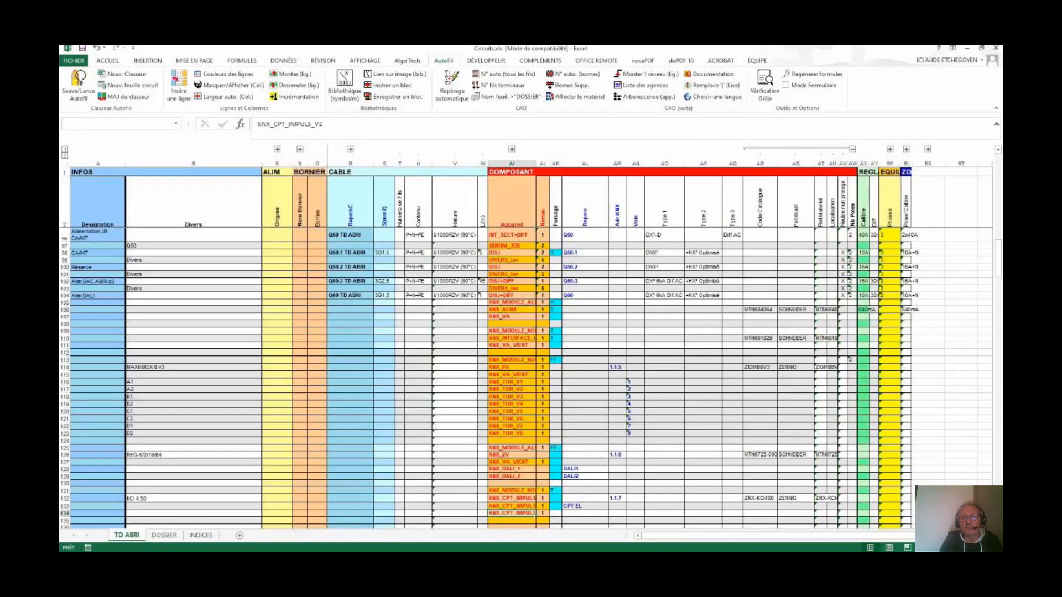
left_click(585, 513)
type("CPT ")
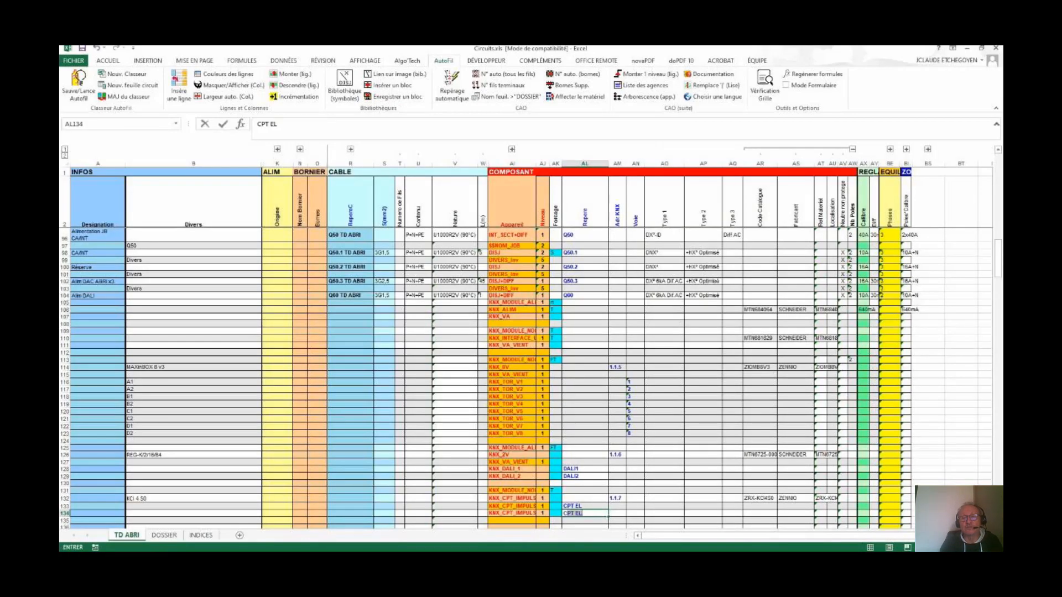
type("P")
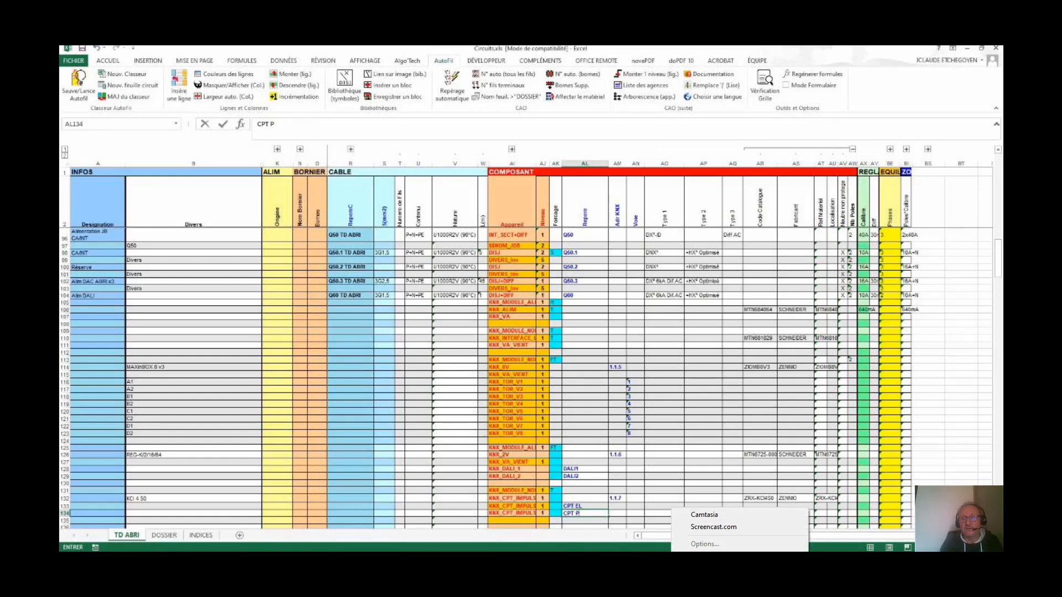
type("C")
left_click(511, 505)
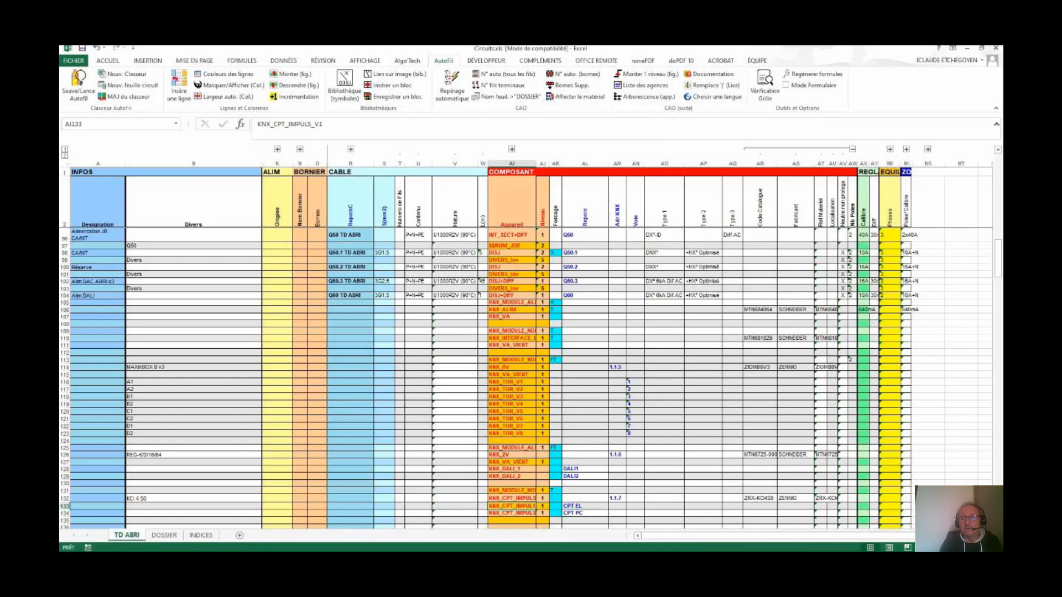
left_click(179, 87)
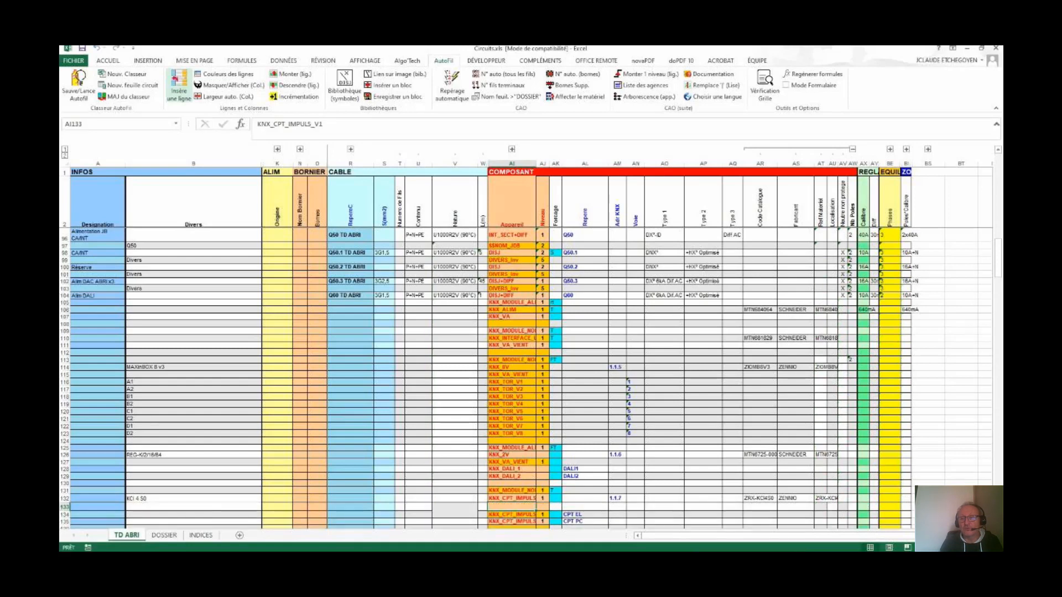
- Switch to Pack'Elec and examine the CPT EL meter's cross-reference and the DALI1 references of circuits Q05.1 and Q05.2 on folio F_002
key("alt+Tab")
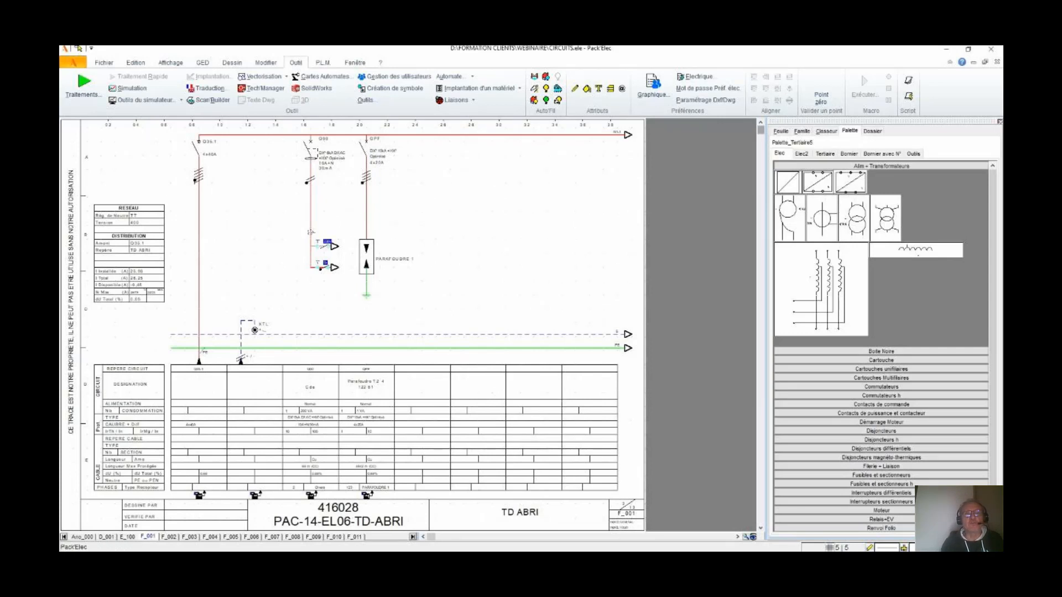
key("Page_Down")
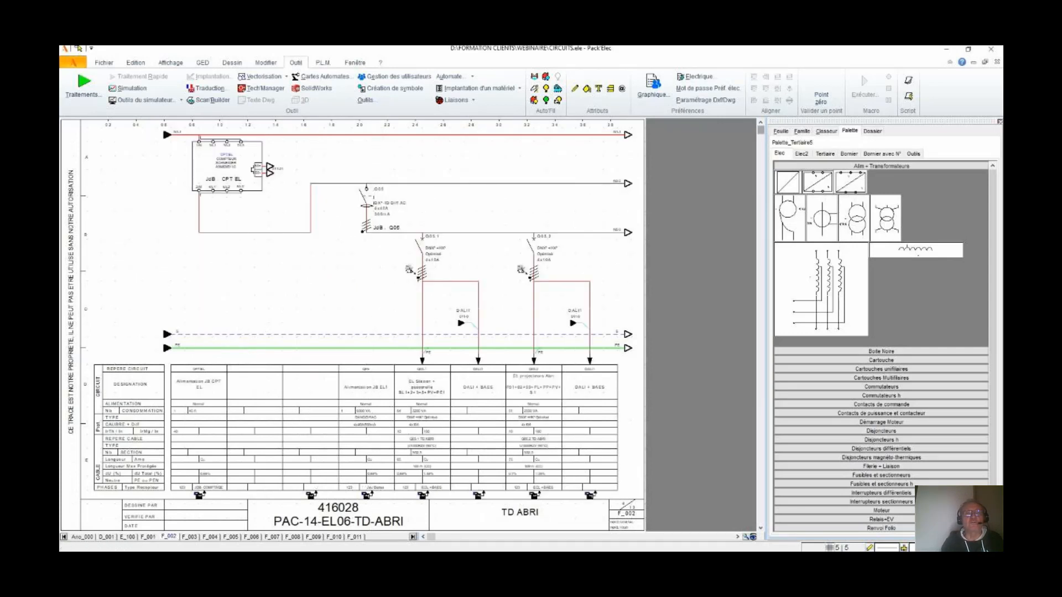
scroll(270, 171, "up", 3)
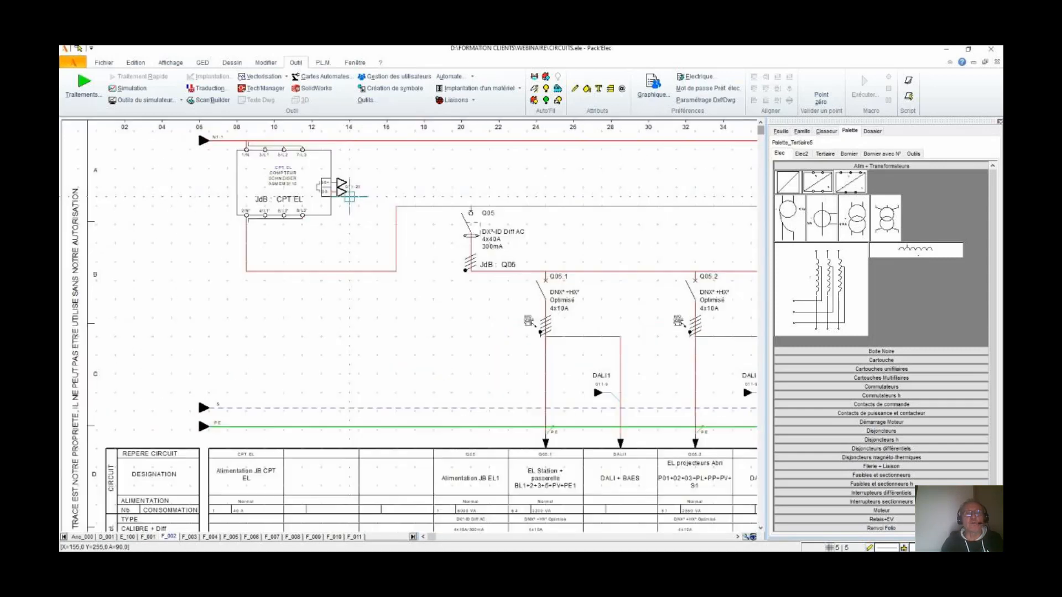
scroll(409, 213, "up", 1)
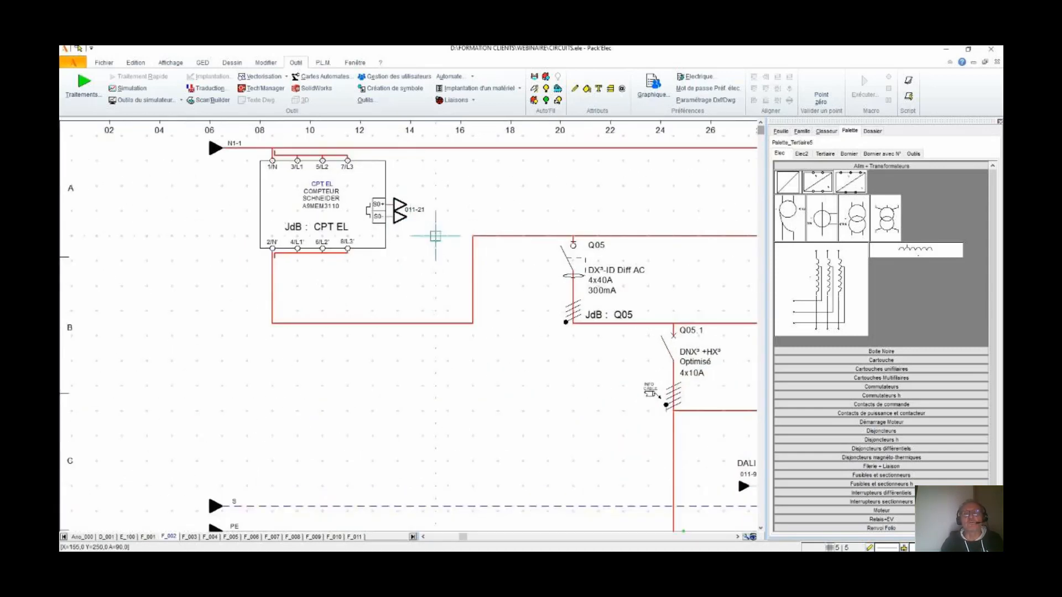
scroll(431, 235, "down", 4)
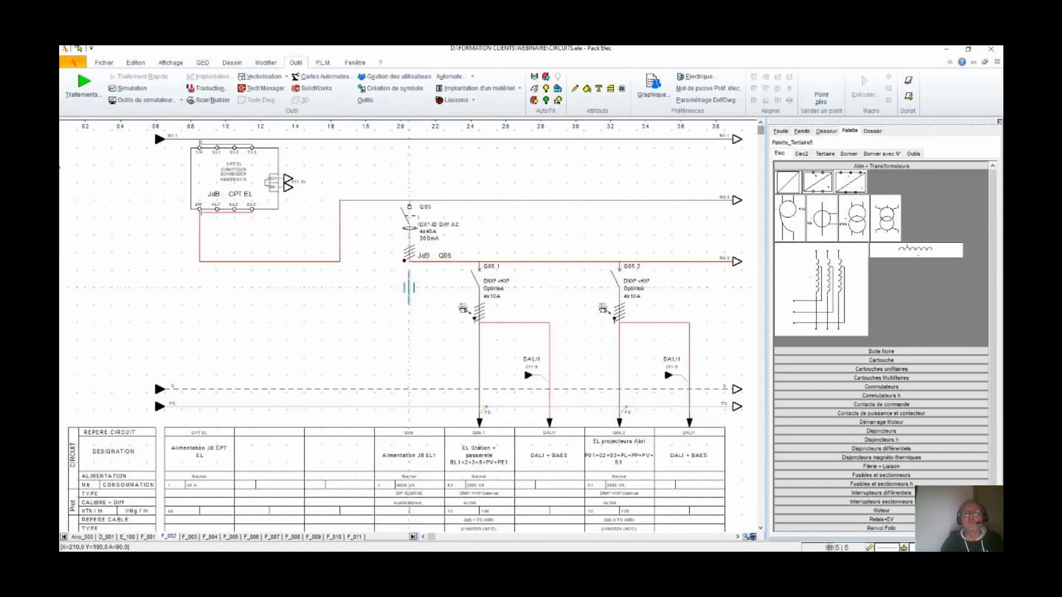
scroll(391, 267, "down", 1)
scroll(505, 249, "up", 3)
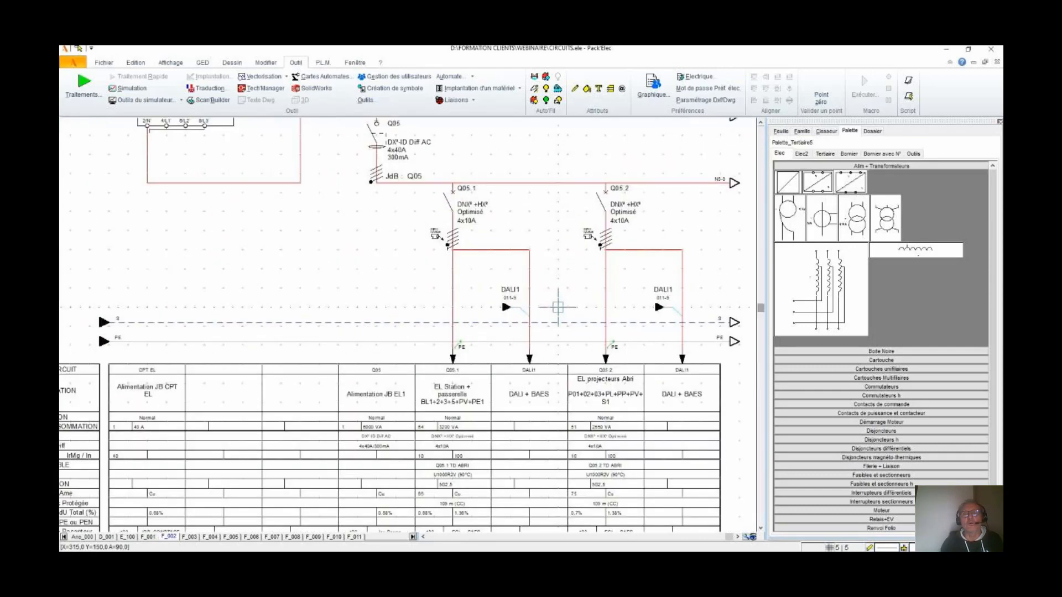
scroll(526, 326, "up", 3)
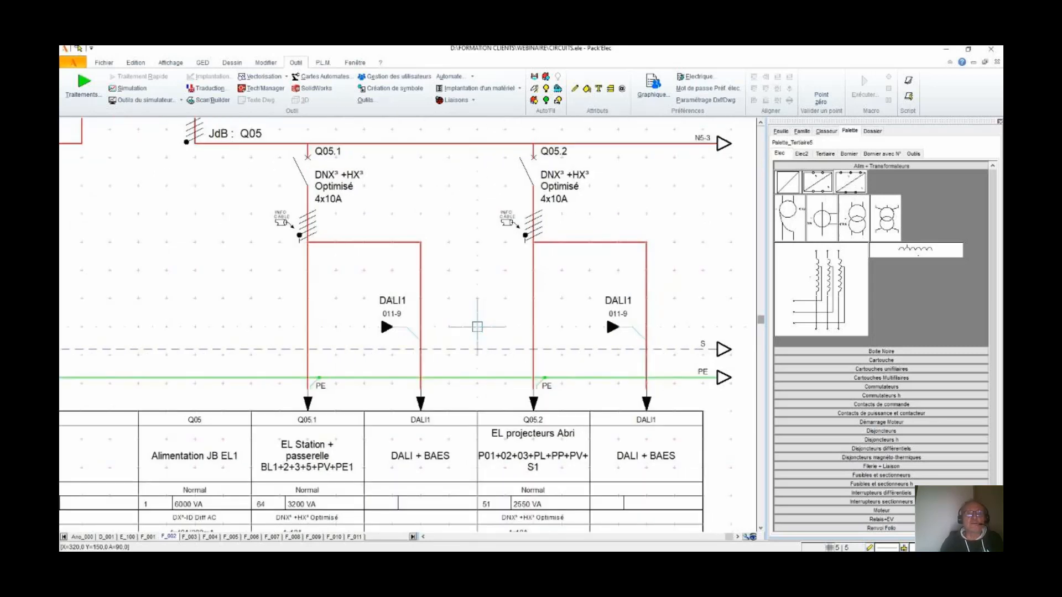
scroll(477, 326, "down", 4)
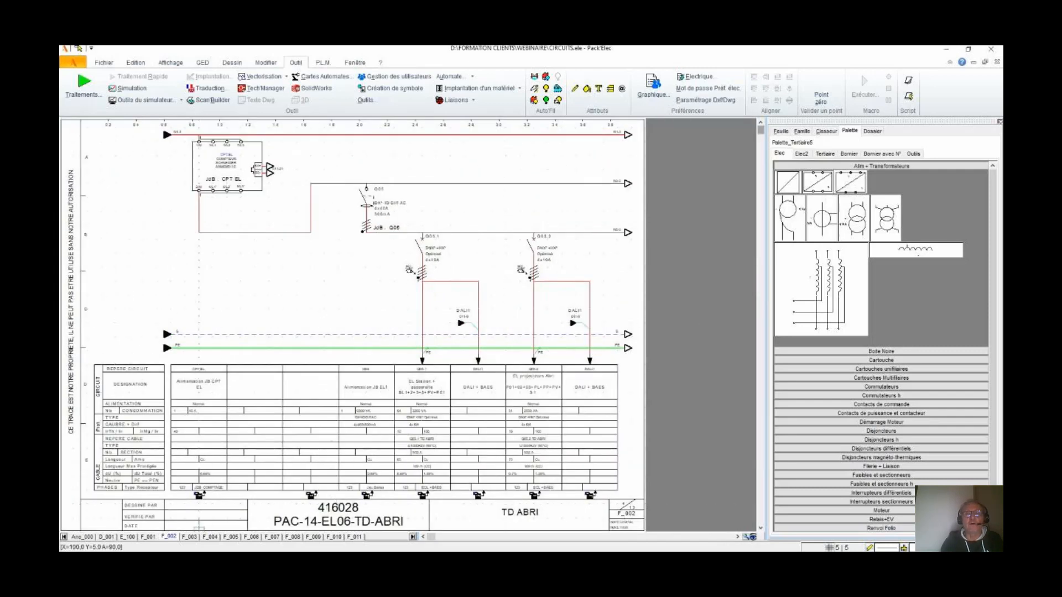
- Look through folios F_003 to F_006 and examine the CPT PC meter with its pulse-output cross-reference on F_006
left_click(189, 536)
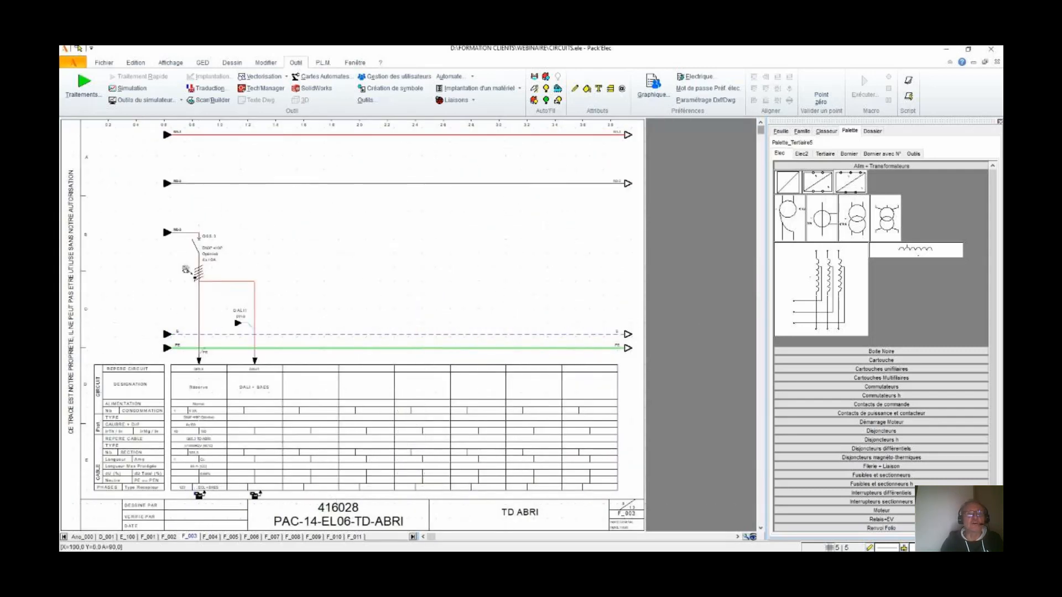
left_click(210, 537)
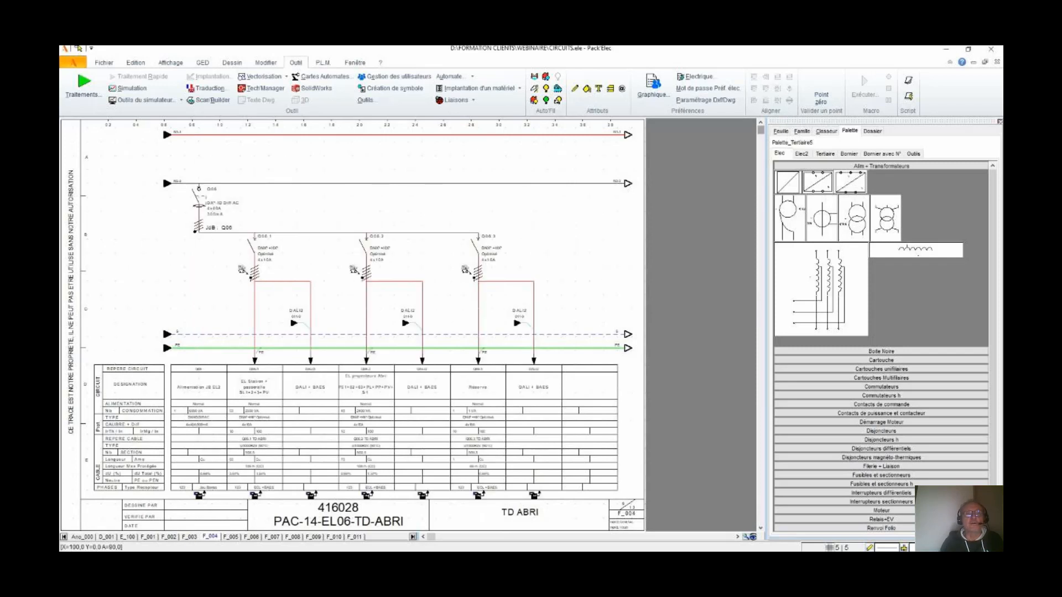
left_click(230, 536)
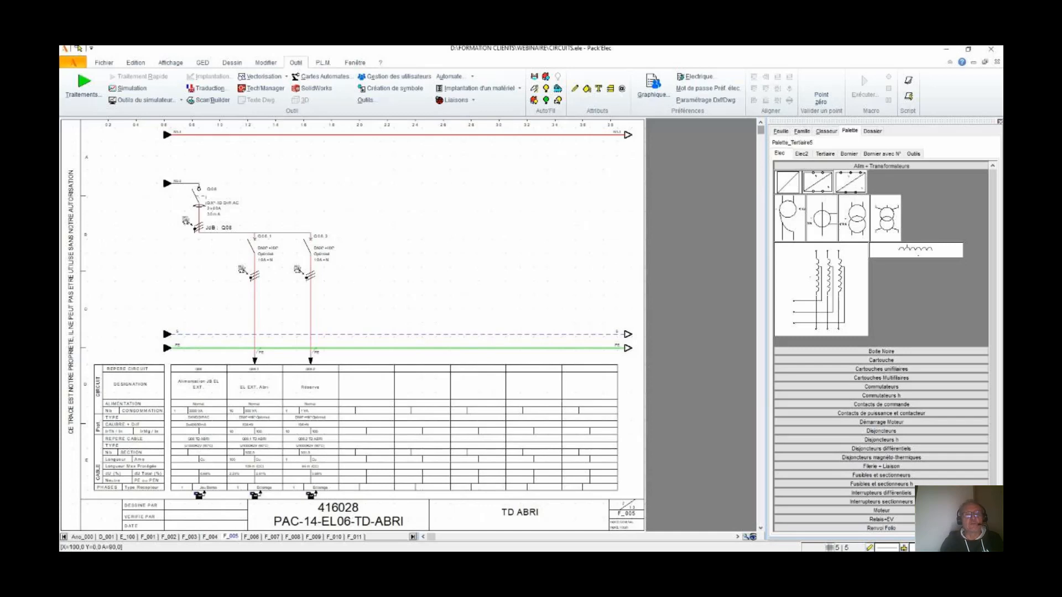
left_click(251, 537)
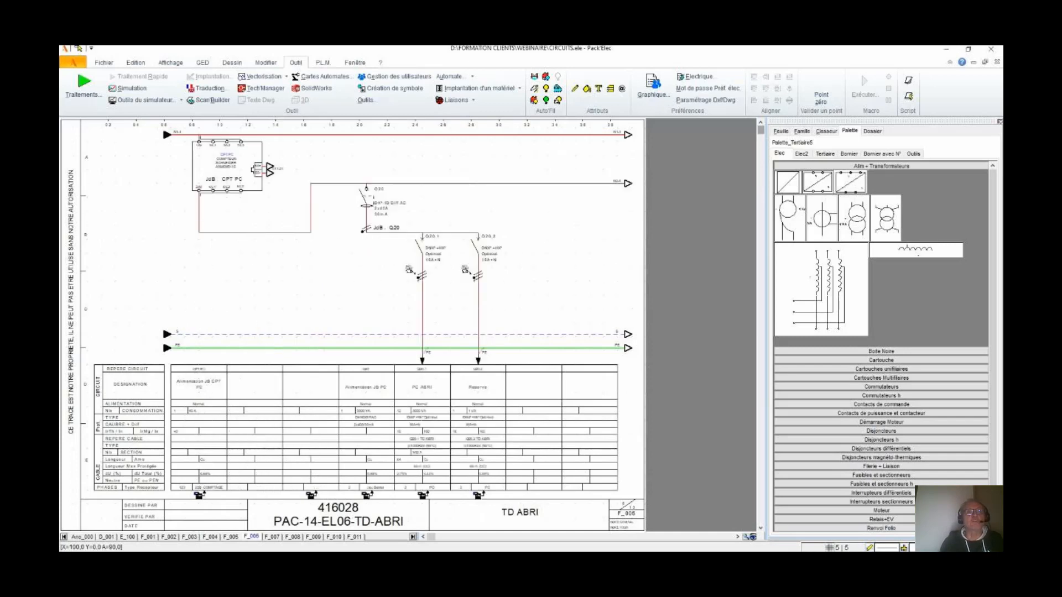
scroll(271, 164, "up", 2)
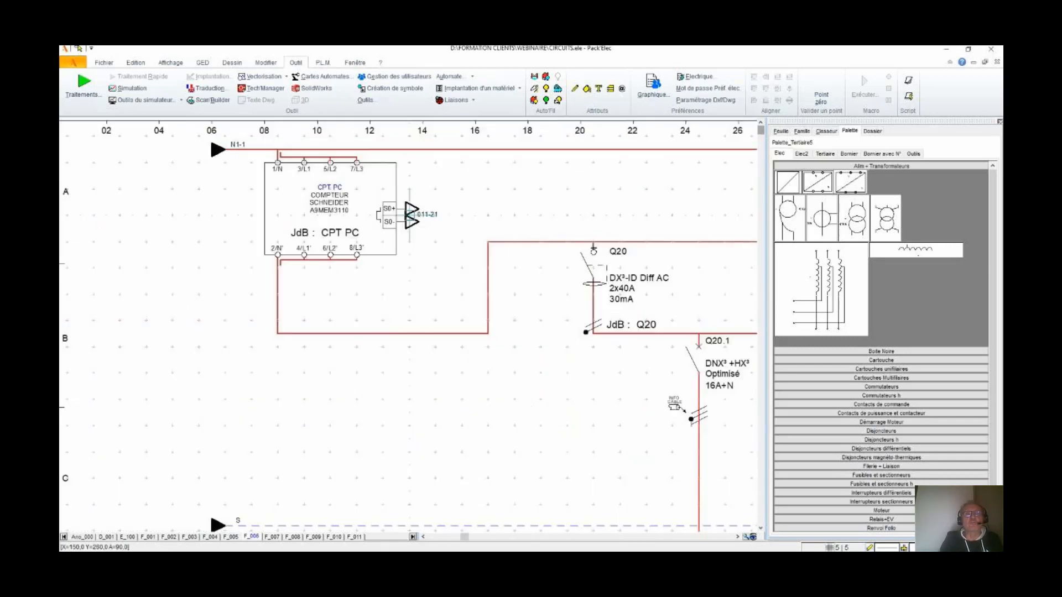
scroll(271, 165, "up", 2)
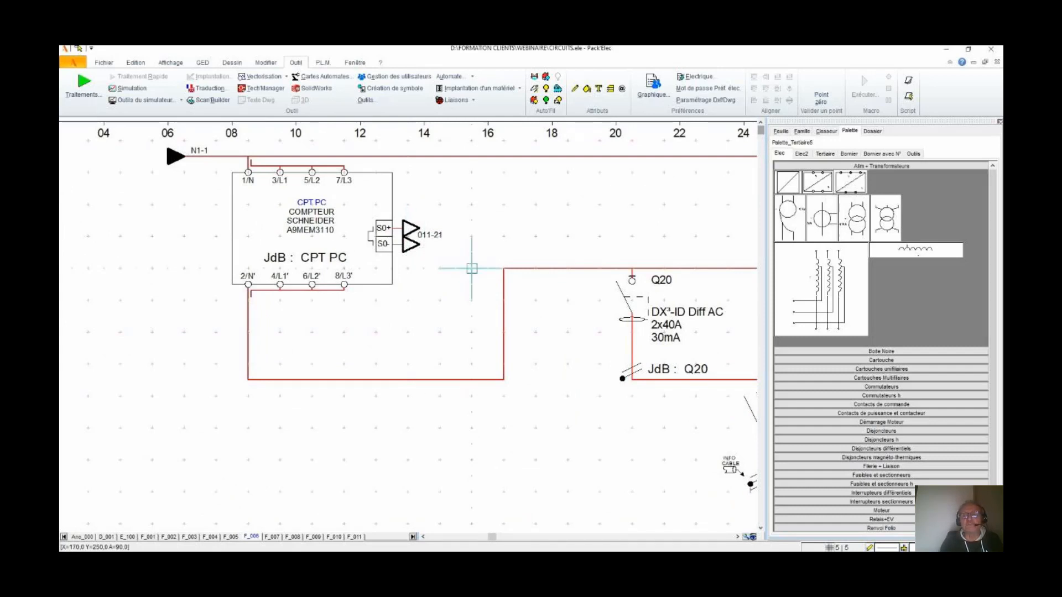
scroll(472, 269, "down", 5)
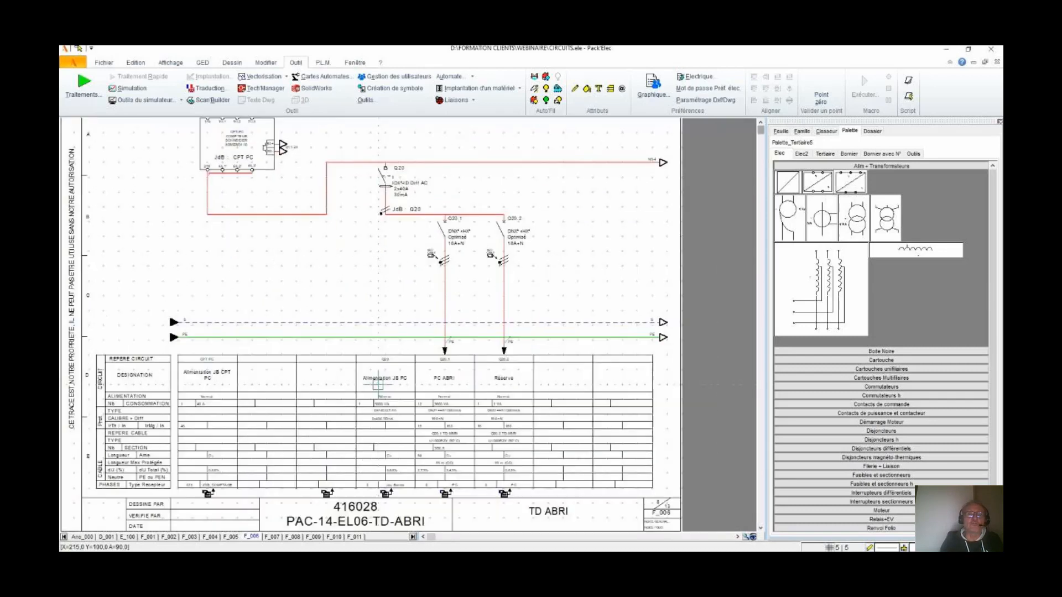
scroll(378, 382, "down", 1)
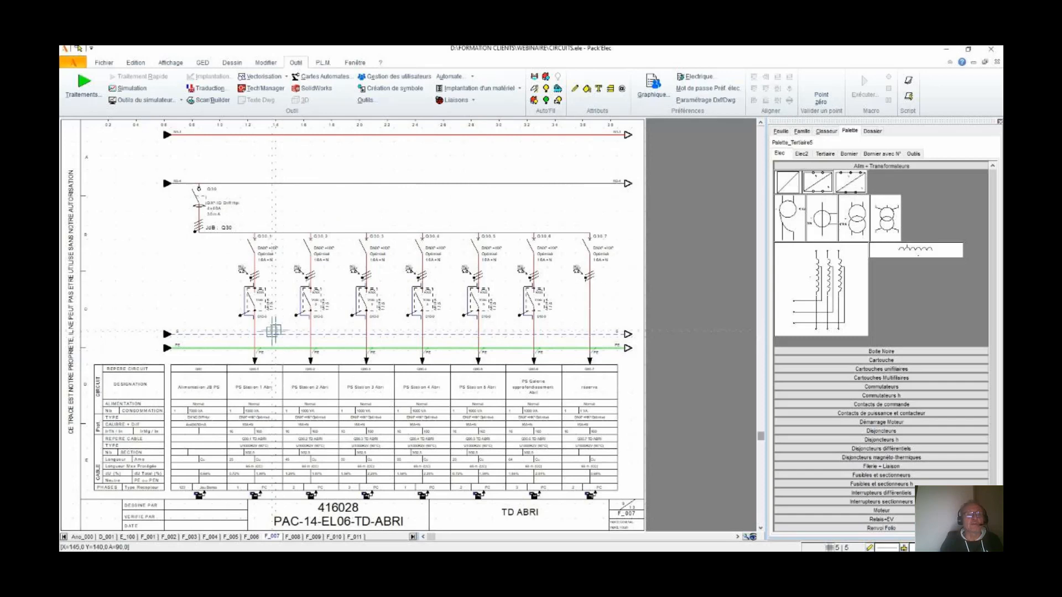
- Examine the KNX contacts, channels, addresses and cross-references of the Q30 circuits on folio F_007
scroll(280, 337, "up", 3)
scroll(410, 325, "up", 4)
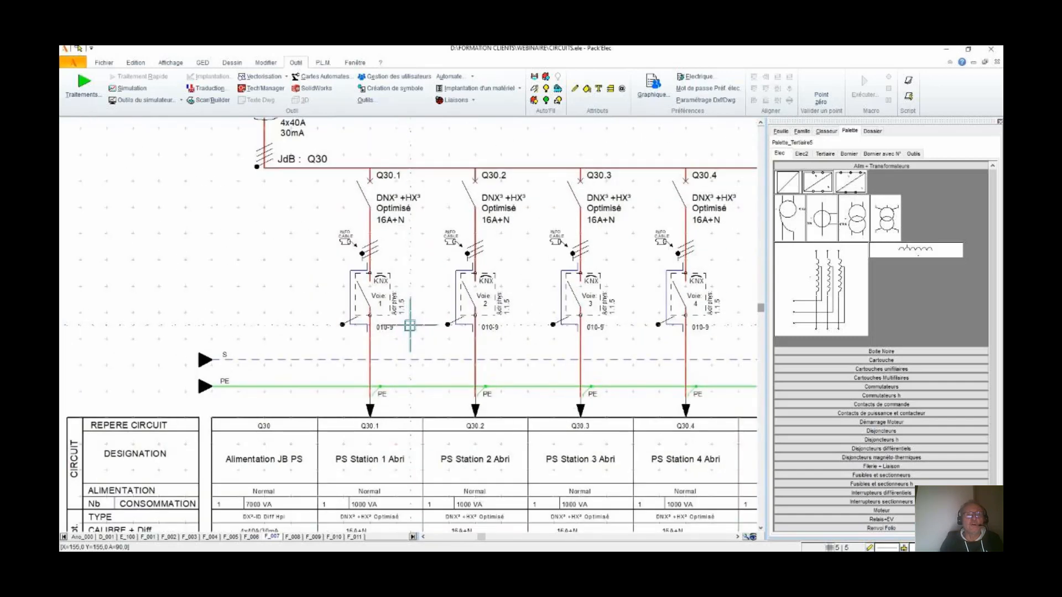
scroll(410, 325, "up", 1)
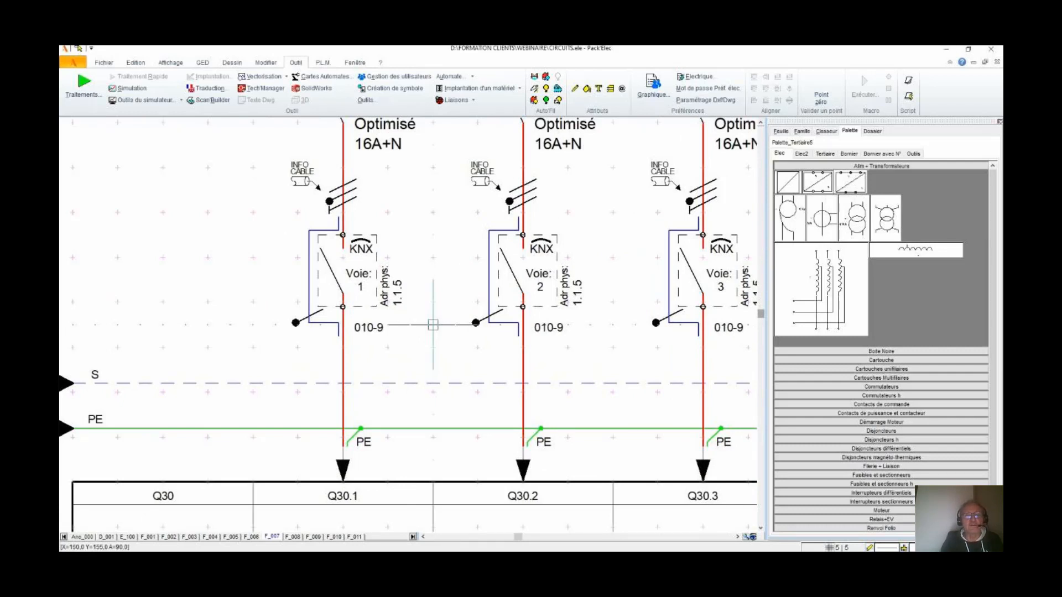
scroll(410, 326, "down", 4)
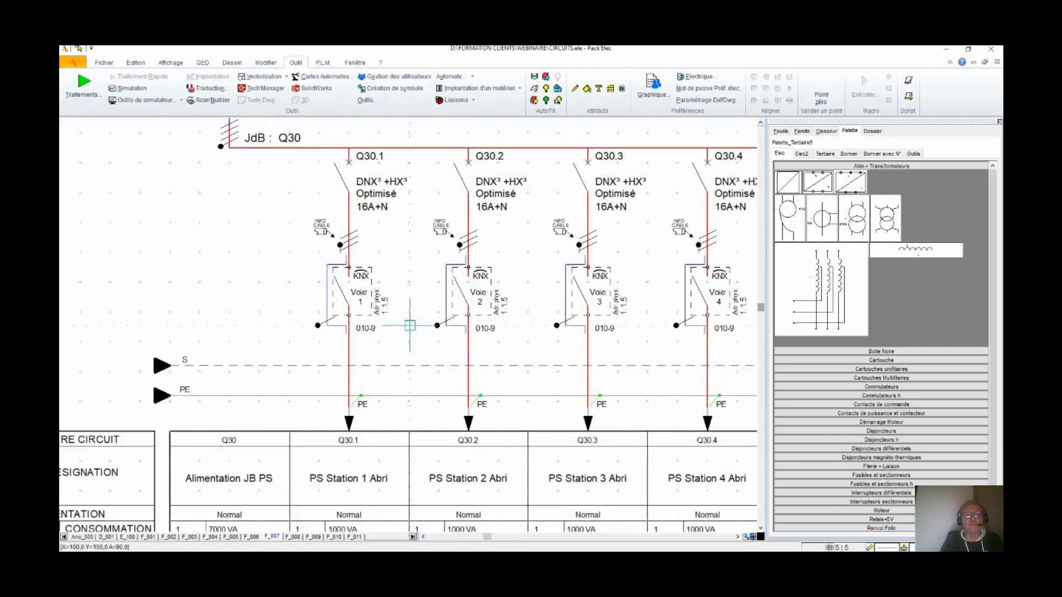
scroll(410, 326, "down", 4)
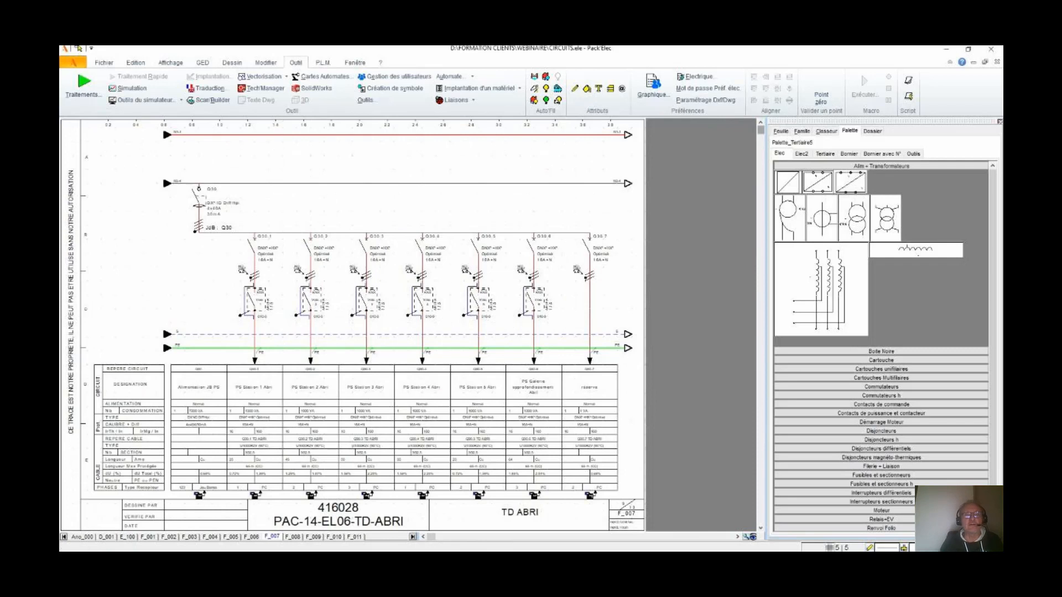
- Look through folios F_008 to F_010, covering the KNX bus power supply, USB interface and the module with channels CH 1 to CH 8
left_click(292, 537)
left_click(314, 537)
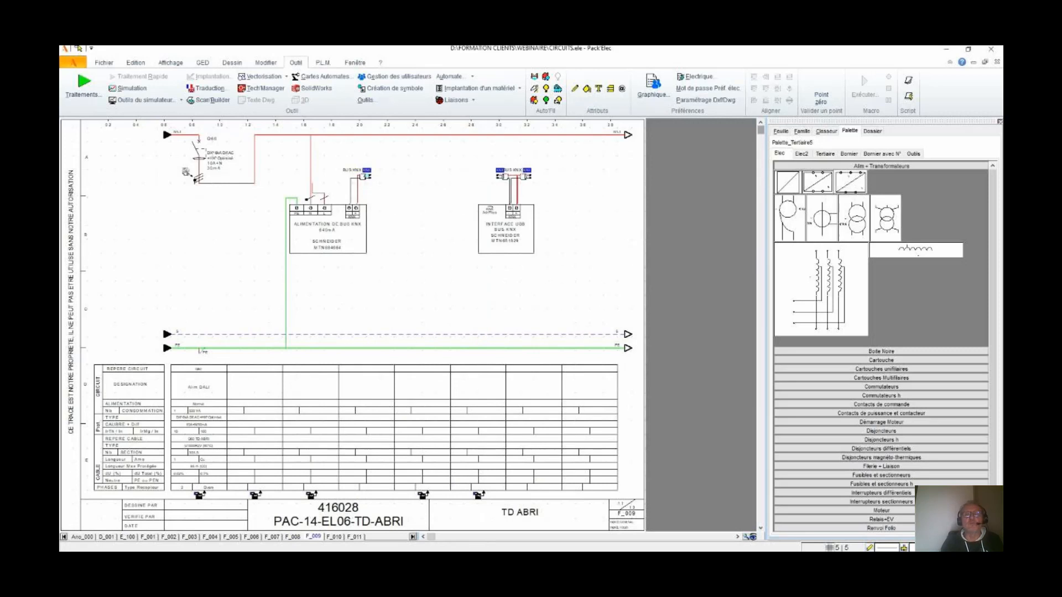
left_click(334, 537)
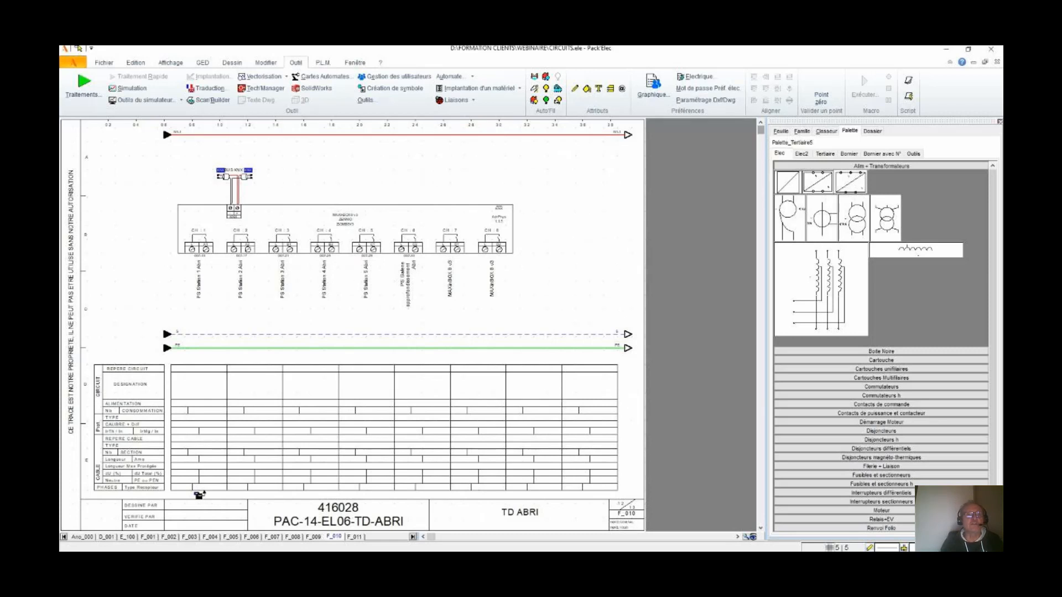
- Examine the DALI gateway's DALI1 and DALI2 cross-references and the KCI 4 S0 module's CPT EL and CPT PC inputs on folio F_011
key("Page_Down")
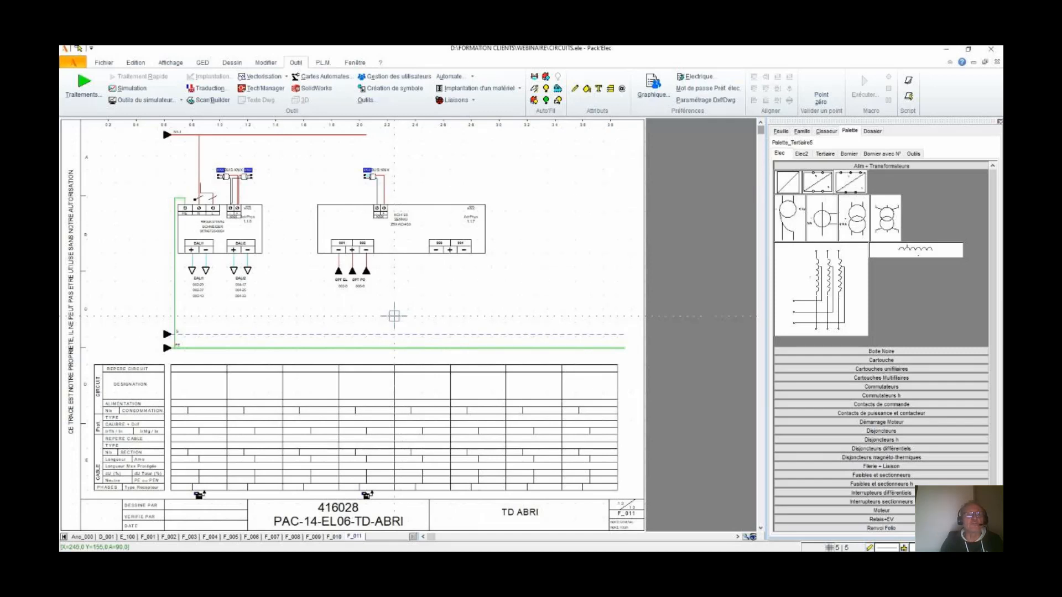
scroll(248, 295, "up", 2)
scroll(265, 325, "up", 2)
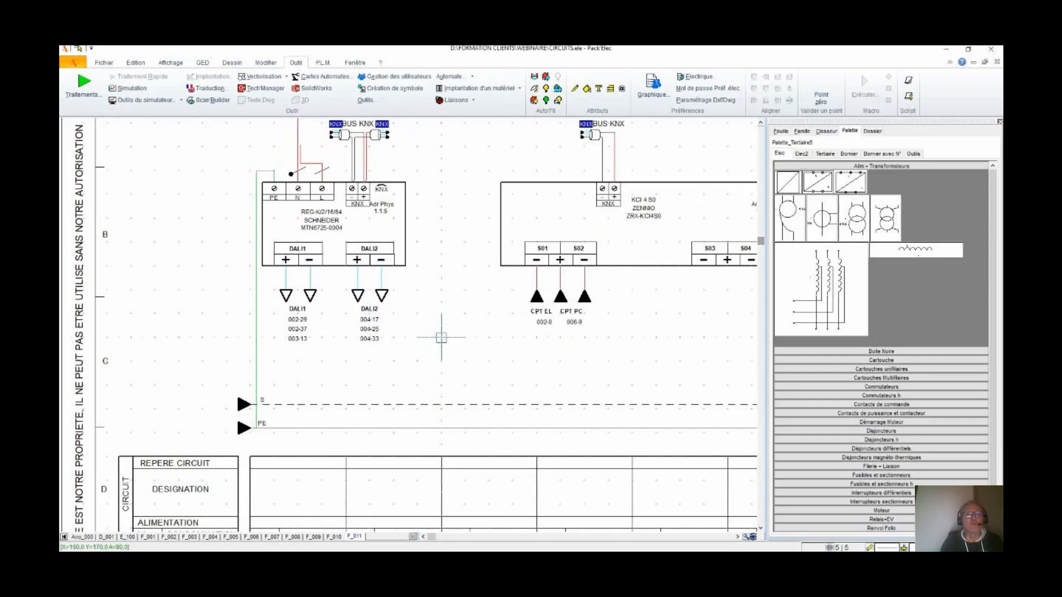
left_click_drag(644, 349, 511, 355)
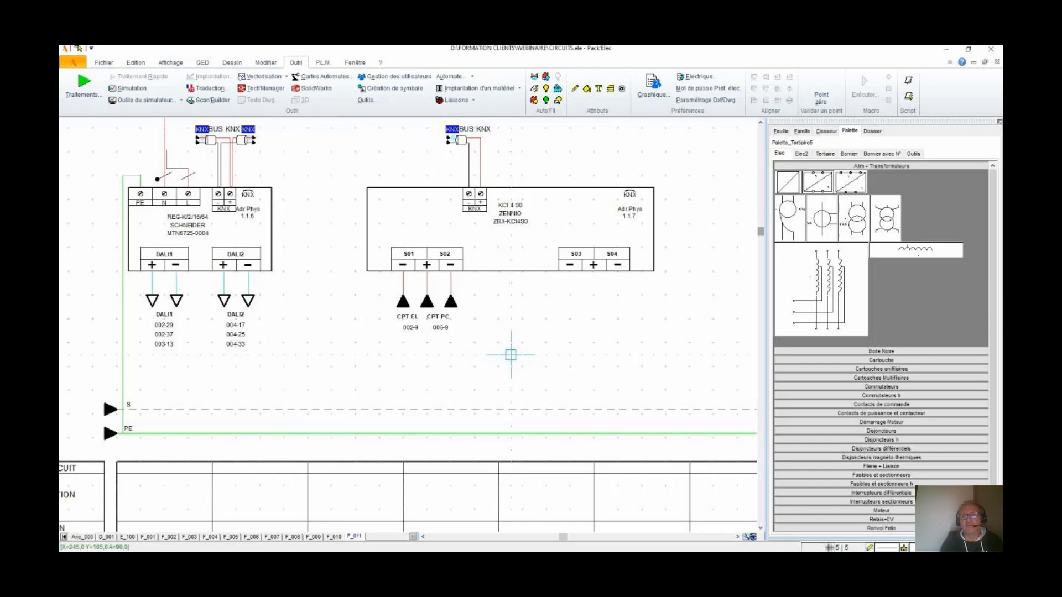
scroll(504, 350, "down", 3)
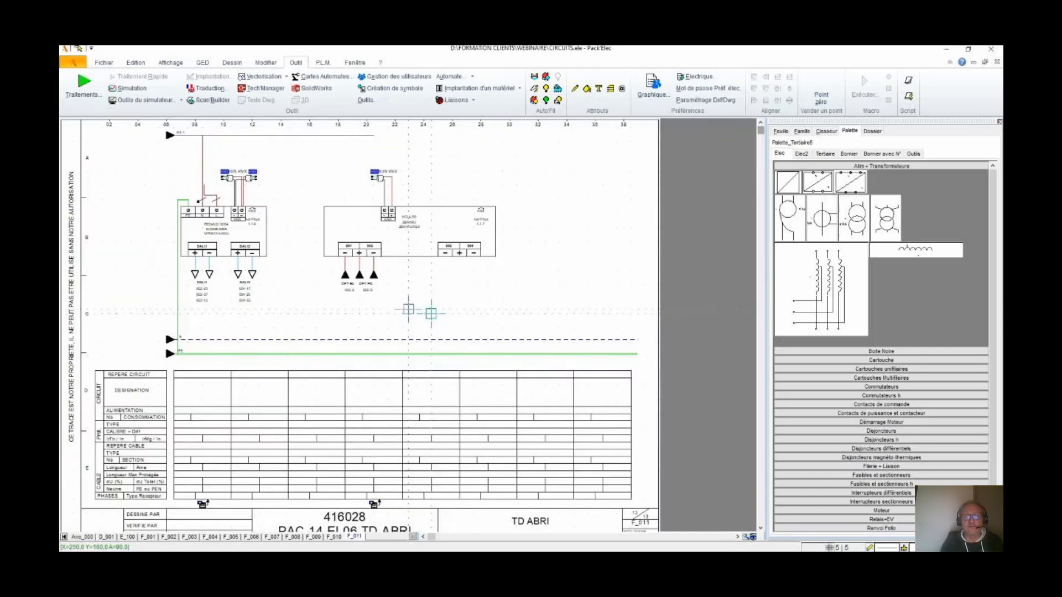
scroll(408, 309, "down", 1)
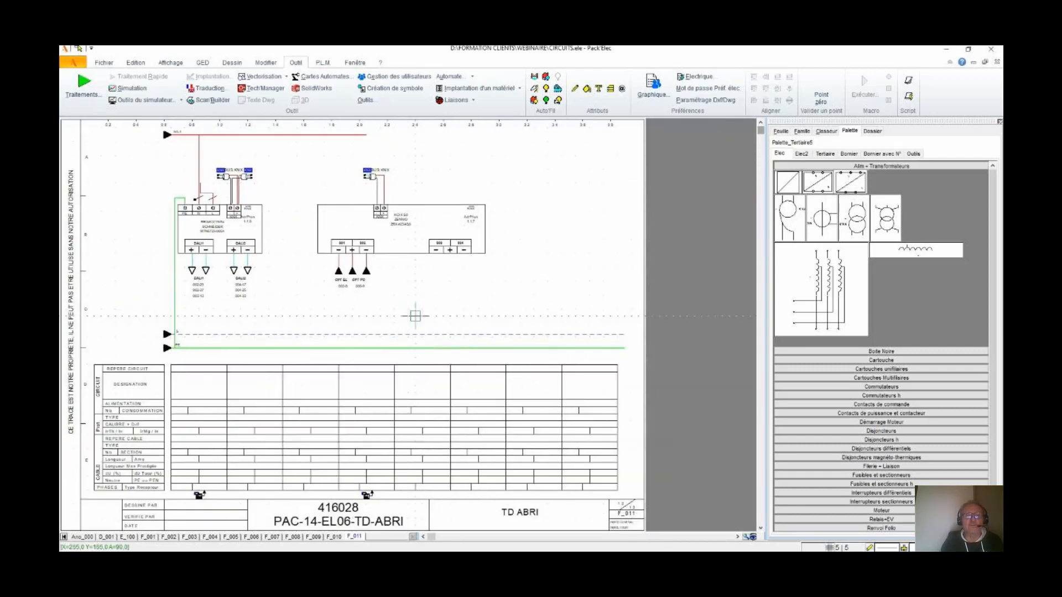